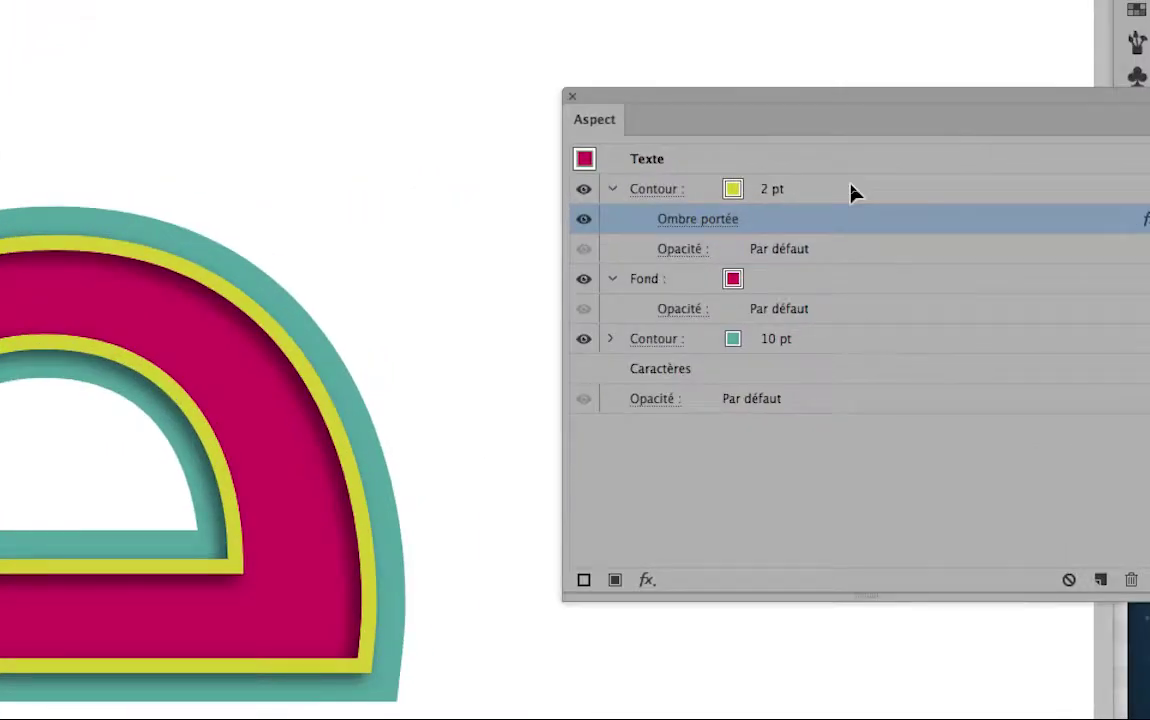
# Step: Select the yellow 2 pt stroke, toggling the drop shadow off and on to compare
pyautogui.click(852, 187)
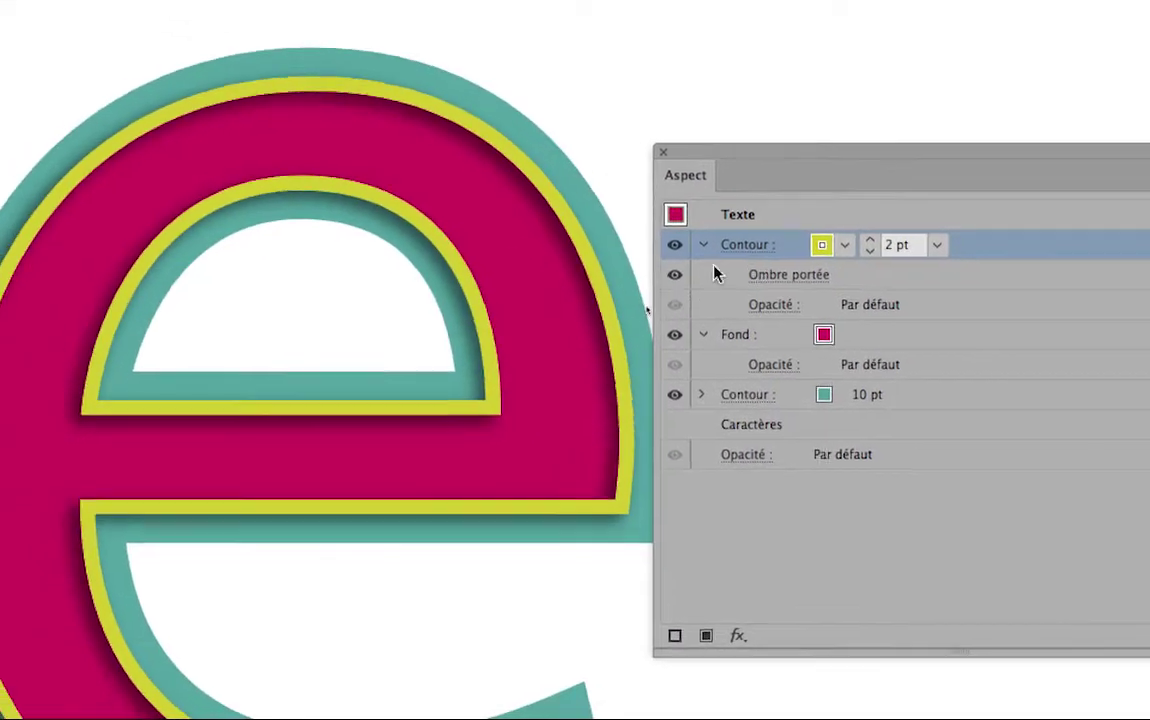
pyautogui.click(676, 275)
pyautogui.click(699, 268)
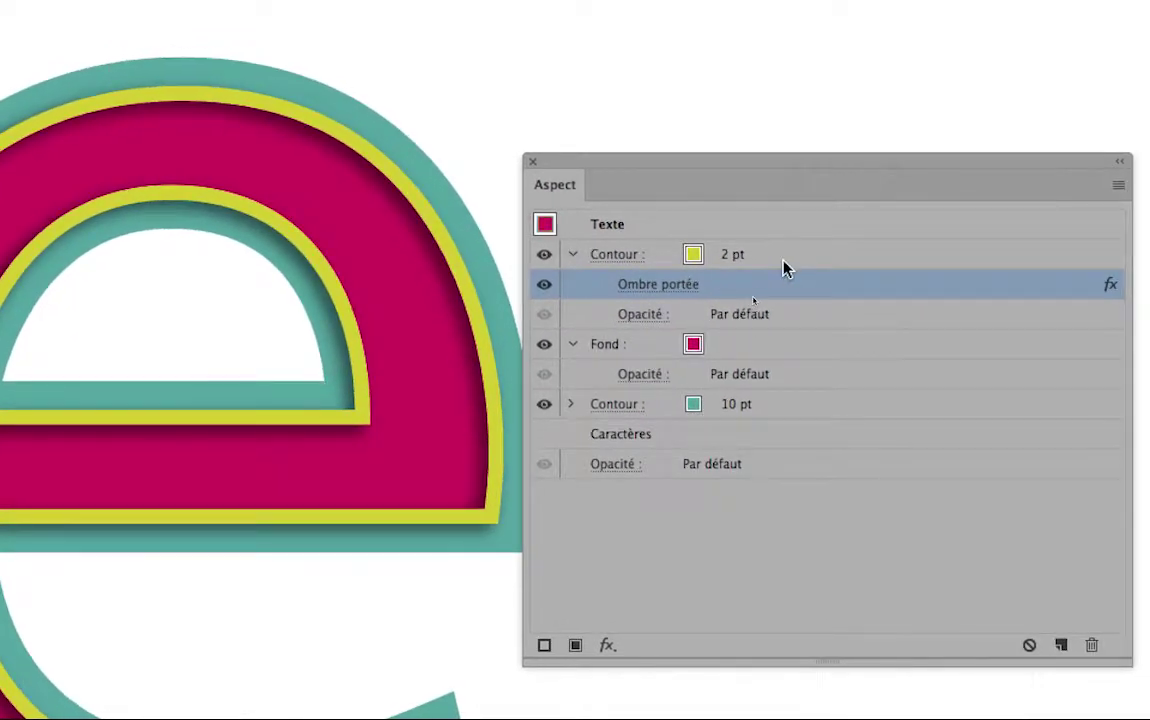
pyautogui.click(784, 263)
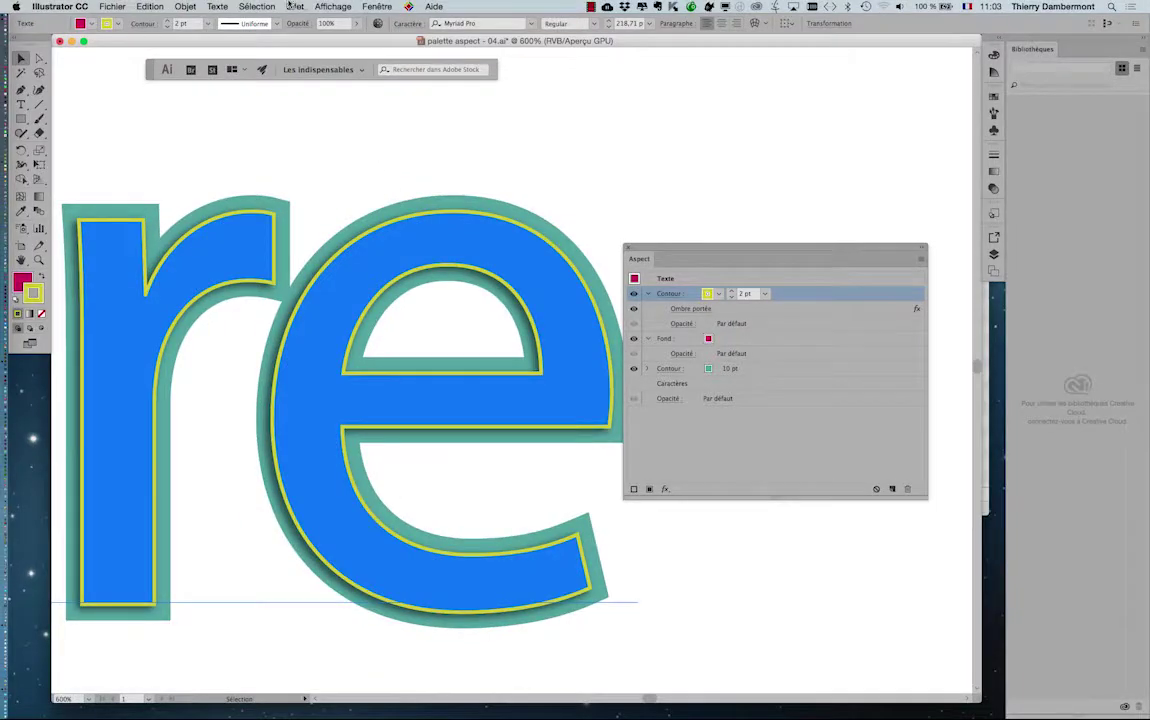
# Step: Add a default Décalage offset effect to the yellow stroke and toggle it to compare
pyautogui.click(290, 6)
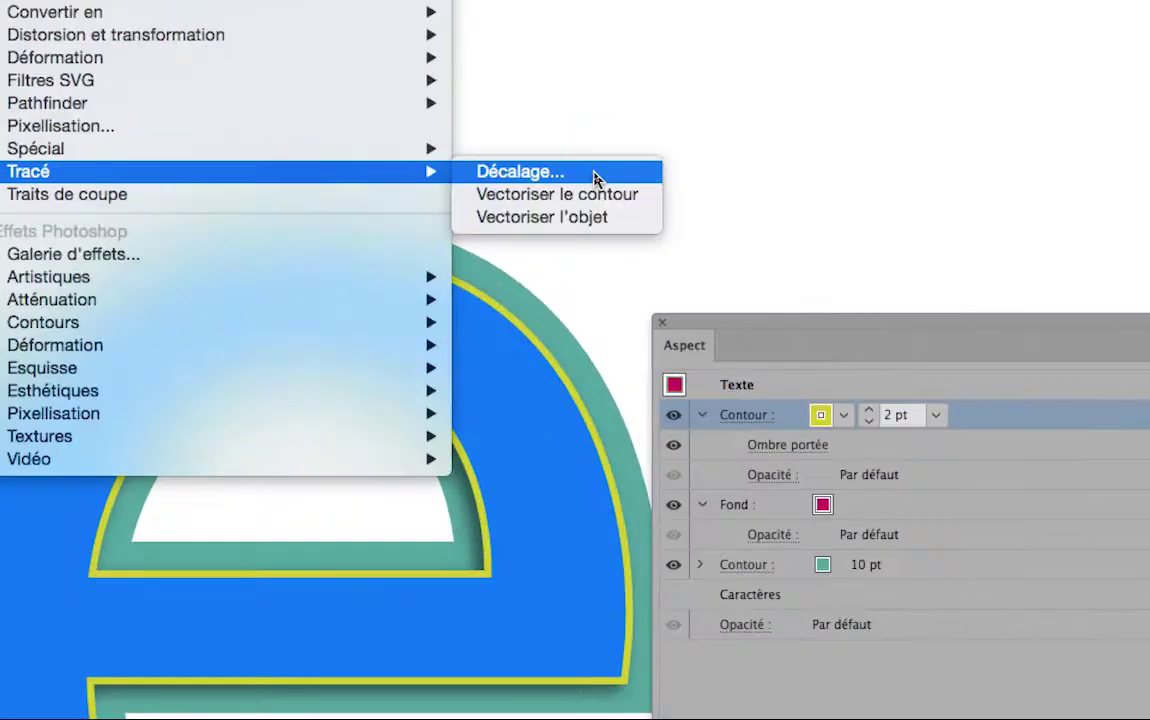
pyautogui.click(595, 178)
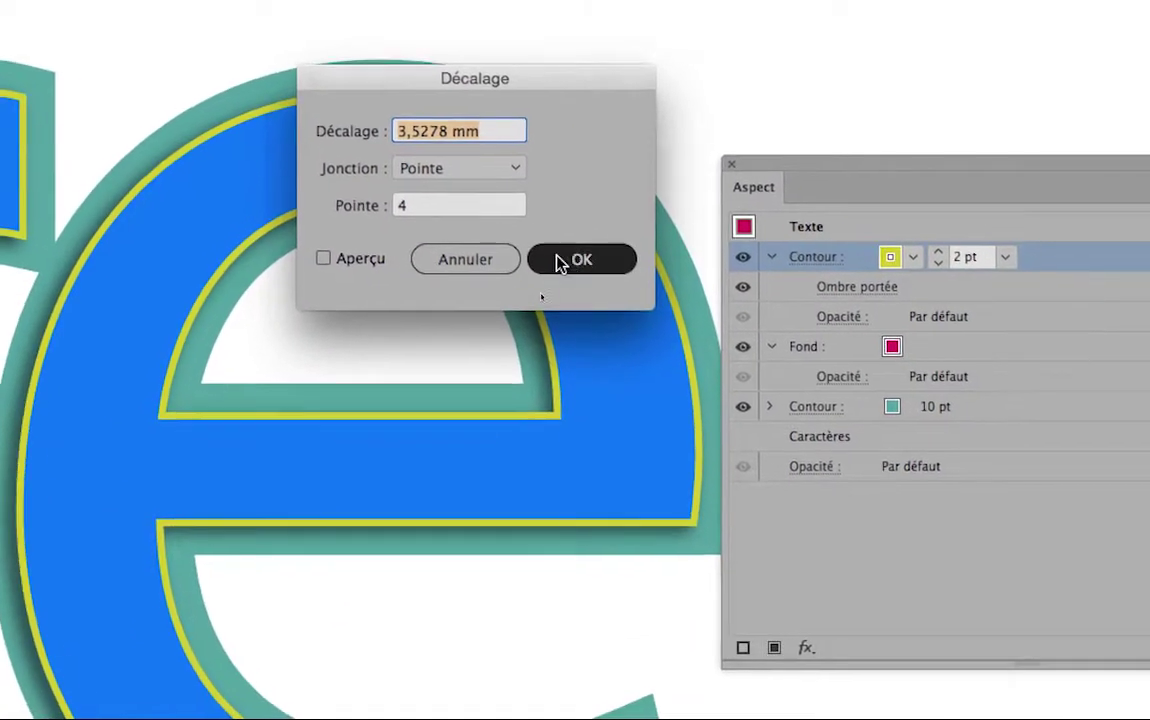
pyautogui.click(560, 262)
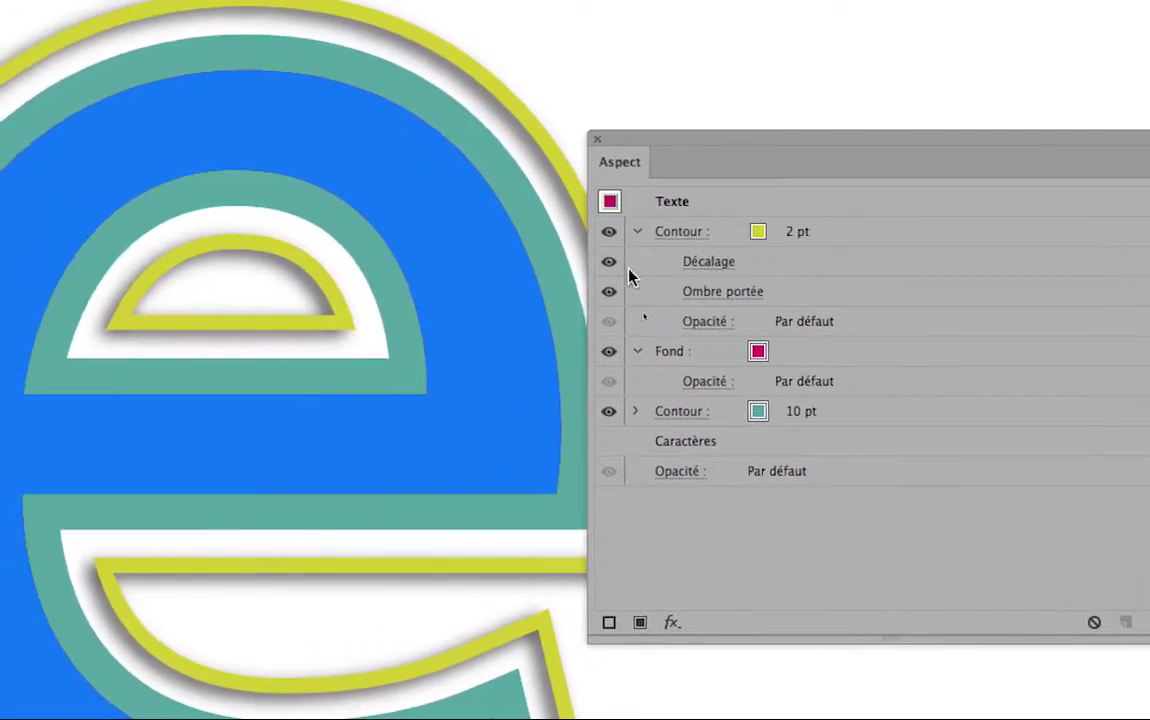
pyautogui.click(531, 285)
pyautogui.click(623, 266)
pyautogui.click(621, 268)
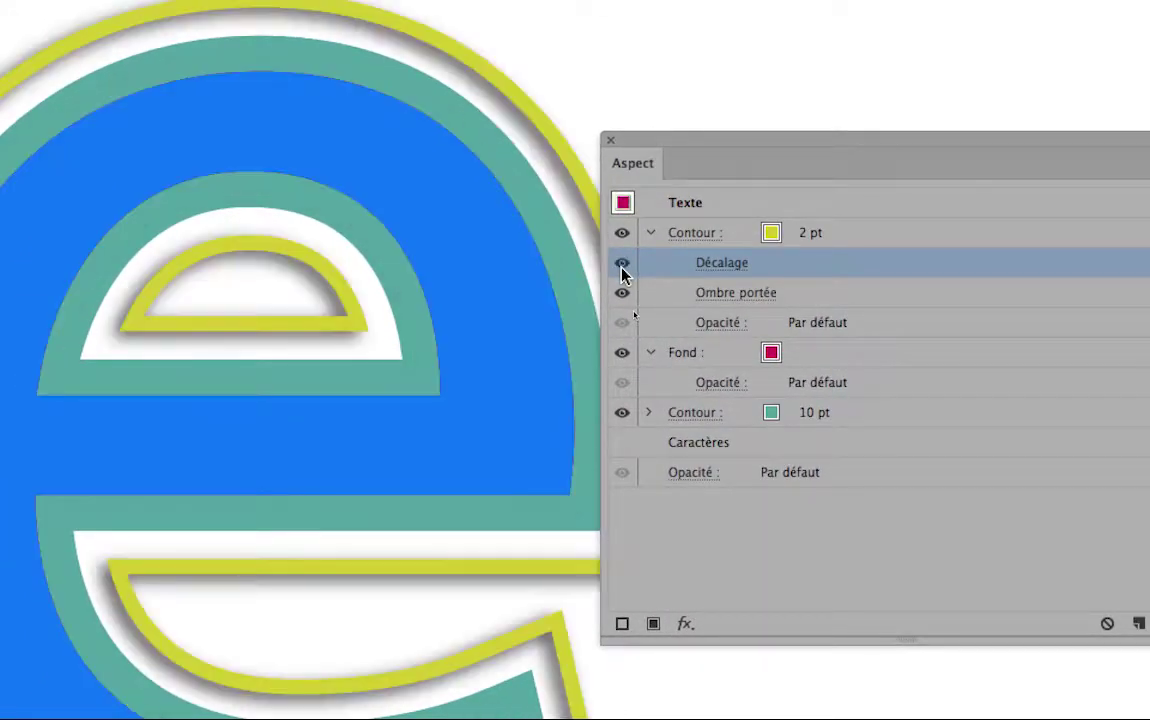
pyautogui.click(710, 259)
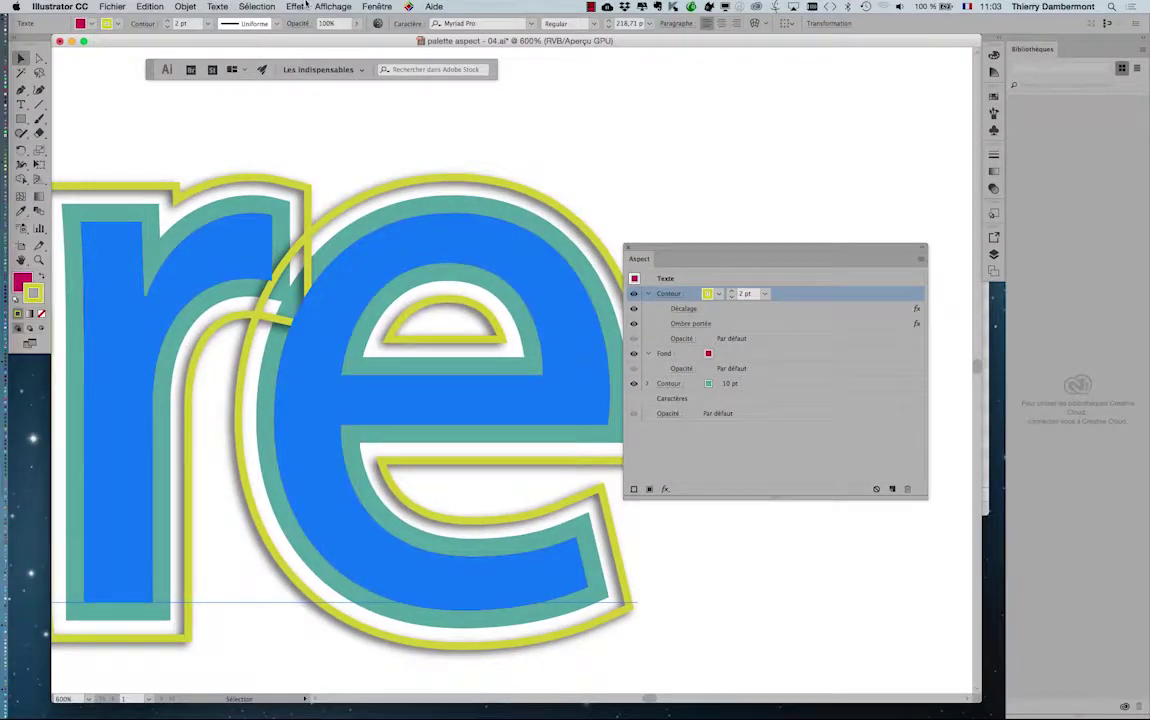
pyautogui.click(296, 6)
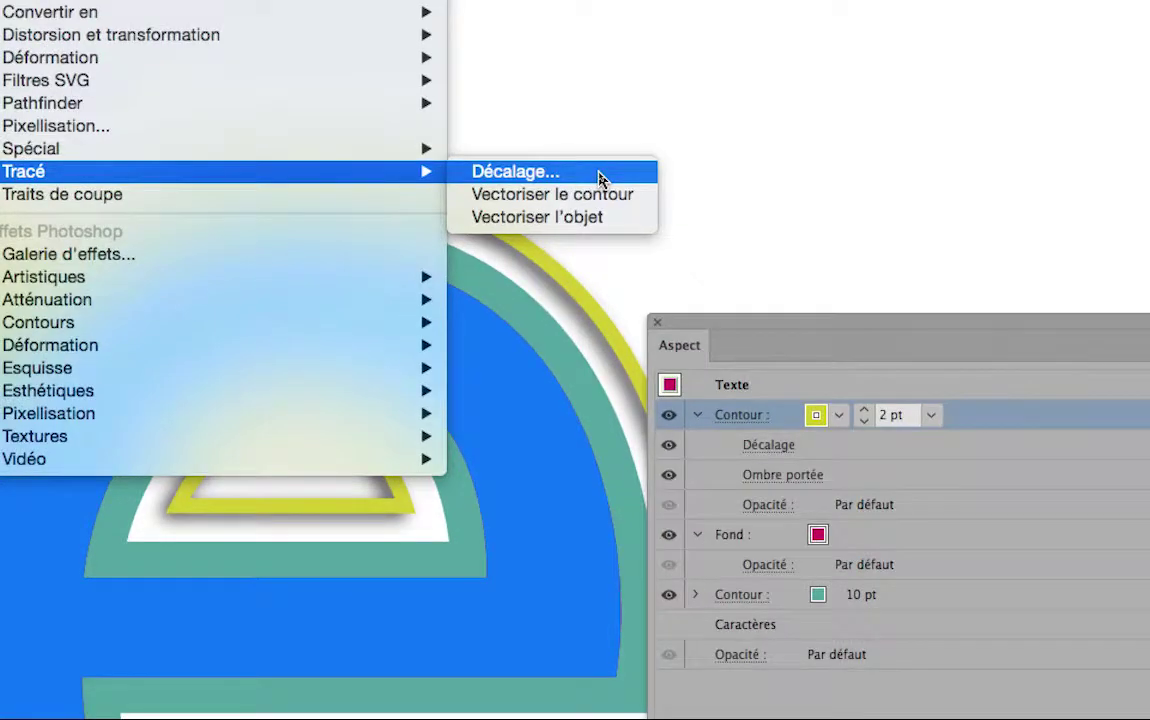
pyautogui.click(600, 177)
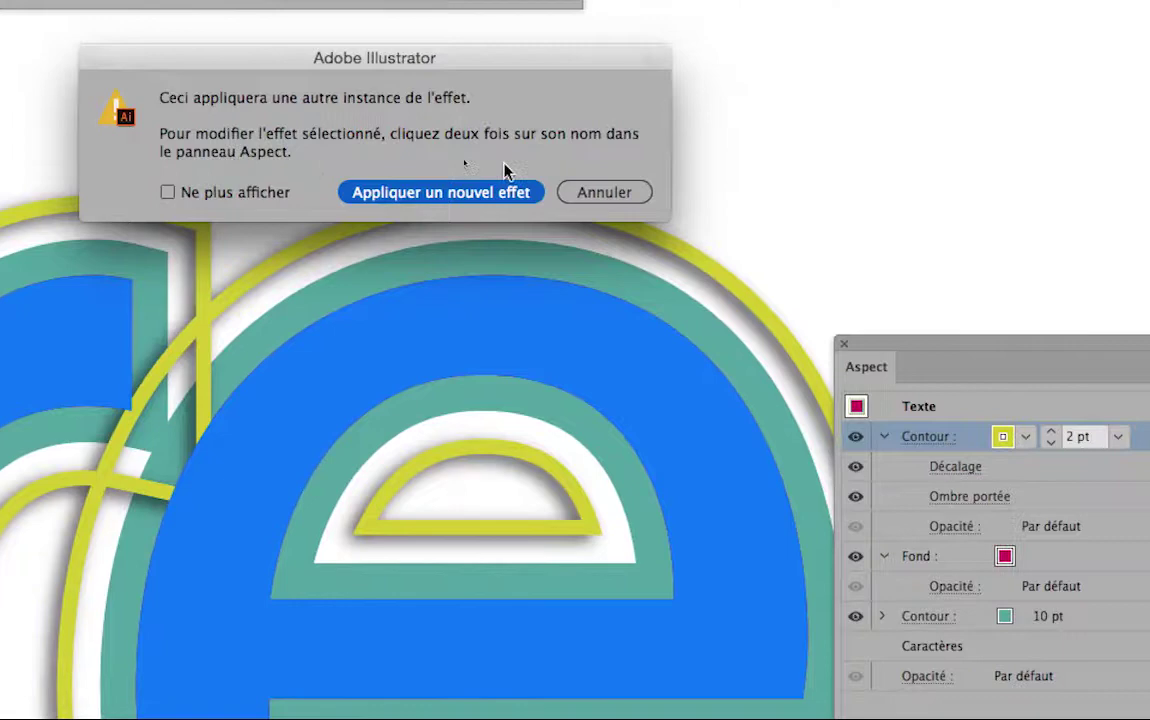
pyautogui.click(540, 177)
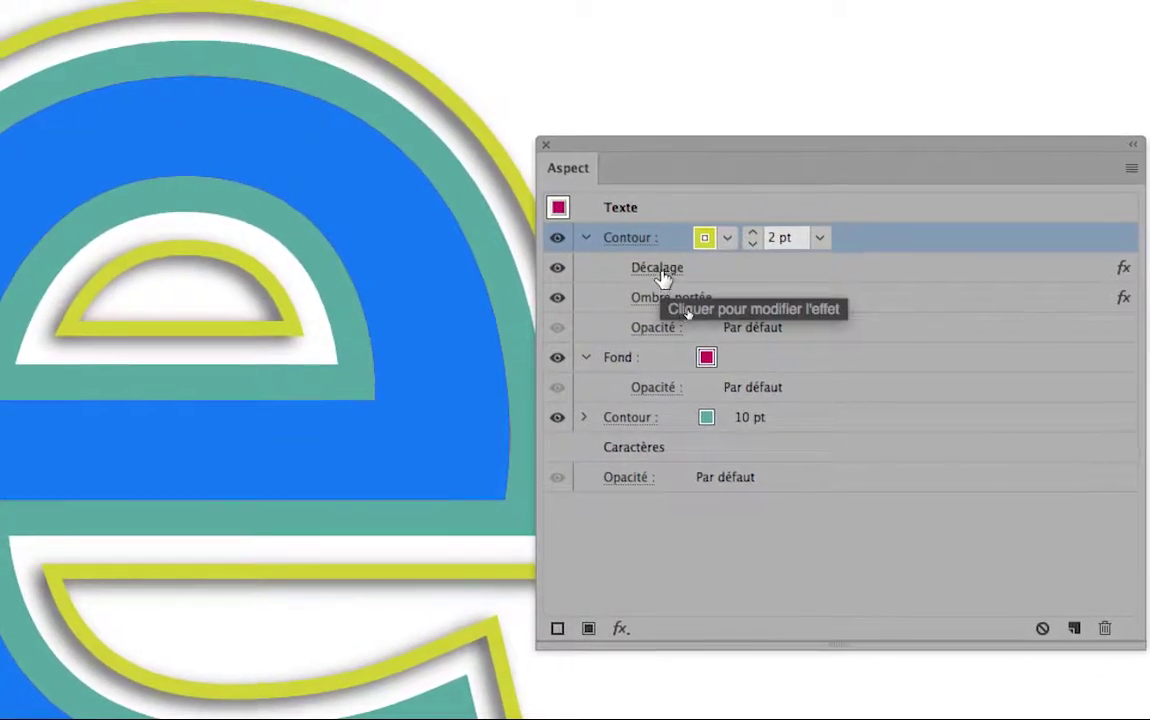
# Step: Preview trial Décalage distances of 2, −2 and −3 mm on the yellow stroke, then confirm
pyautogui.click(652, 265)
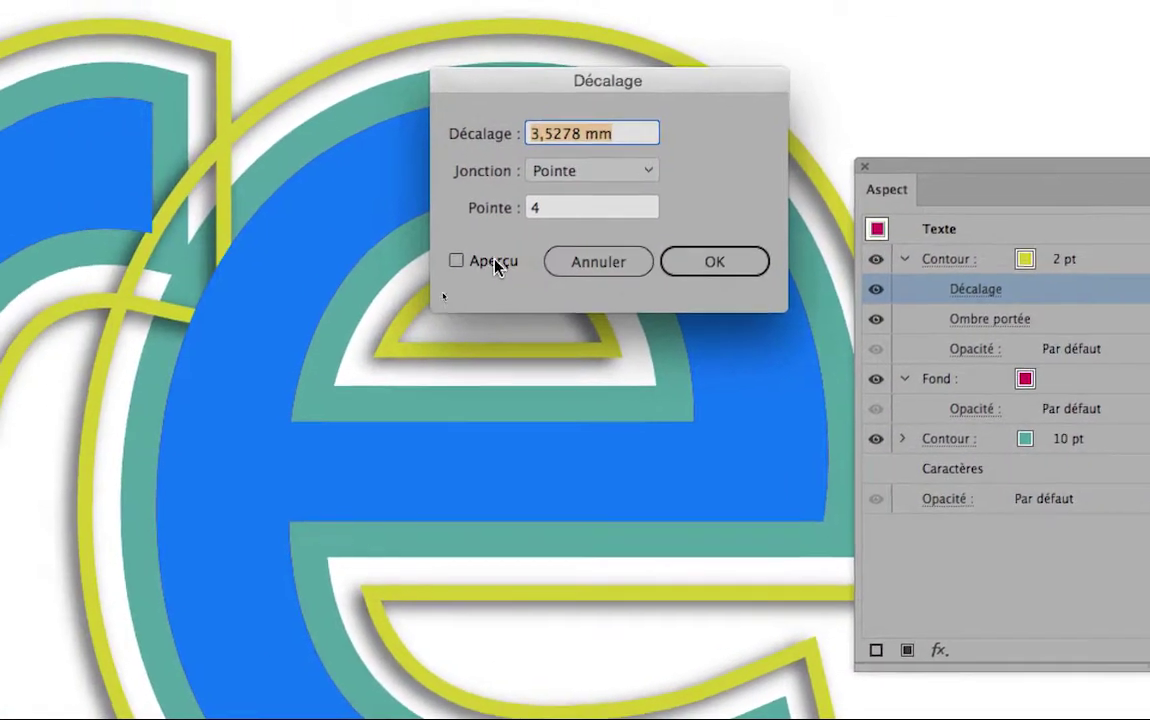
pyautogui.click(180, 240)
pyautogui.moveTo(524, 218); pyautogui.dragTo(484, 218)
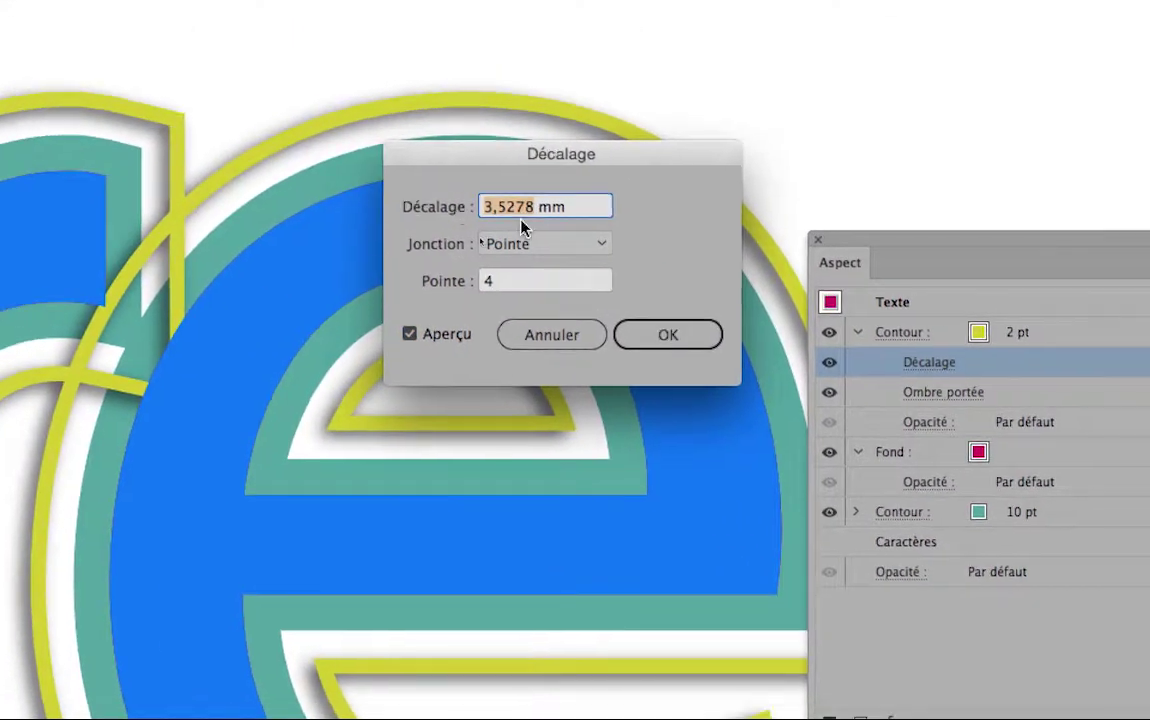
pyautogui.write('2')
pyautogui.press('Tab')
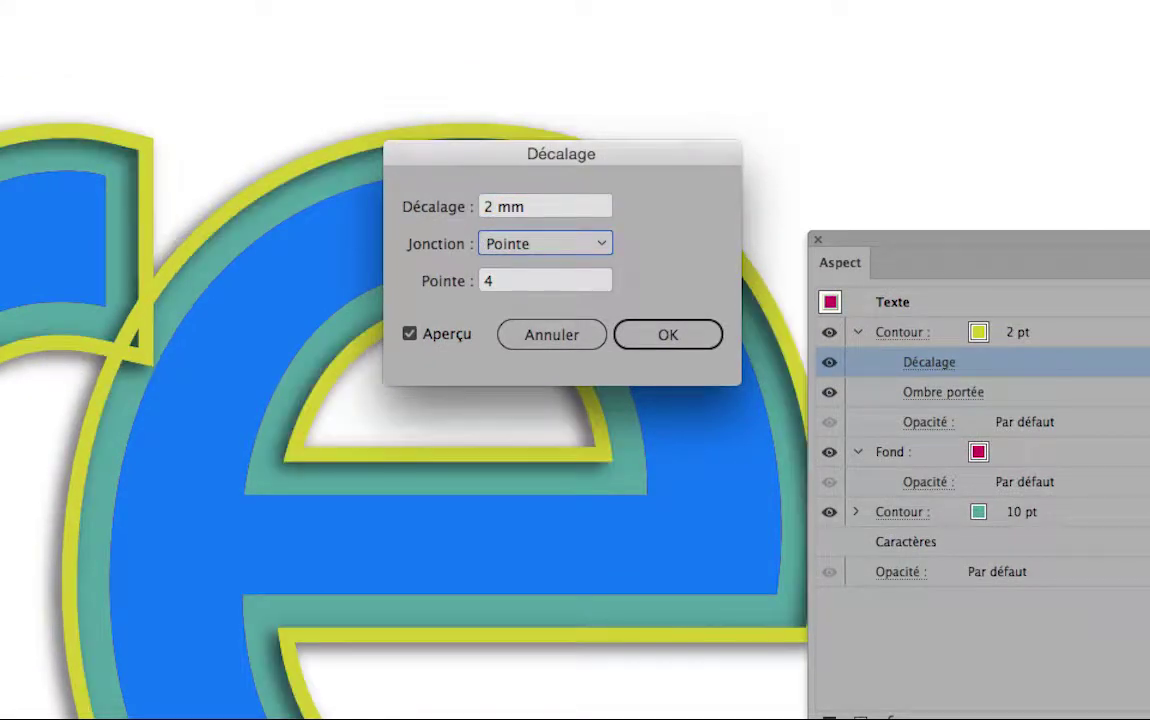
pyautogui.click(488, 210)
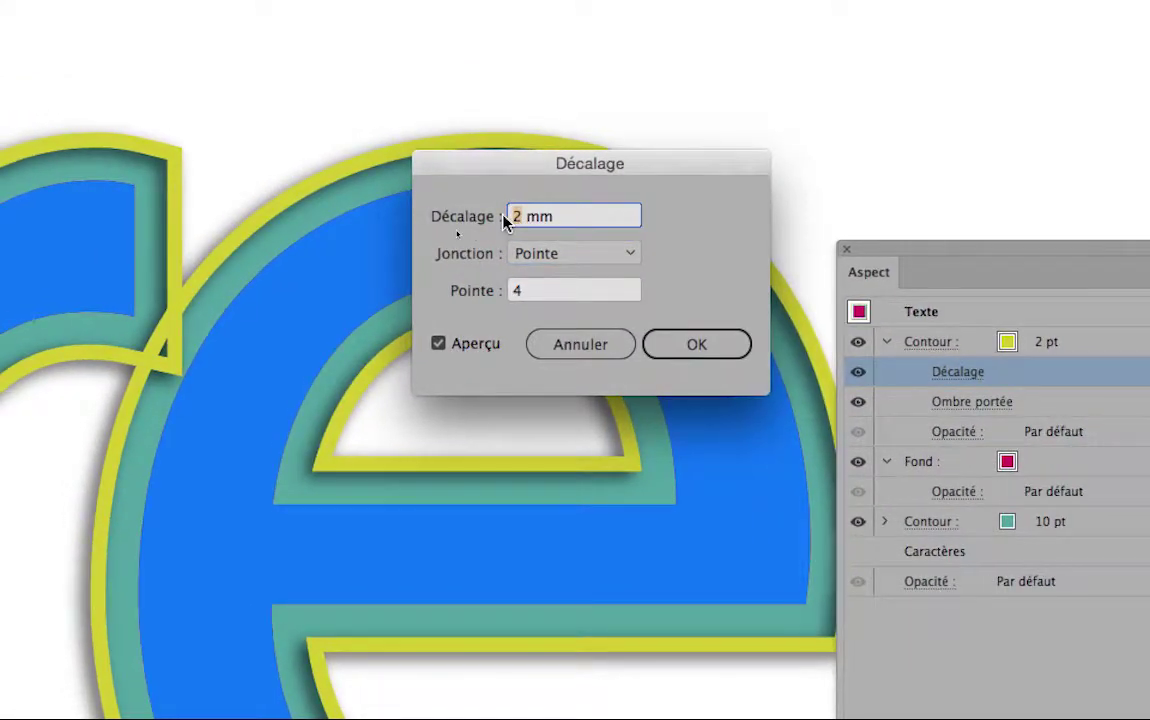
pyautogui.write('-2')
pyautogui.press('Tab')
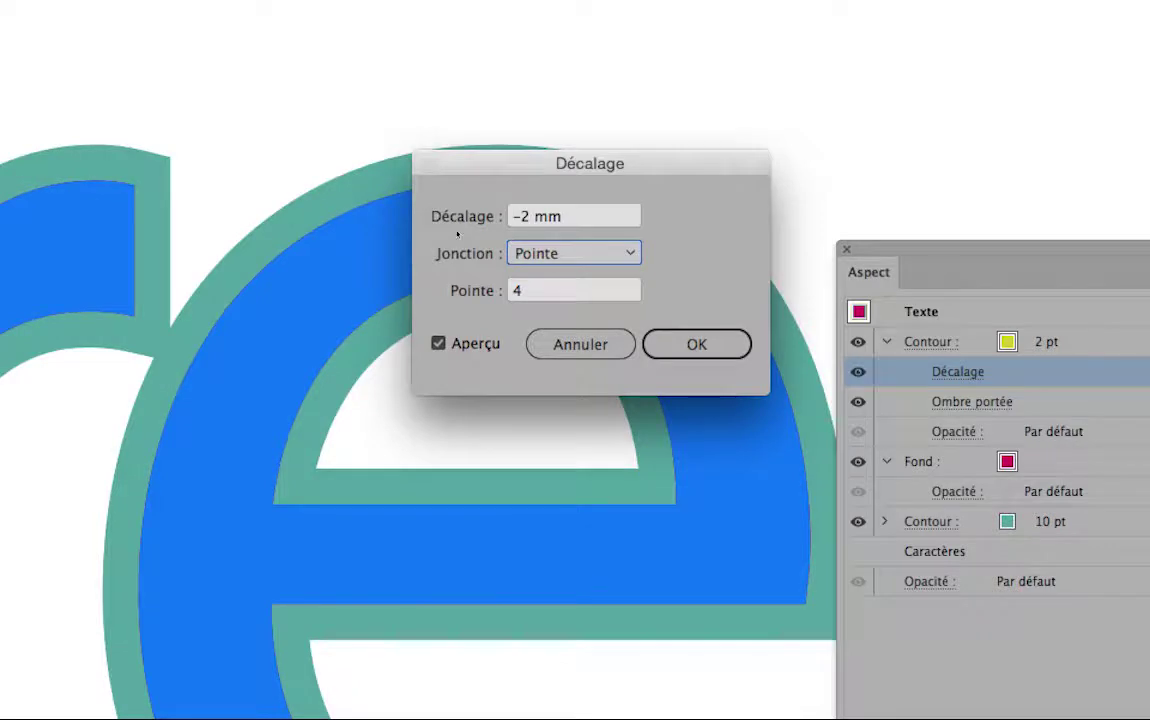
pyautogui.moveTo(527, 216); pyautogui.dragTo(503, 222)
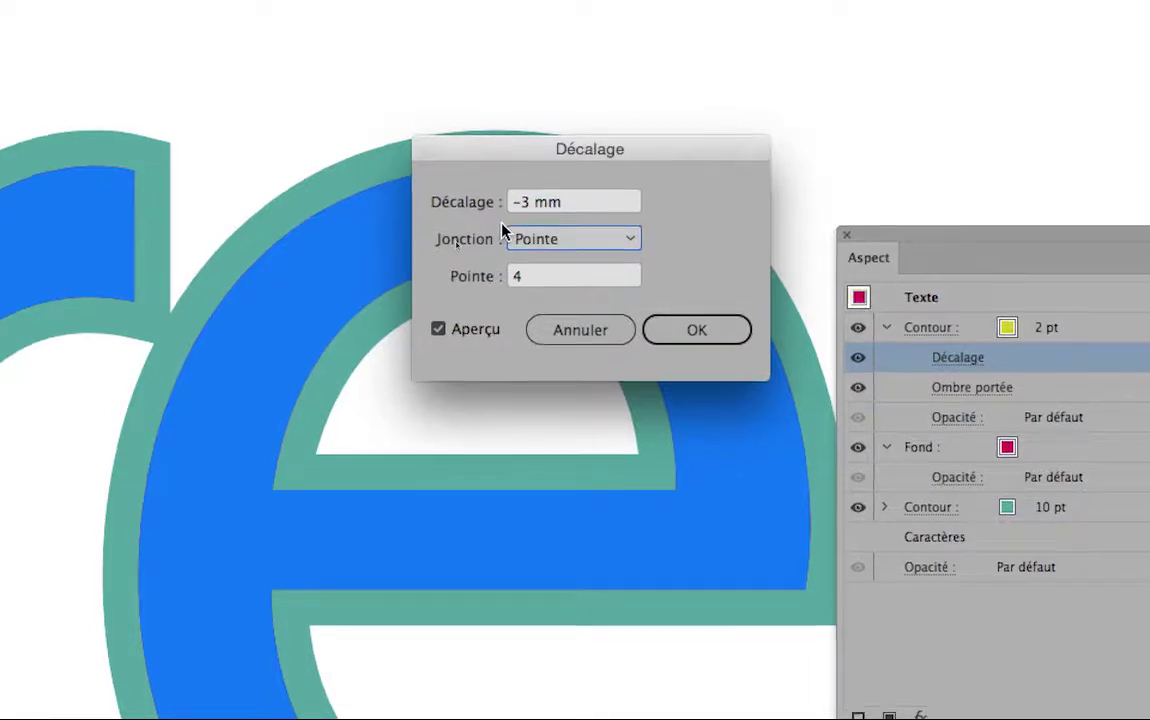
pyautogui.moveTo(524, 216); pyautogui.dragTo(505, 222)
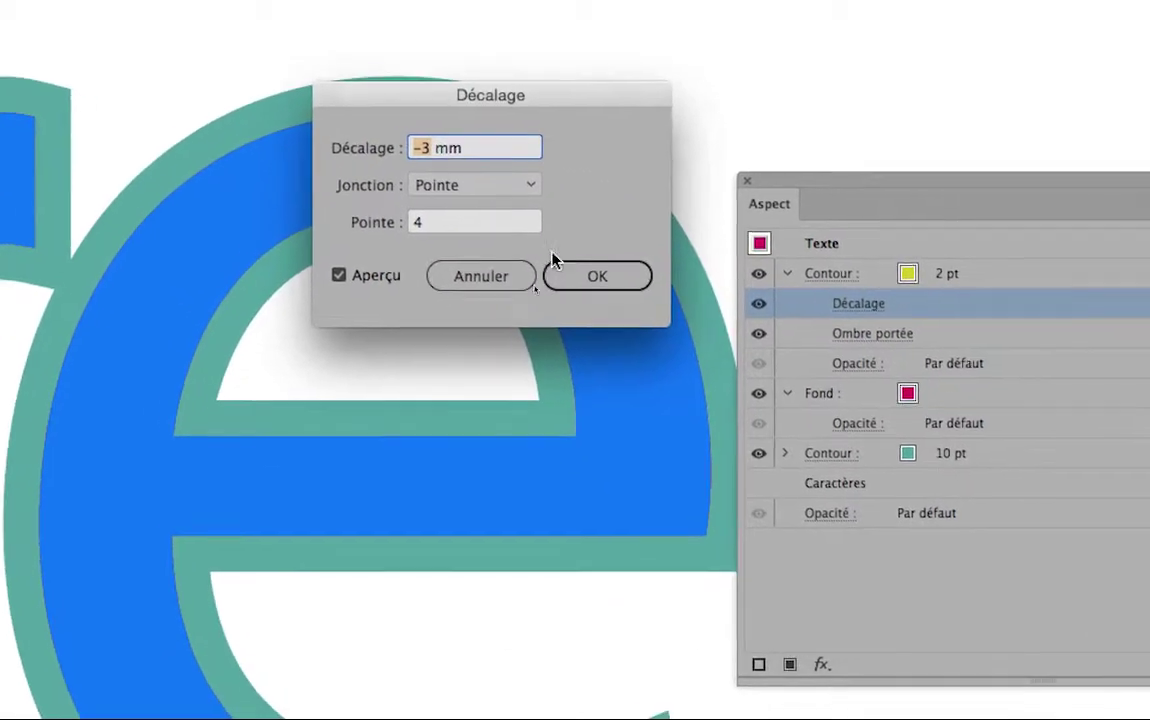
pyautogui.click(665, 344)
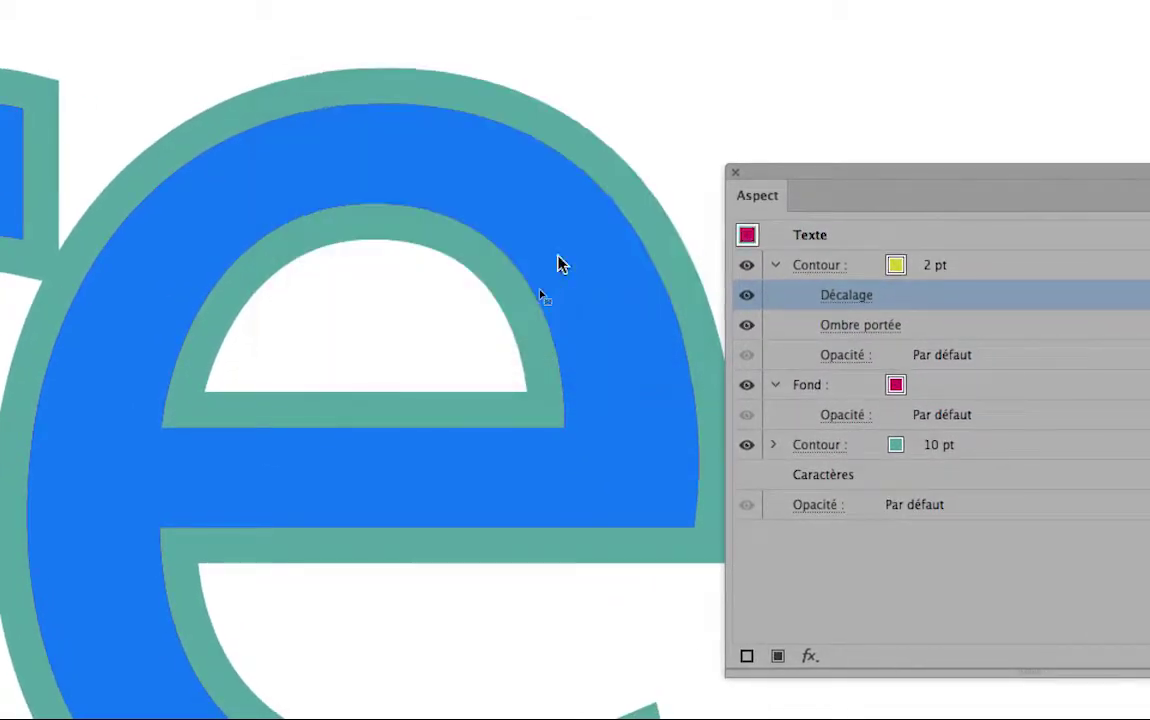
# Step: Reopen the Décalage effect and set the yellow stroke's offset to −2 mm
pyautogui.click(706, 260)
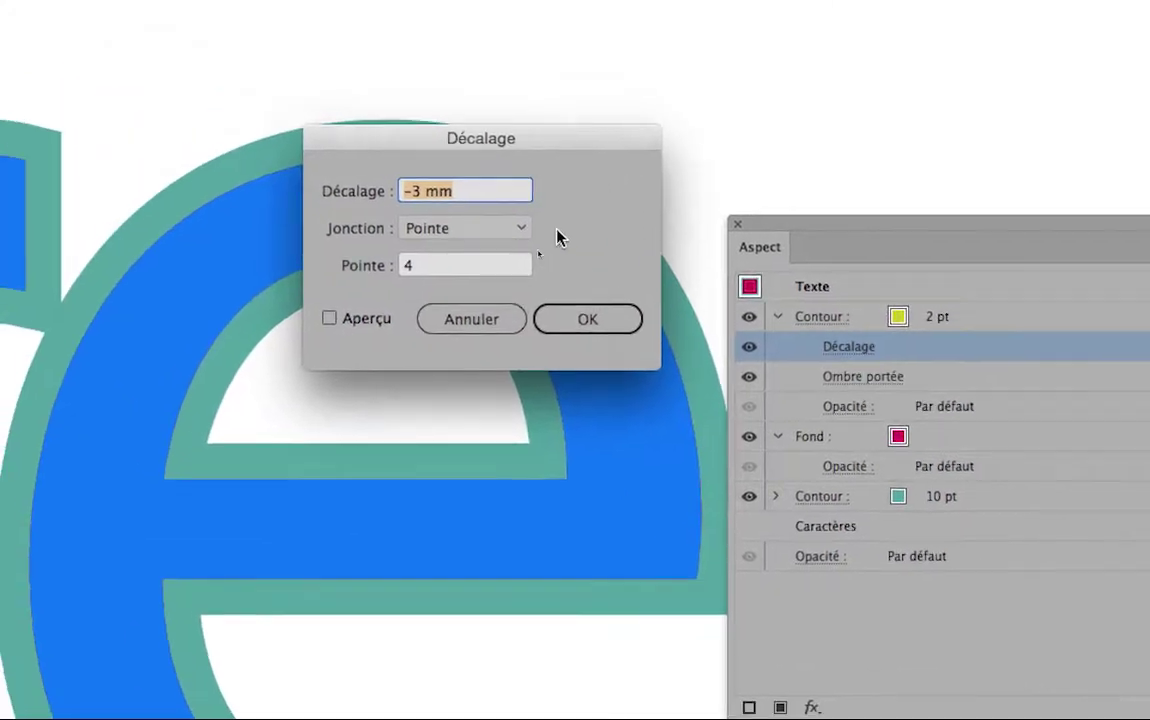
pyautogui.write('2')
pyautogui.press('Tab')
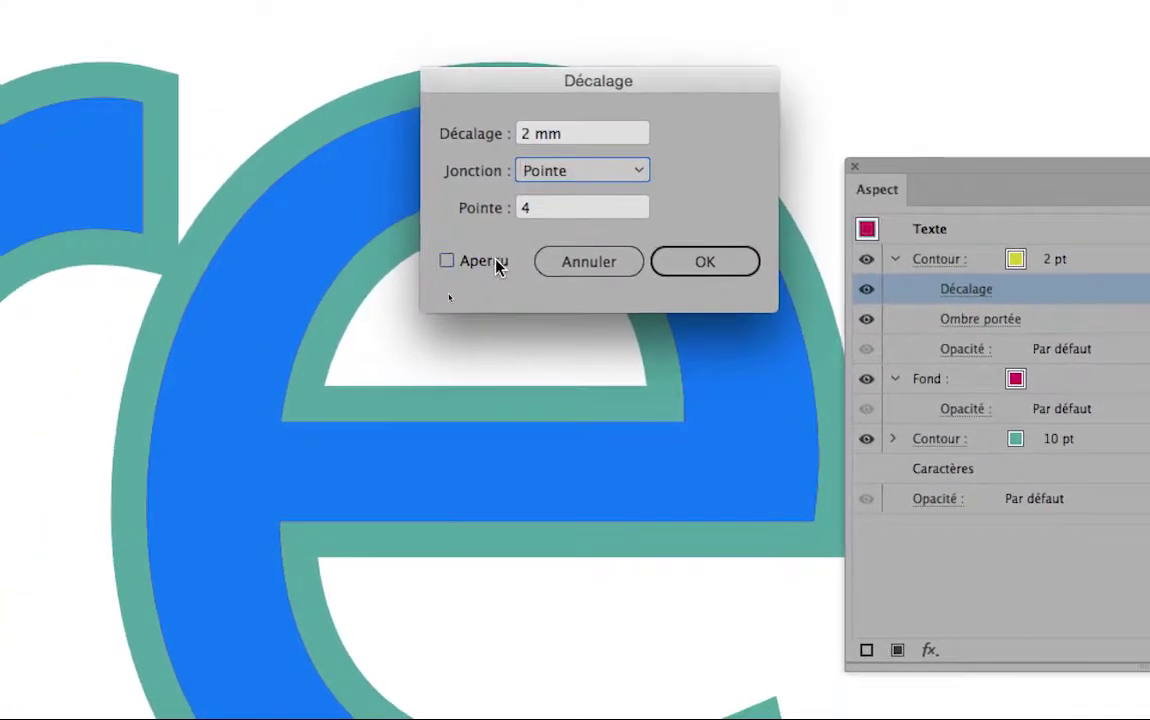
pyautogui.click(497, 263)
pyautogui.click(540, 134)
pyautogui.write('-2')
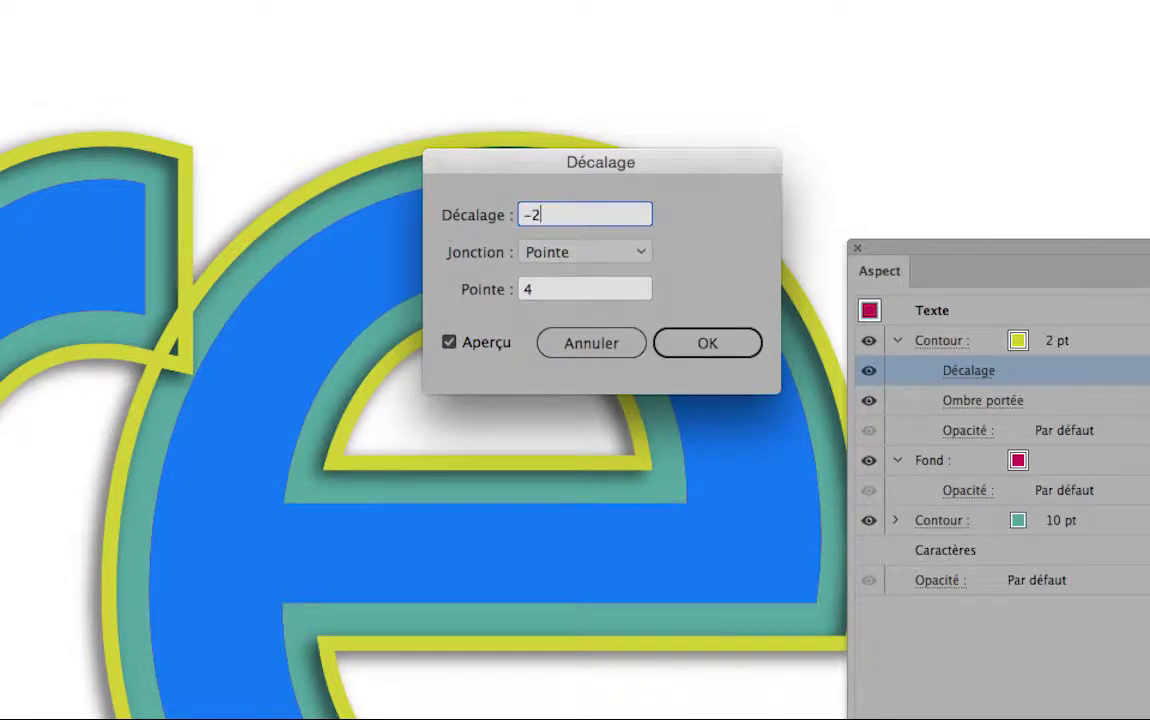
pyautogui.press('Tab')
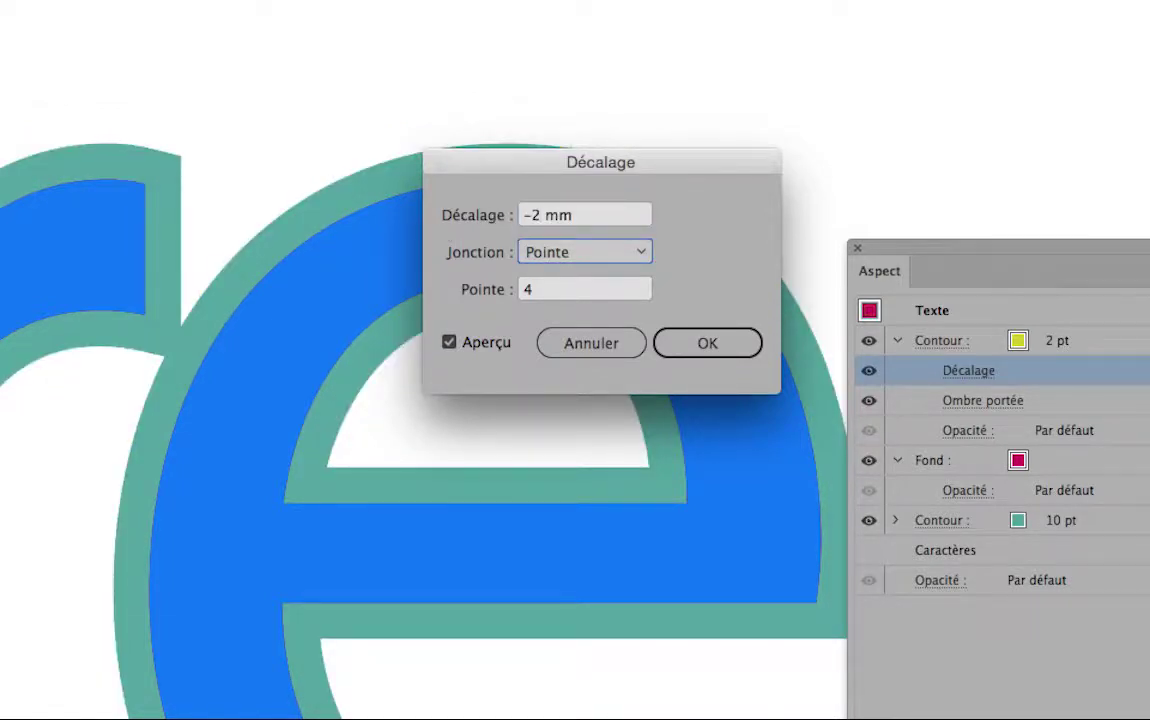
pyautogui.click(680, 344)
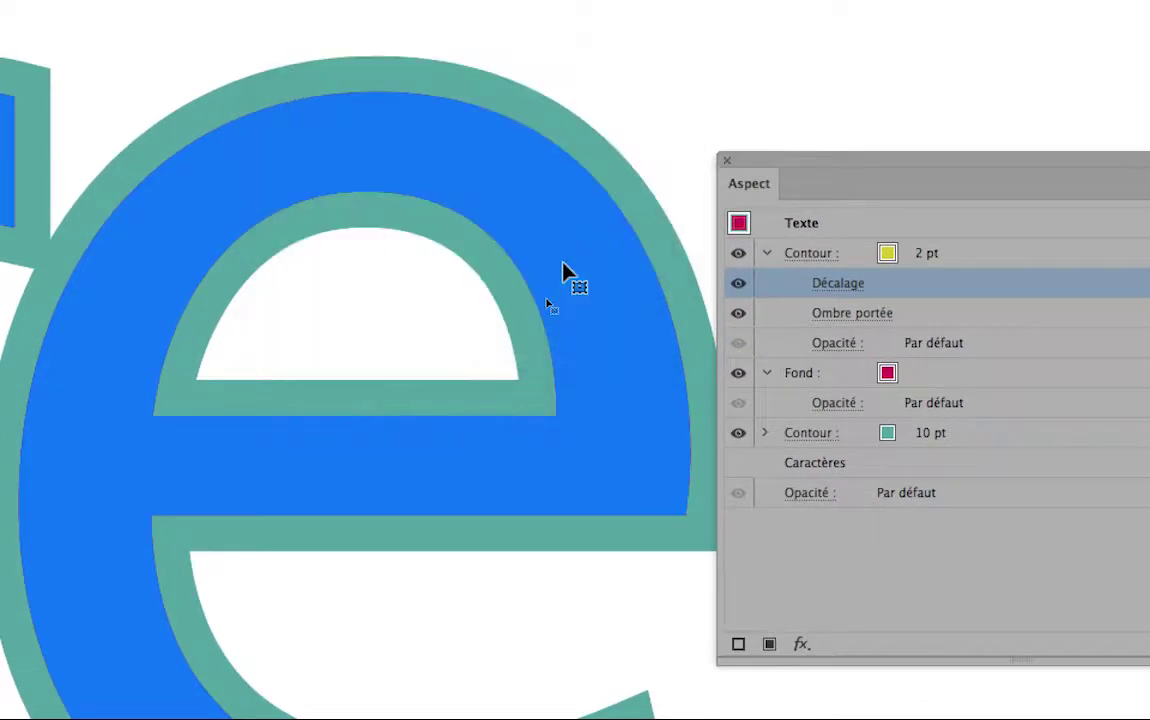
pyautogui.scroll(-1, 590, 285)
# Step: Reduce the yellow stroke's weight to 1 pt
pyautogui.scroll(-3, 585, 284)
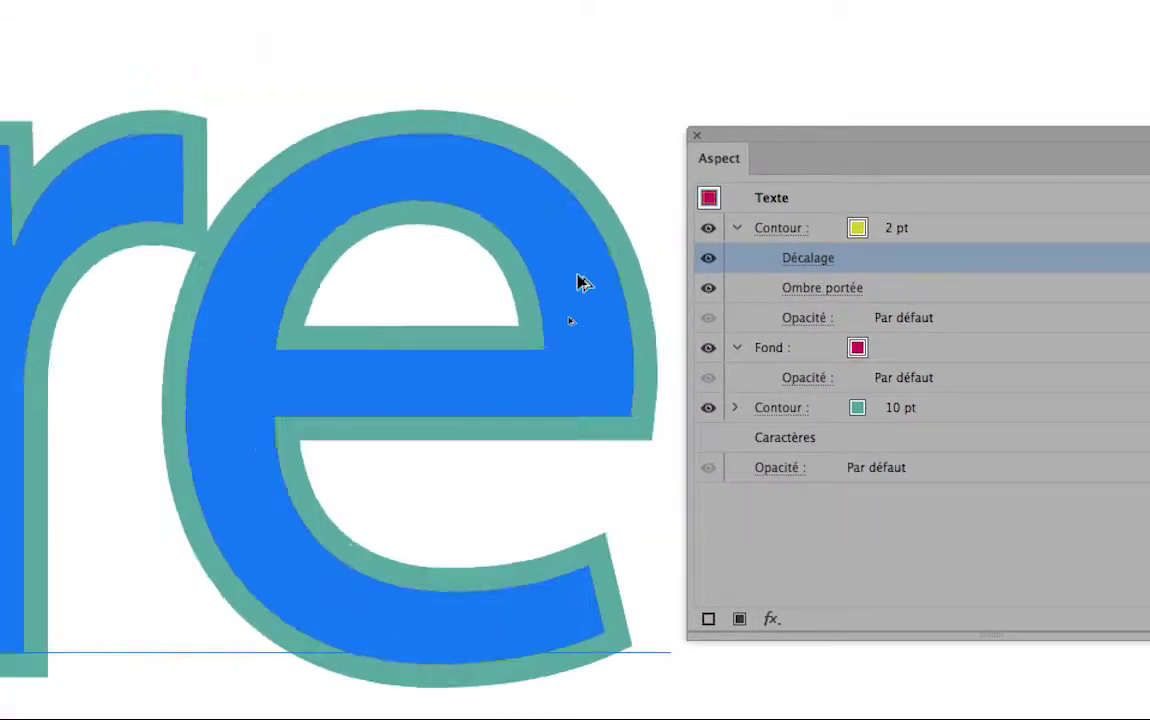
pyautogui.scroll(-2, 582, 283)
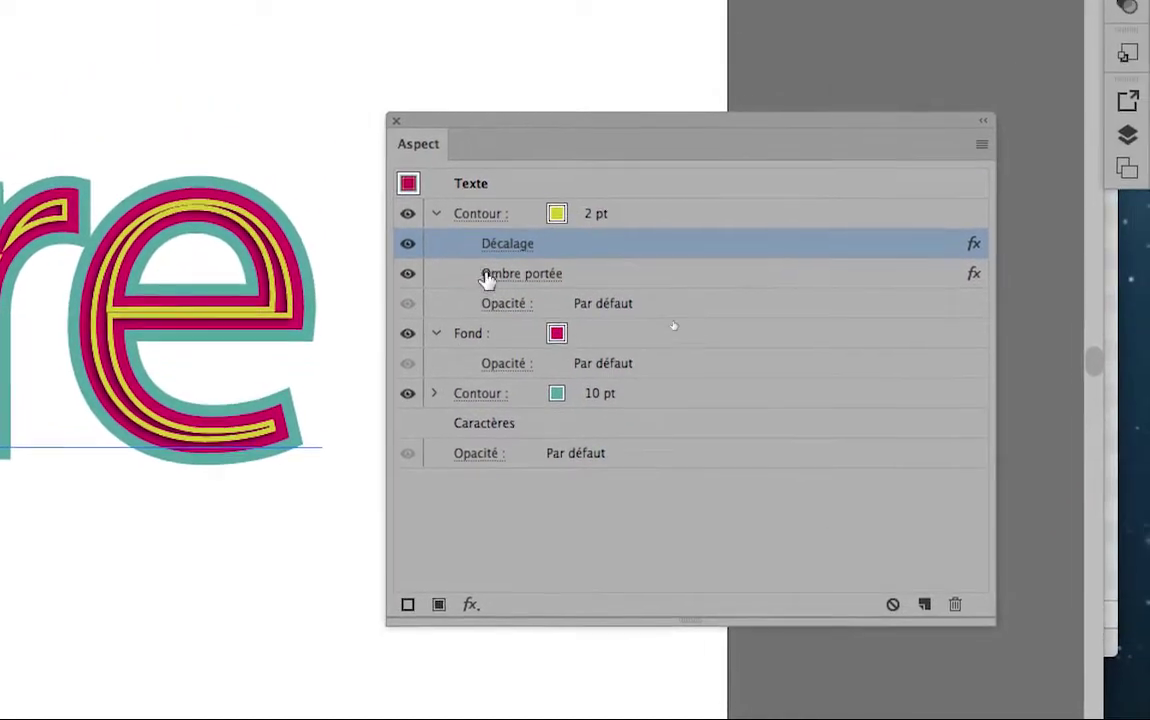
pyautogui.click(520, 252)
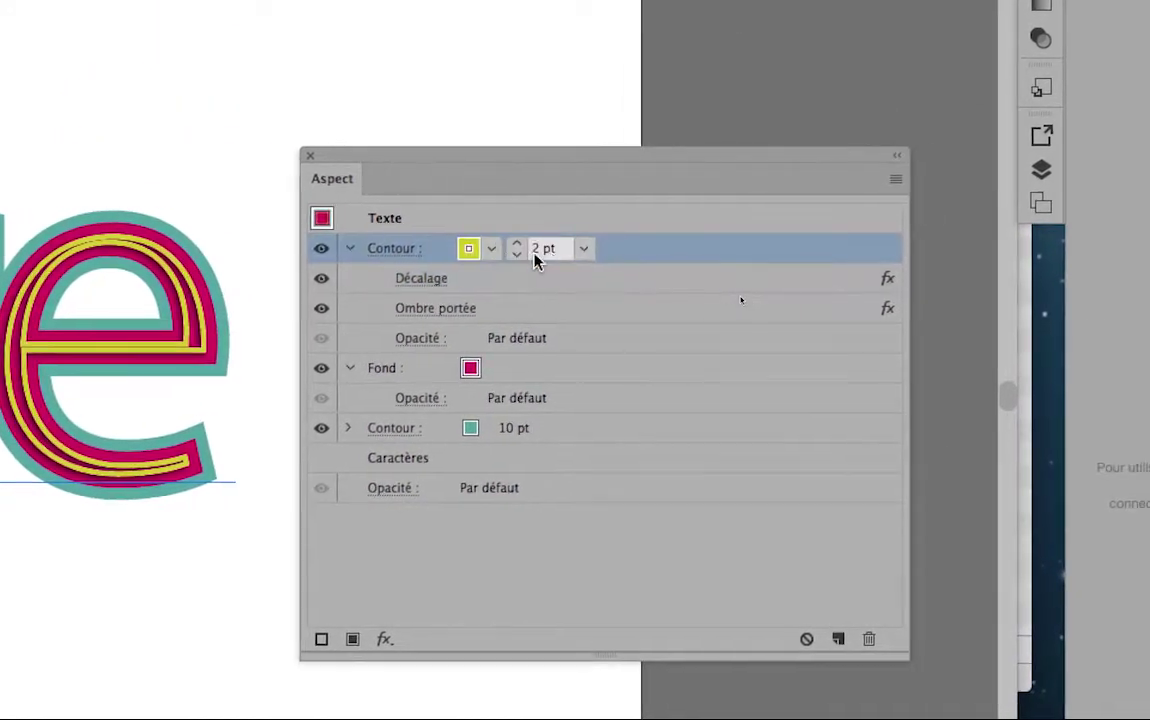
pyautogui.write('0,')
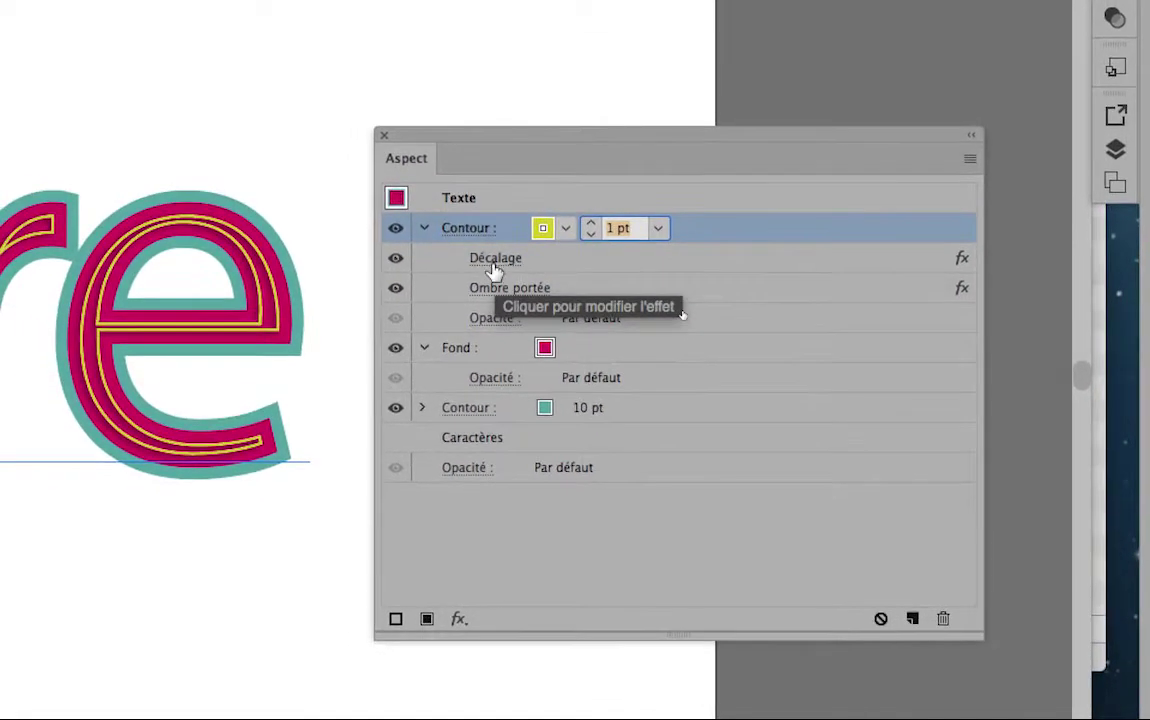
# Step: Change the yellow stroke's Décalage to −1,4 mm with preview on
pyautogui.click(493, 266)
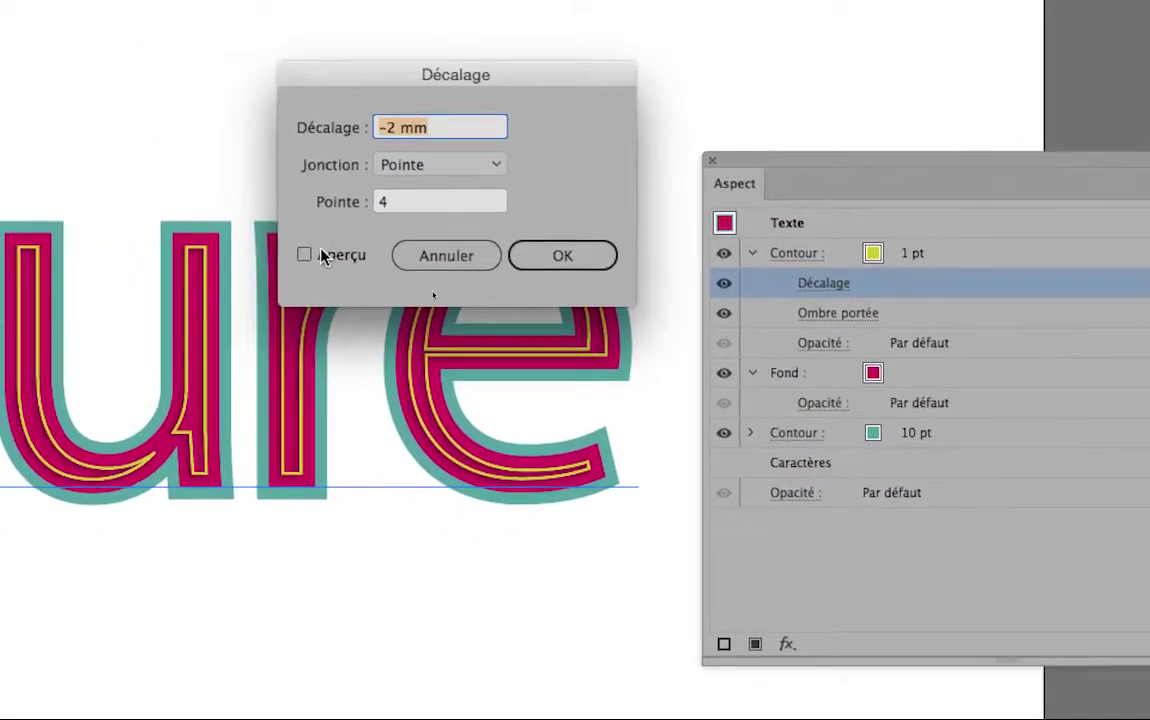
pyautogui.click(304, 326)
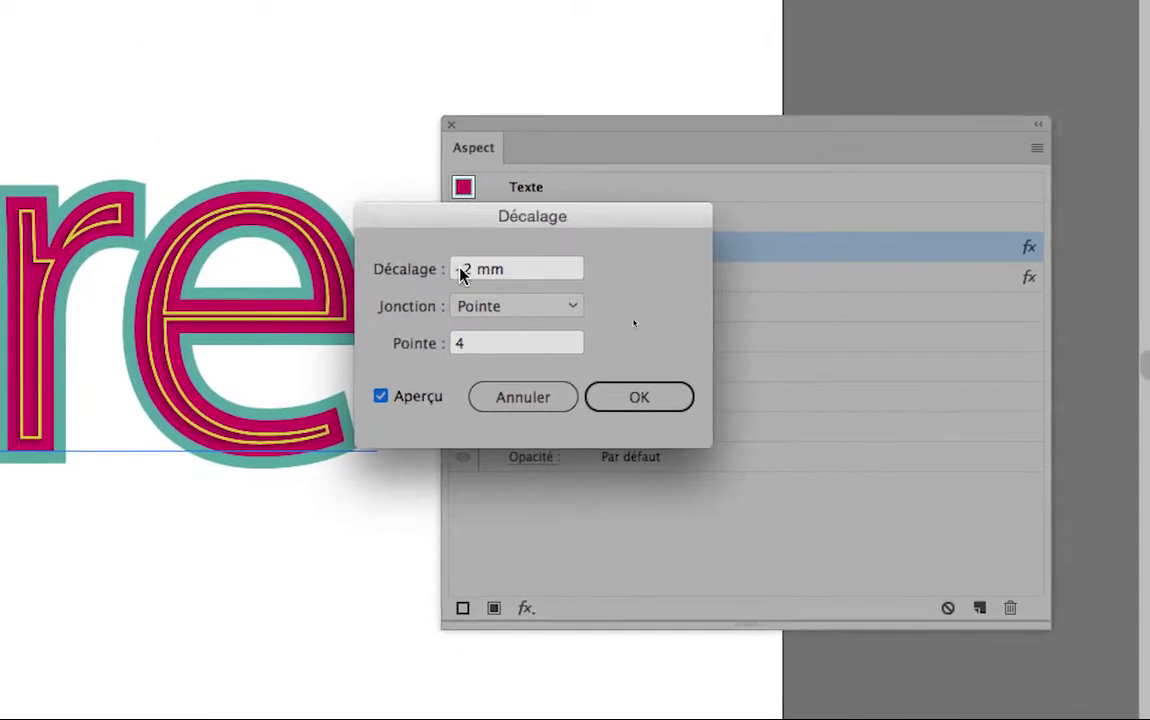
pyautogui.doubleClick(463, 272)
pyautogui.write('1,4')
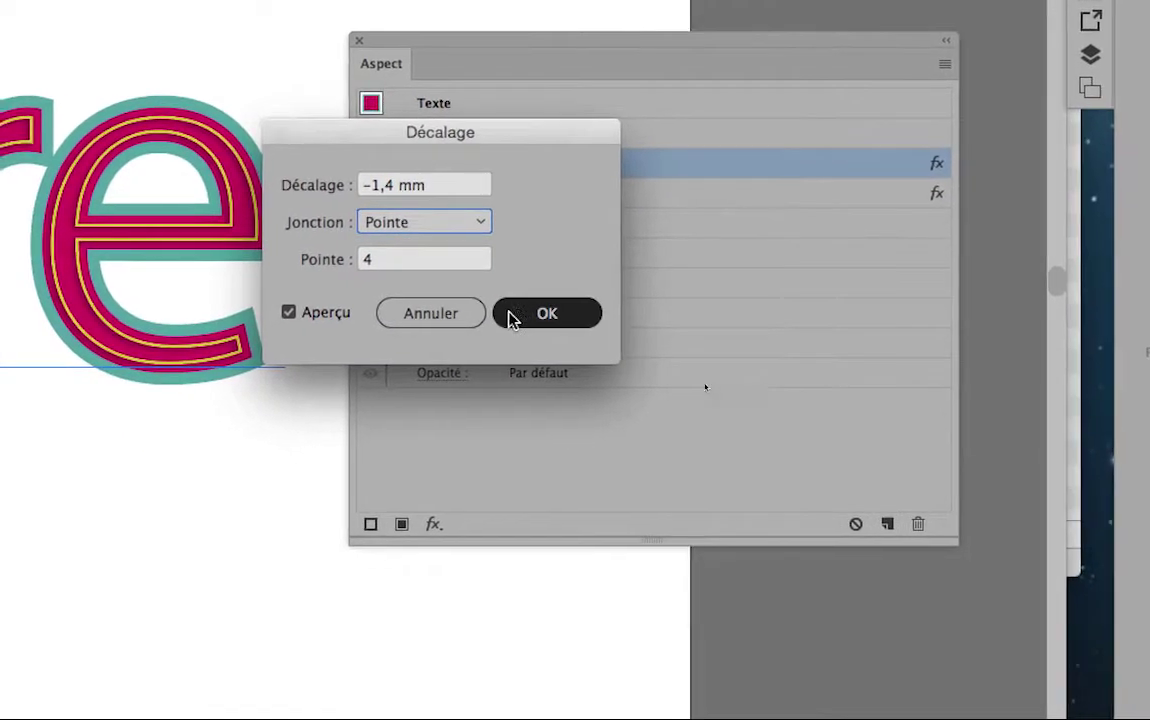
pyautogui.click(595, 393)
pyautogui.scroll(3, 424, 300)
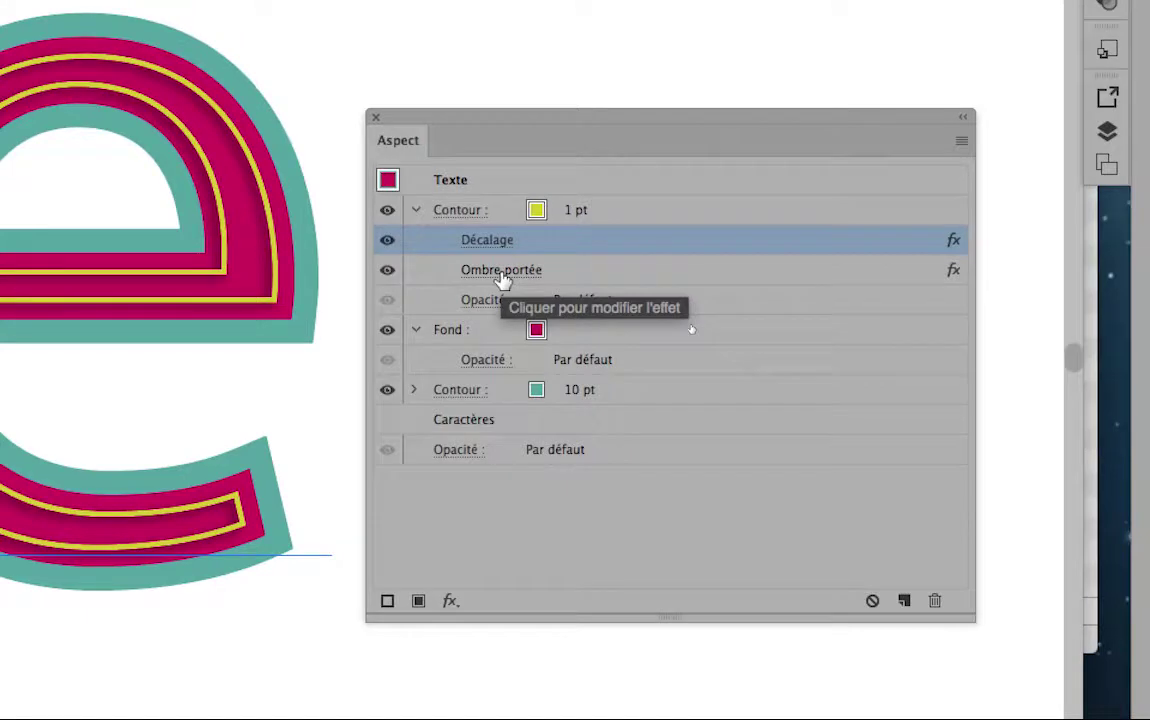
# Step: Edit the Ombre portée with preview: 90% opacity, 0,2 mm Y offset, 0,3 mm blur
pyautogui.click(502, 279)
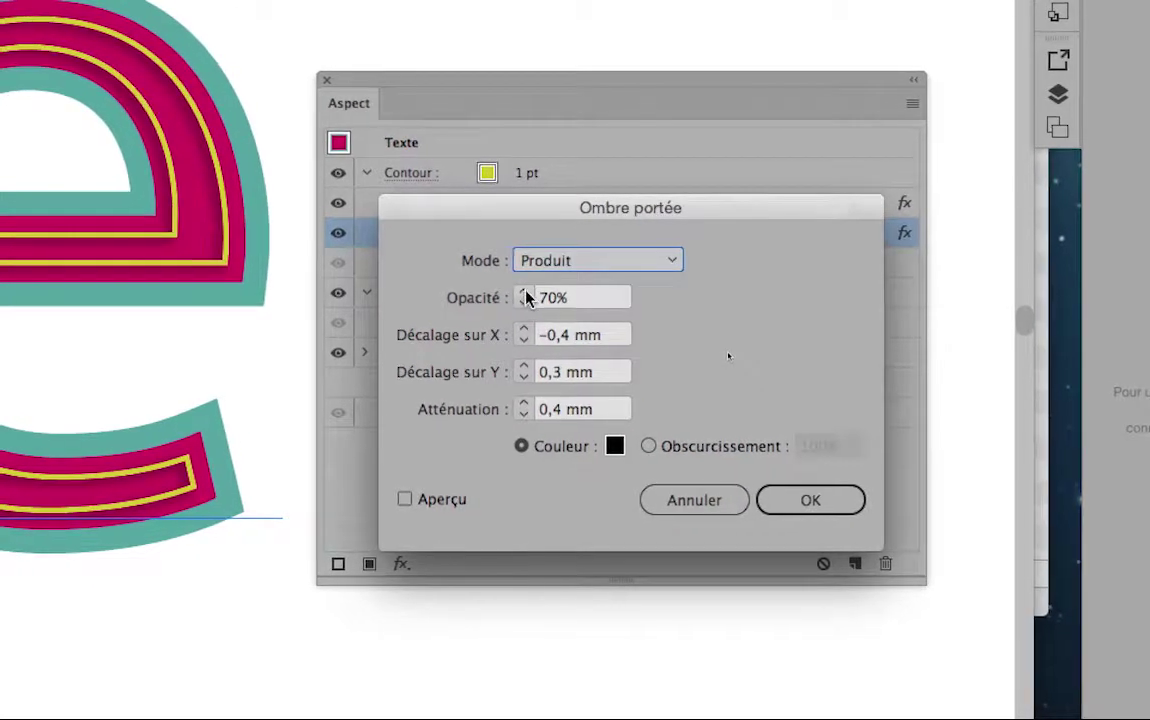
pyautogui.click(523, 293)
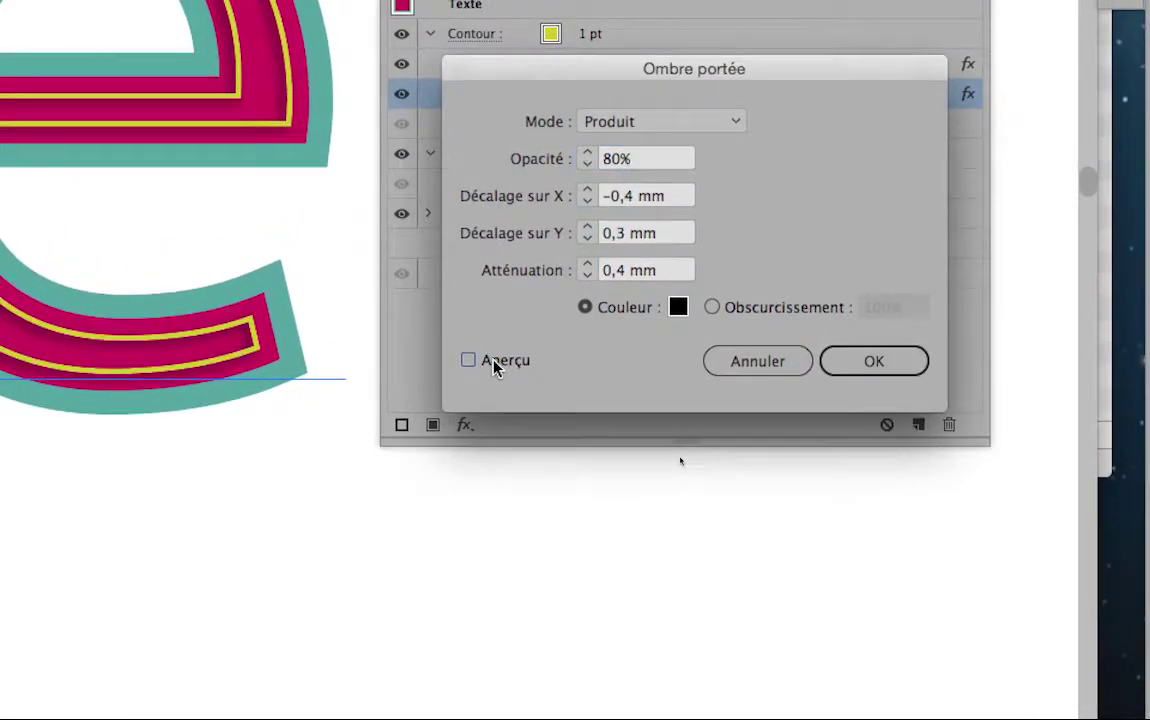
pyautogui.click(494, 366)
pyautogui.click(527, 292)
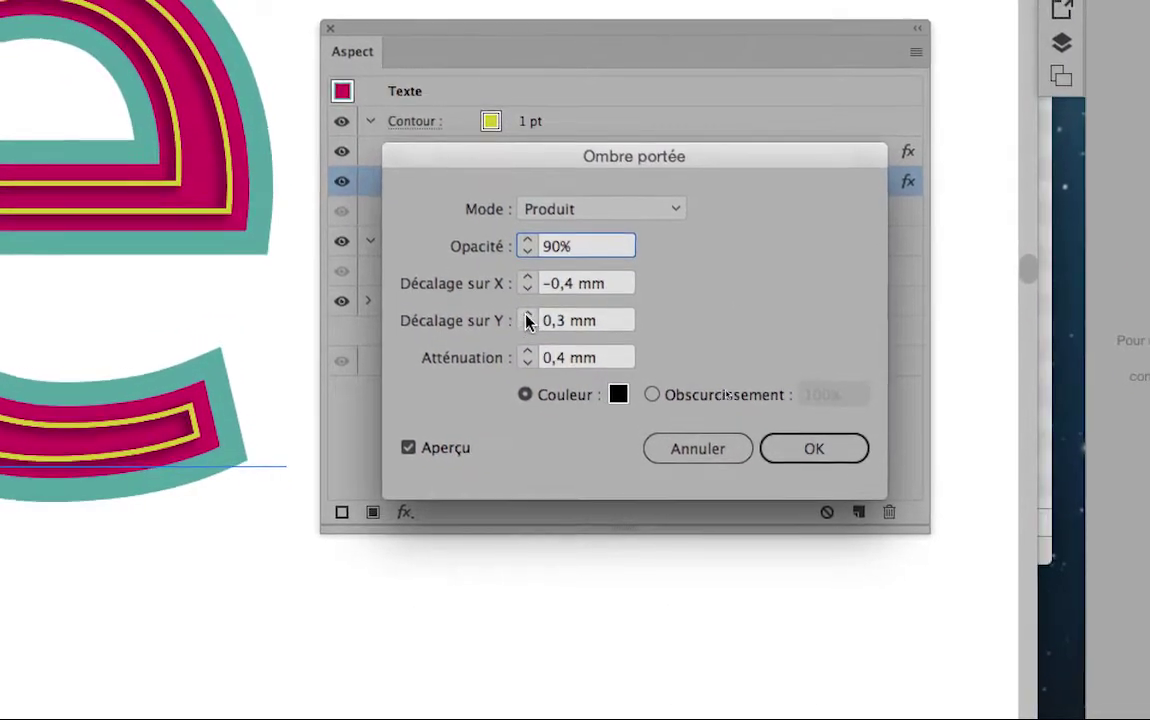
pyautogui.click(527, 321)
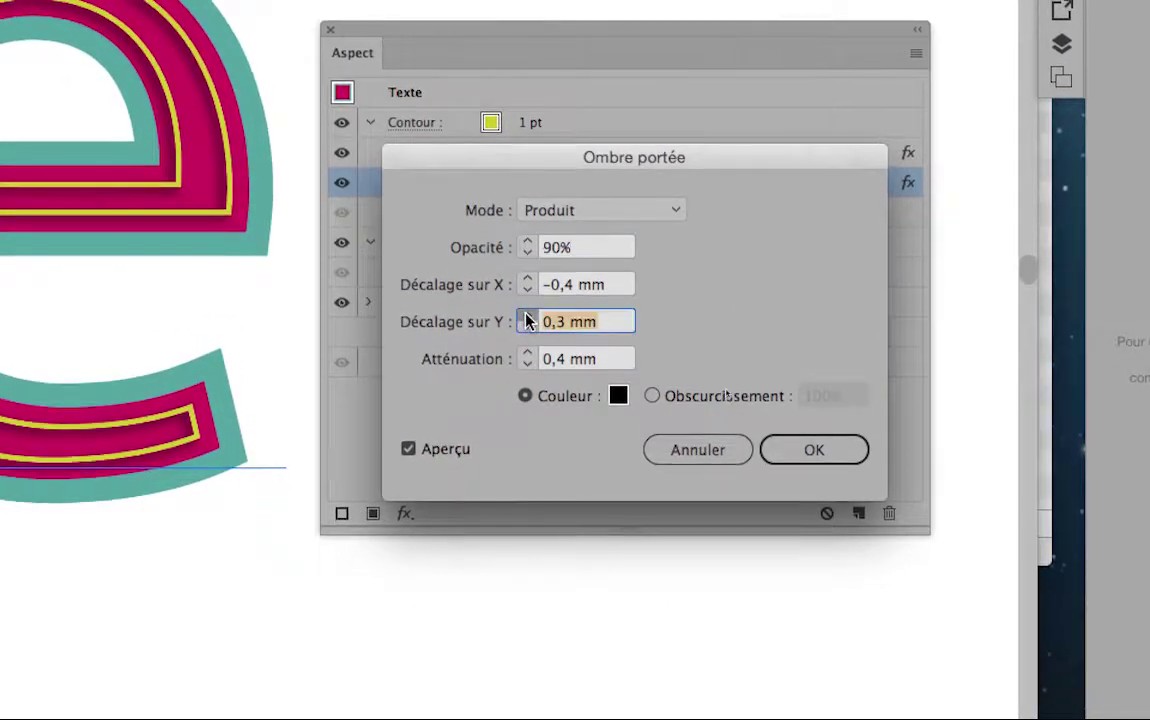
pyautogui.click(526, 314)
pyautogui.write('1')
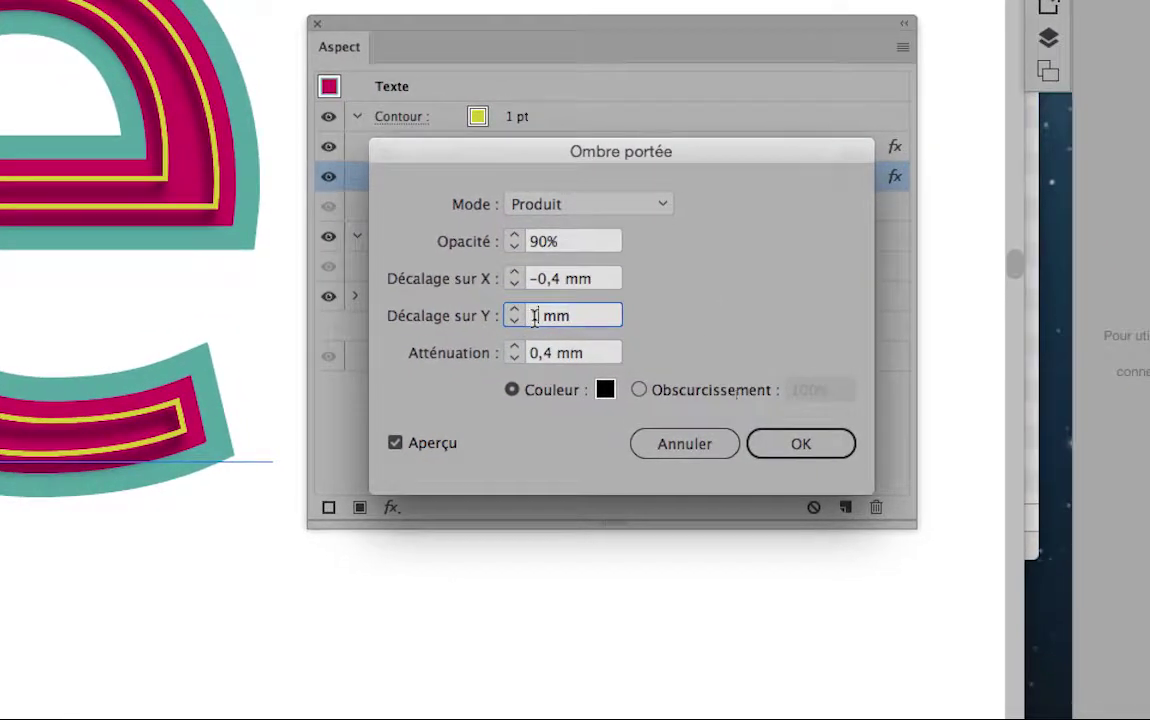
pyautogui.doubleClick(534, 316)
pyautogui.press('Tab')
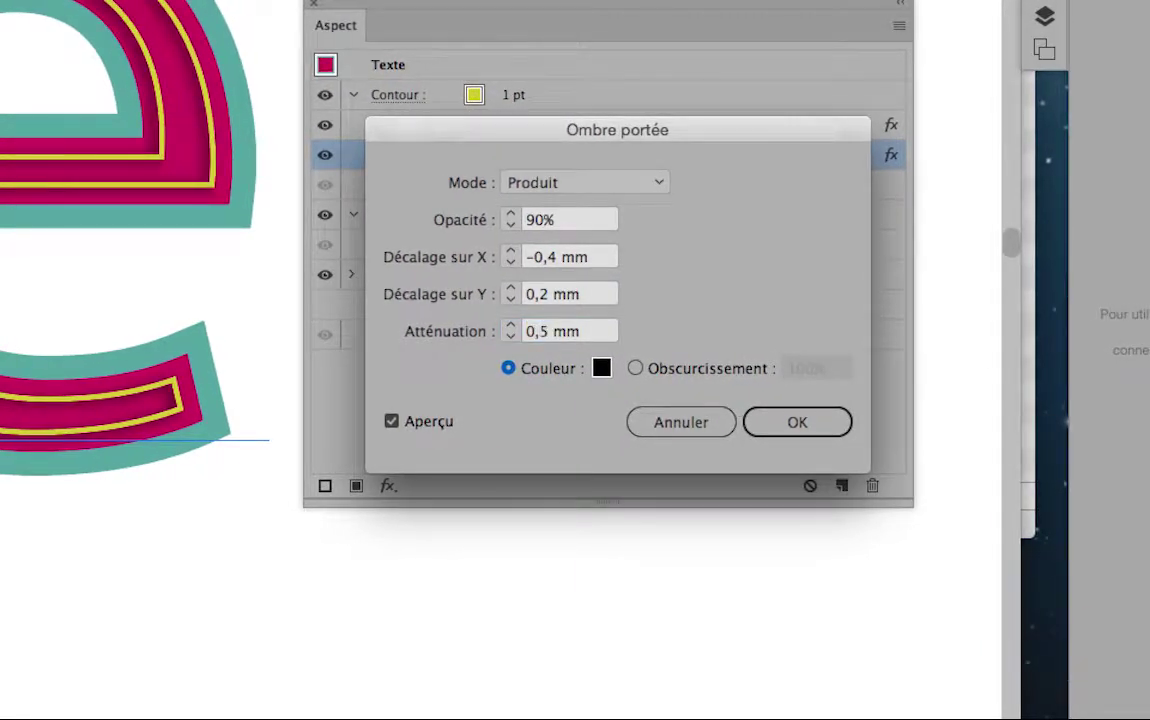
pyautogui.doubleClick(540, 333)
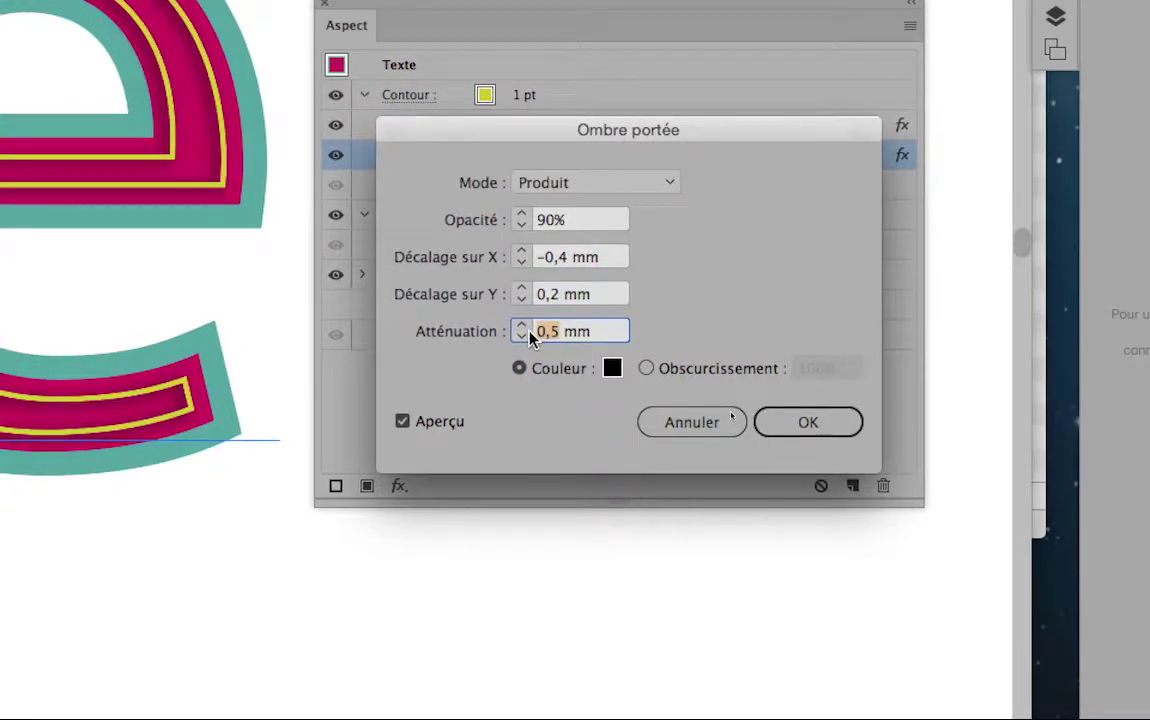
pyautogui.write('0,2')
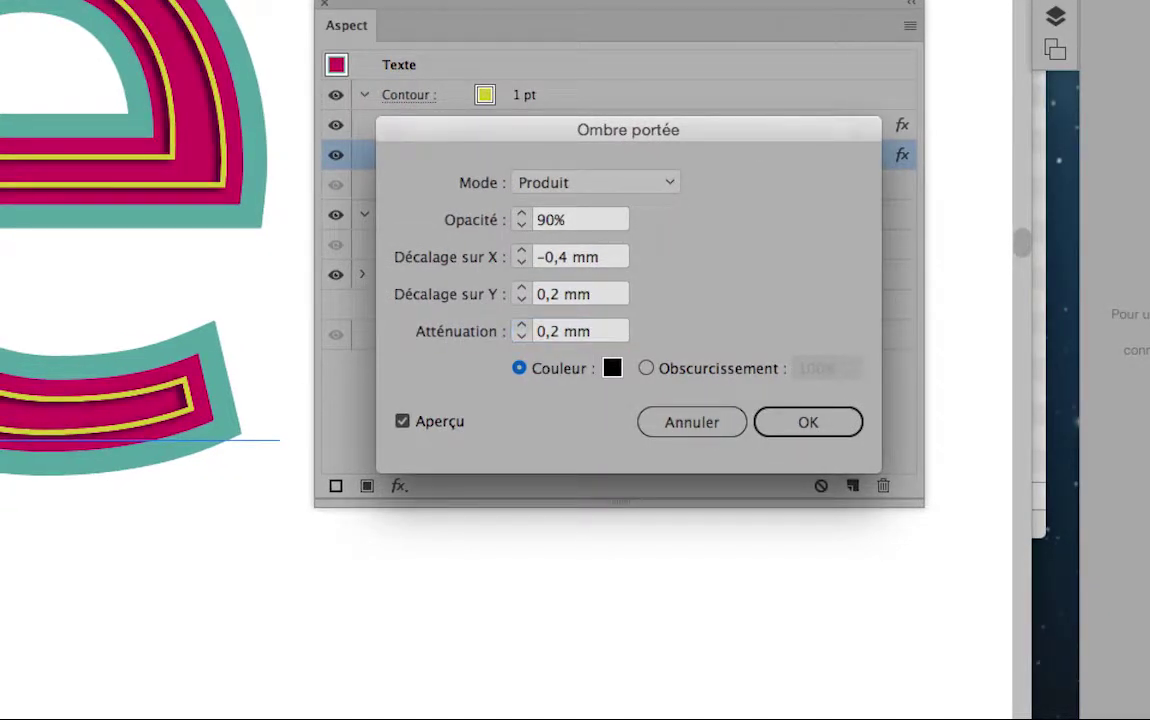
pyautogui.click(538, 333)
pyautogui.write('0,3')
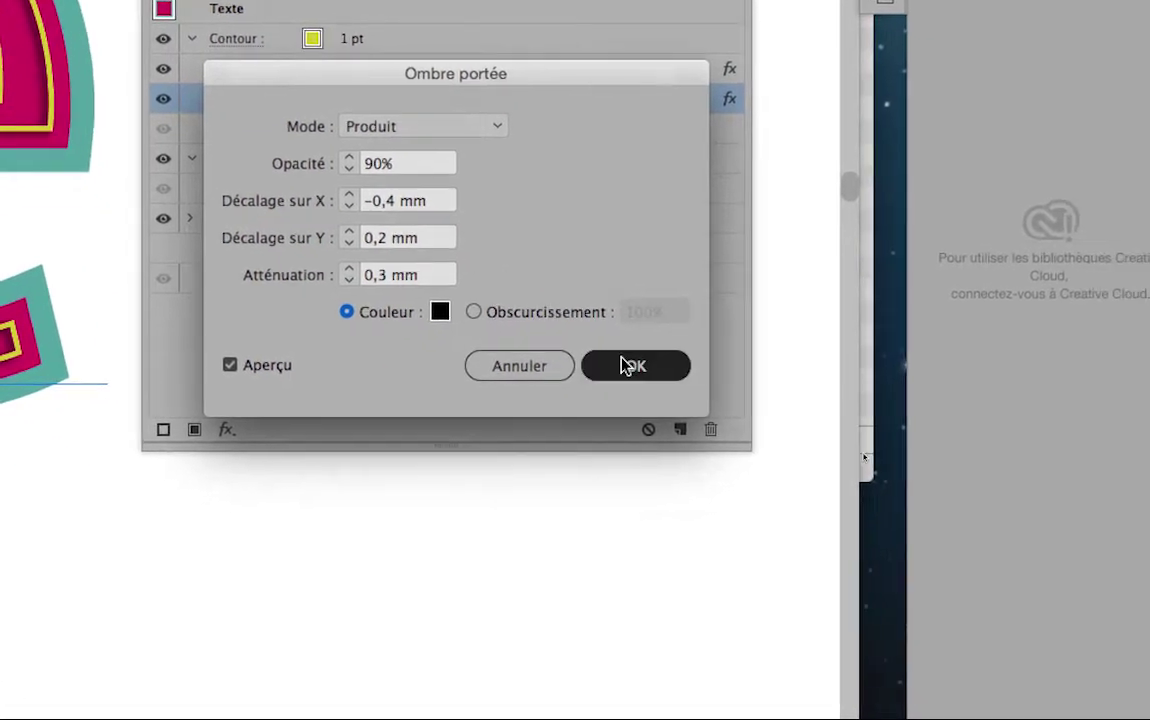
pyautogui.click(780, 451)
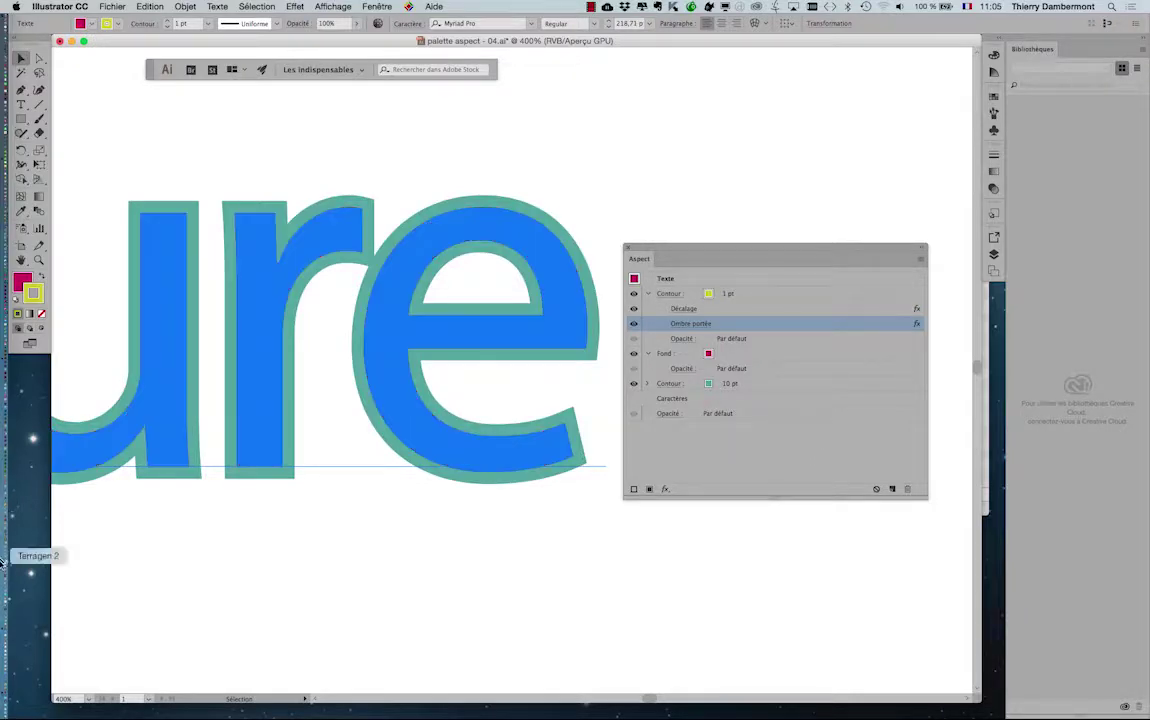
# Step: Switch to Firefox and search Google for 'macromedia freehand'
pyautogui.click(24, 628)
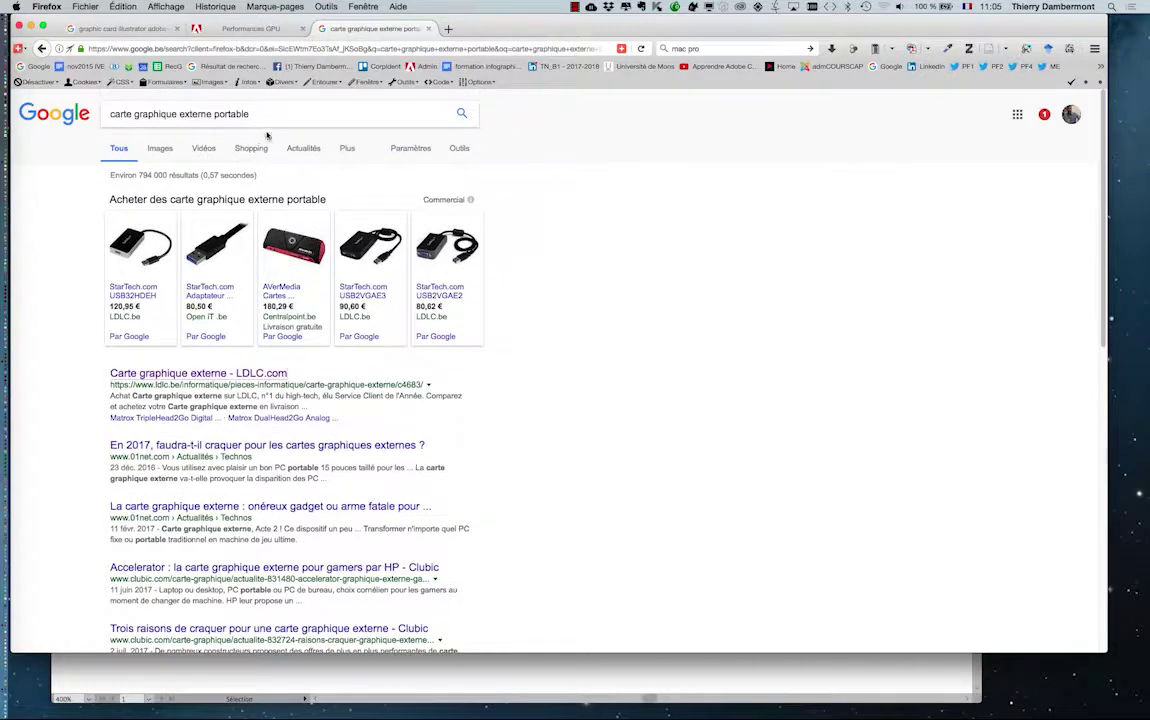
pyautogui.click(256, 112)
pyautogui.write('cromedia freehand')
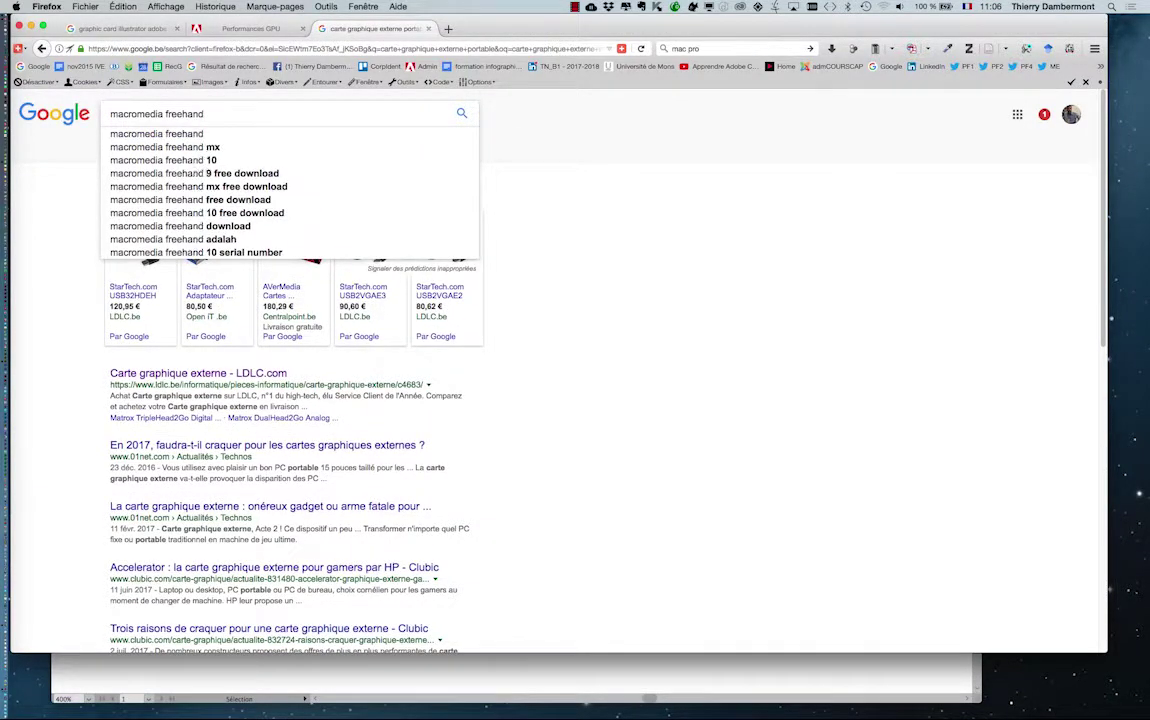
pyautogui.press('Return')
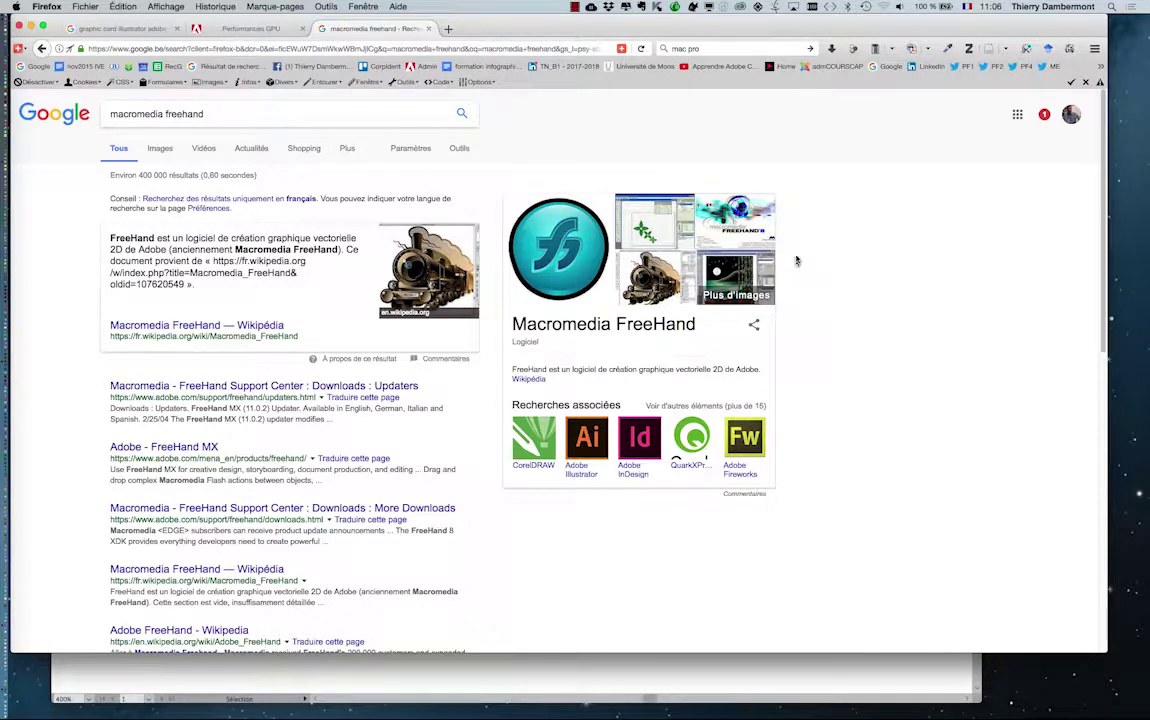
# Step: Browse the Images results, then return to the Tous results with the knowledge panel
pyautogui.click(167, 152)
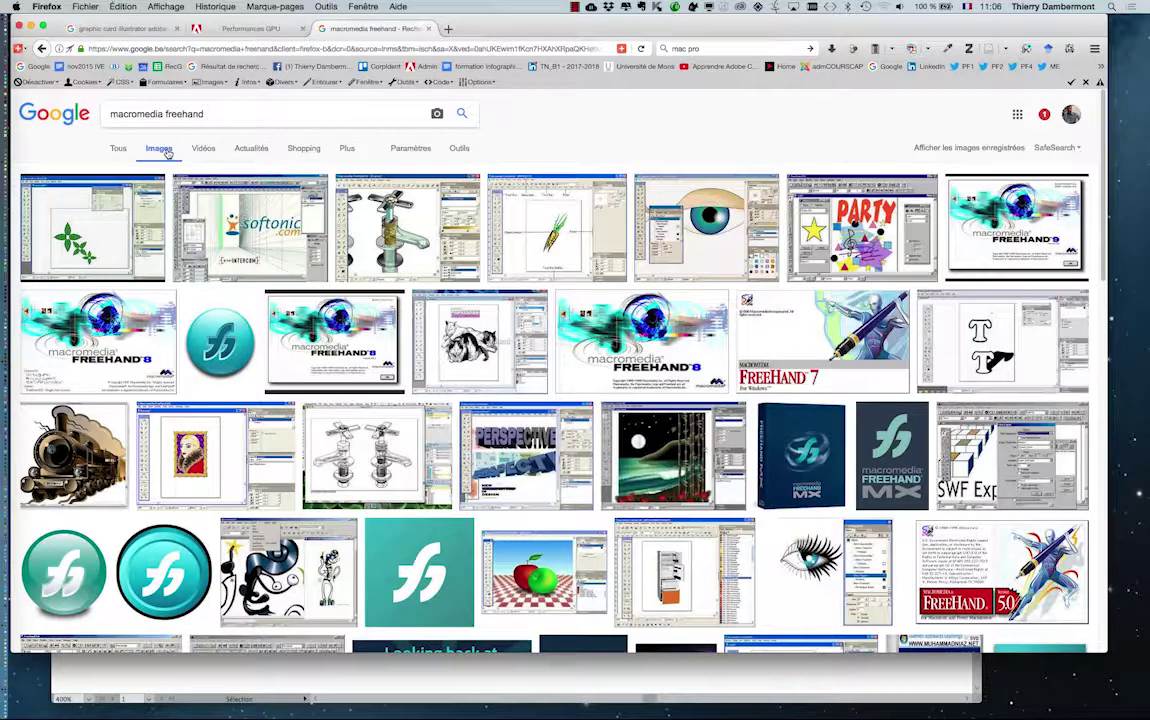
pyautogui.scroll(-2, 317, 303)
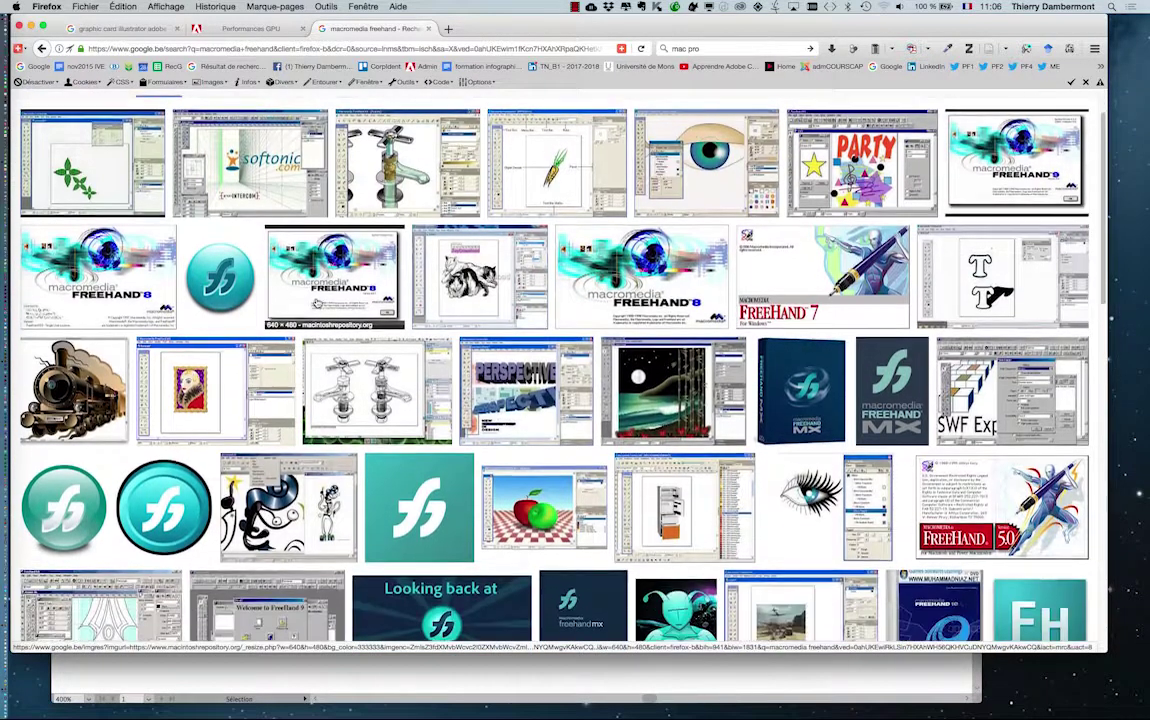
pyautogui.scroll(-2, 317, 303)
pyautogui.scroll(-2, 317, 303)
pyautogui.scroll(-3, 317, 303)
pyautogui.scroll(-6, 317, 303)
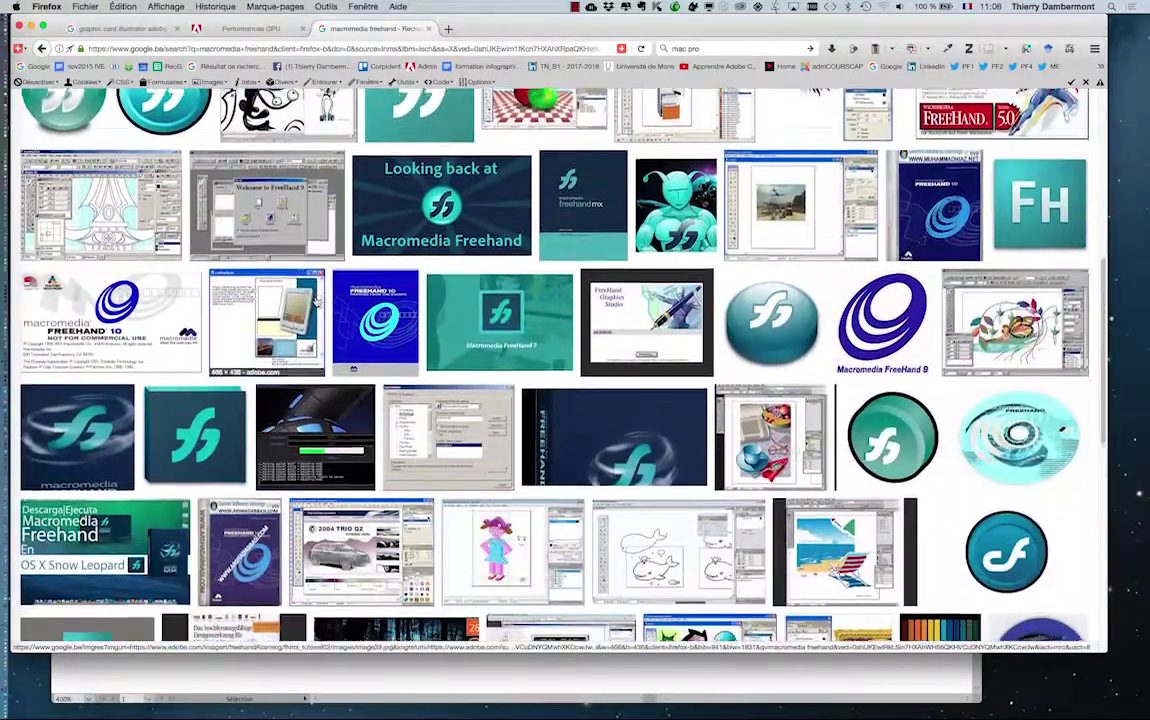
pyautogui.scroll(-2, 317, 303)
pyautogui.scroll(15, 250, 200)
pyautogui.scroll(2, 213, 103)
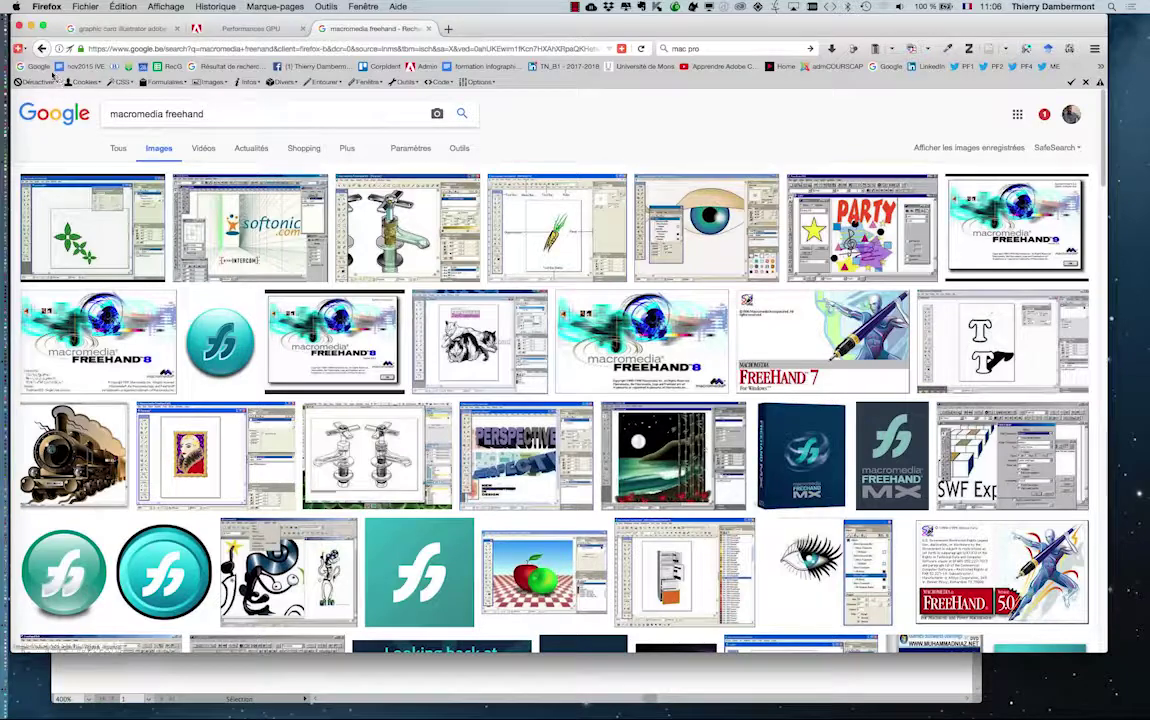
pyautogui.click(118, 149)
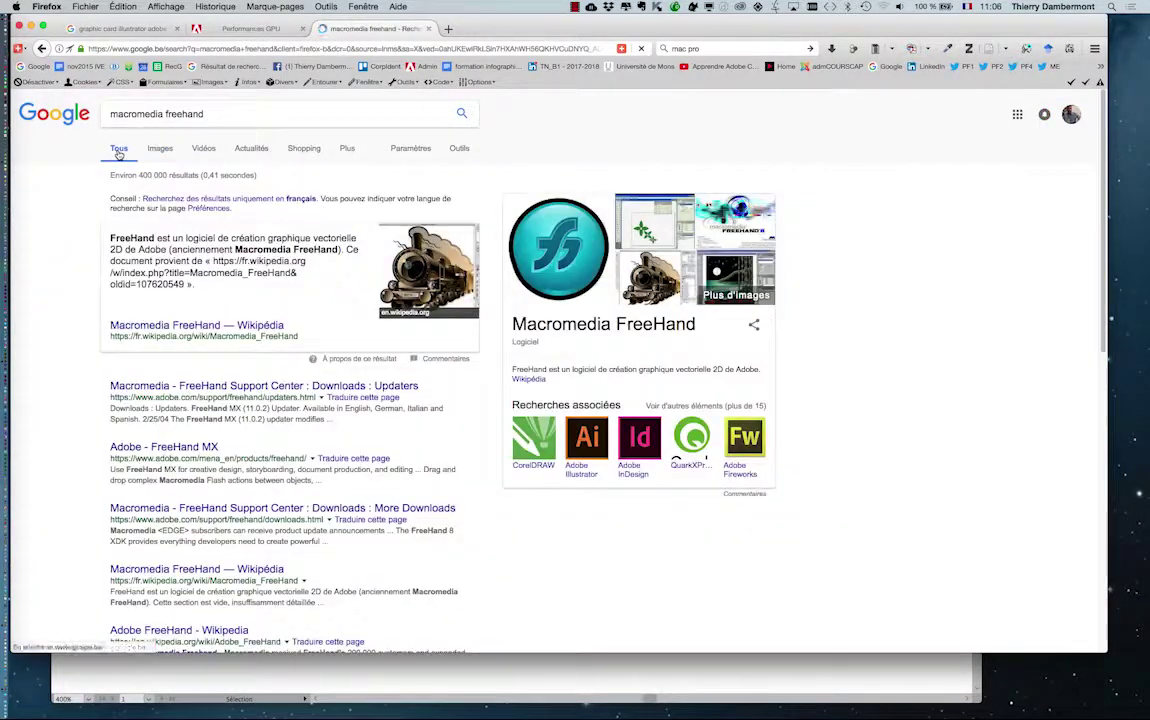
pyautogui.scroll(-3, 933, 467)
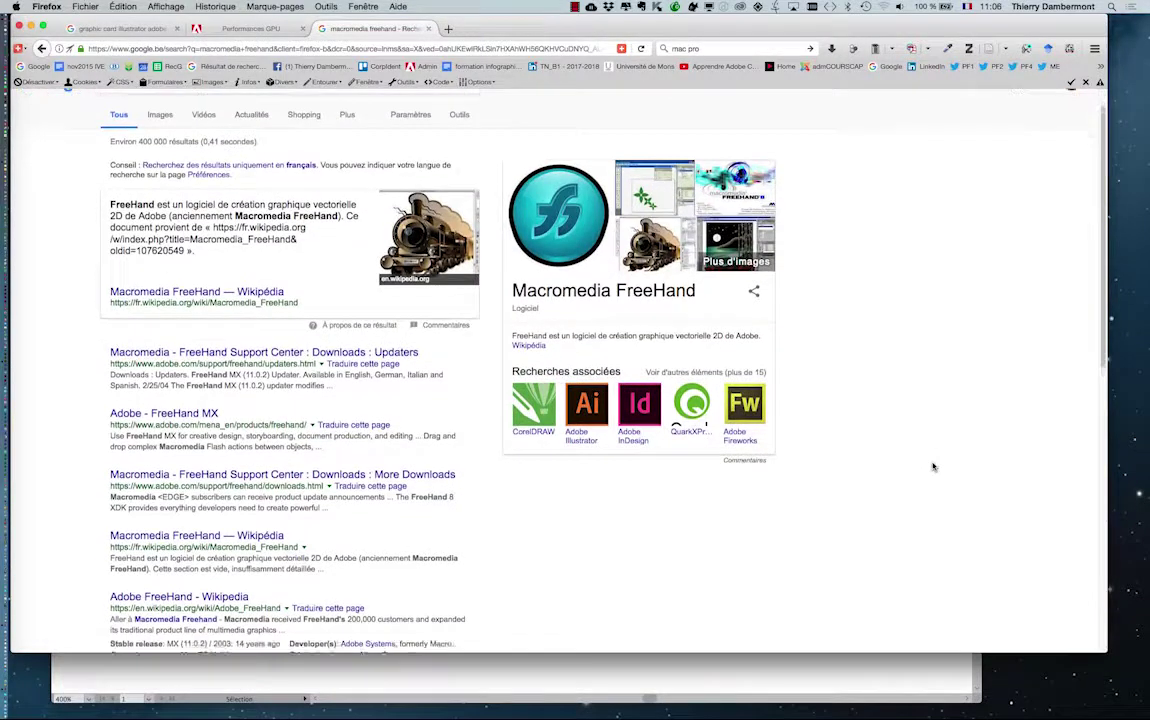
pyautogui.scroll(3, 933, 467)
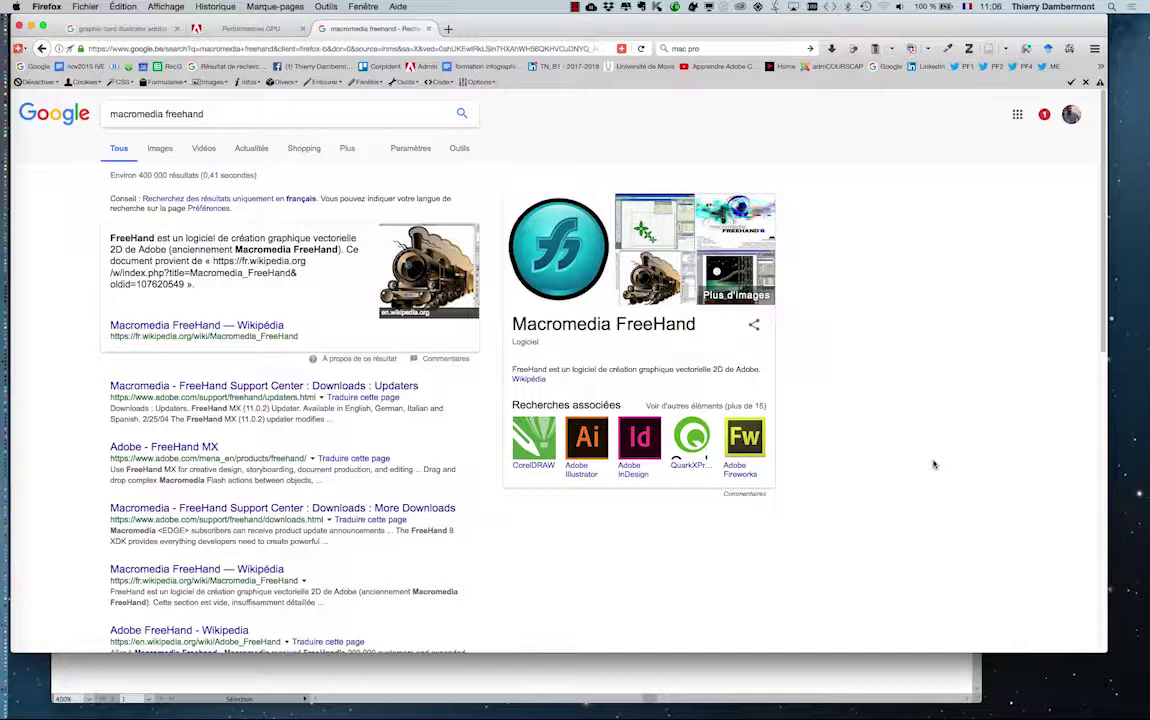
# Step: Close the Firefox pages and zoom Illustrator out to 150%, framing the whole word 'nature'
pyautogui.click(430, 30)
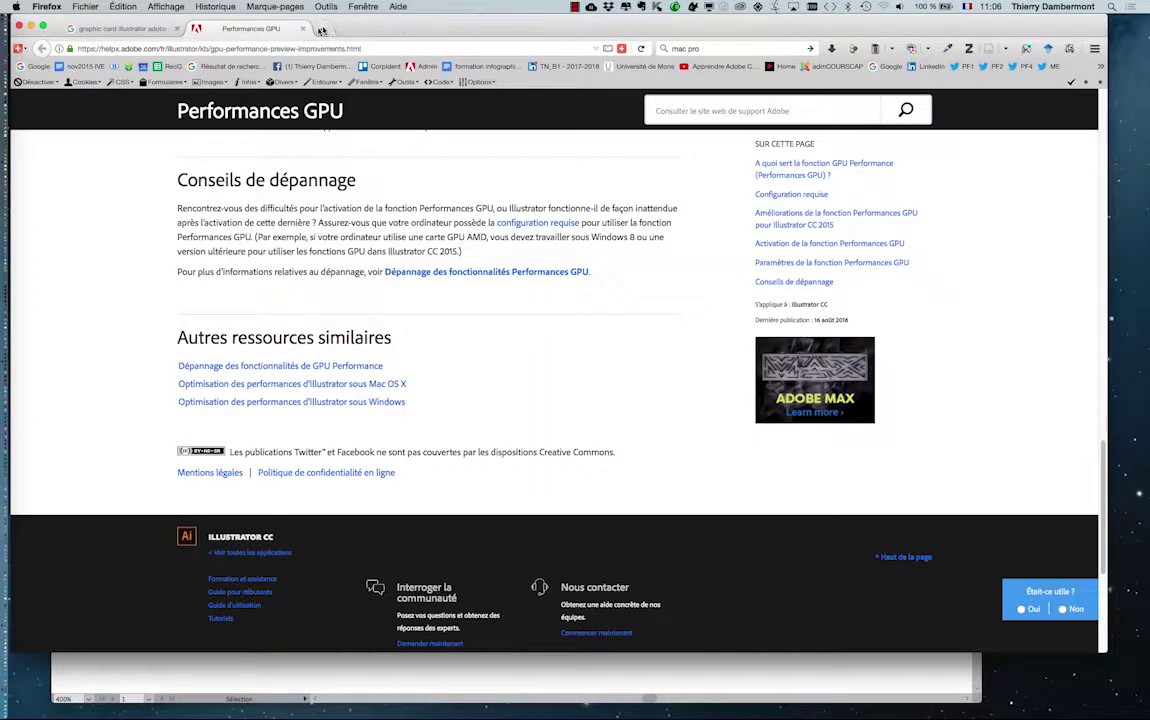
pyautogui.click(303, 30)
pyautogui.click(20, 26)
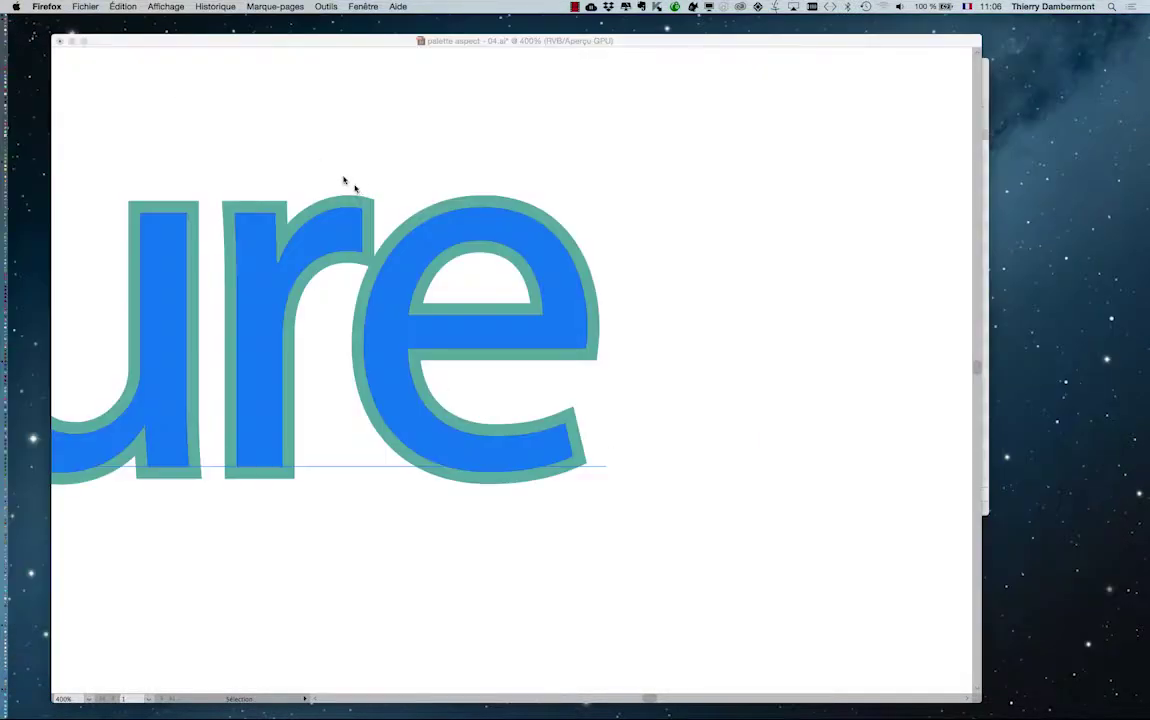
pyautogui.click(336, 42)
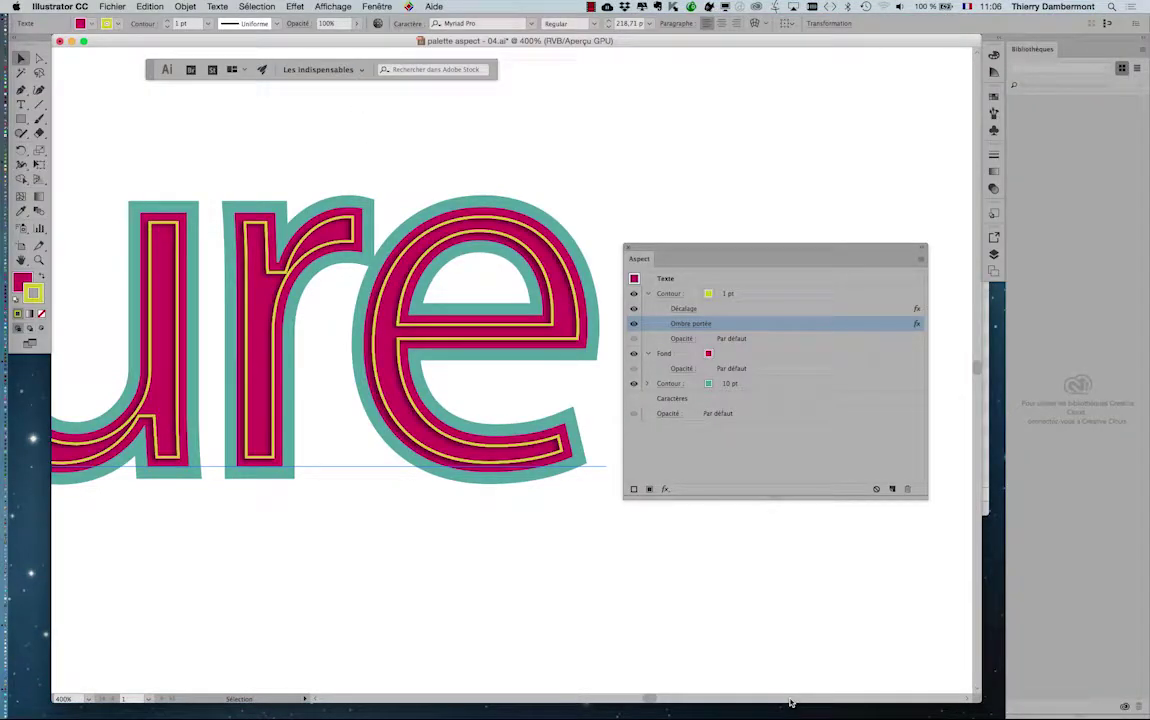
pyautogui.hotkey('ctrl', '-')
pyautogui.hotkey('ctrl', '-')
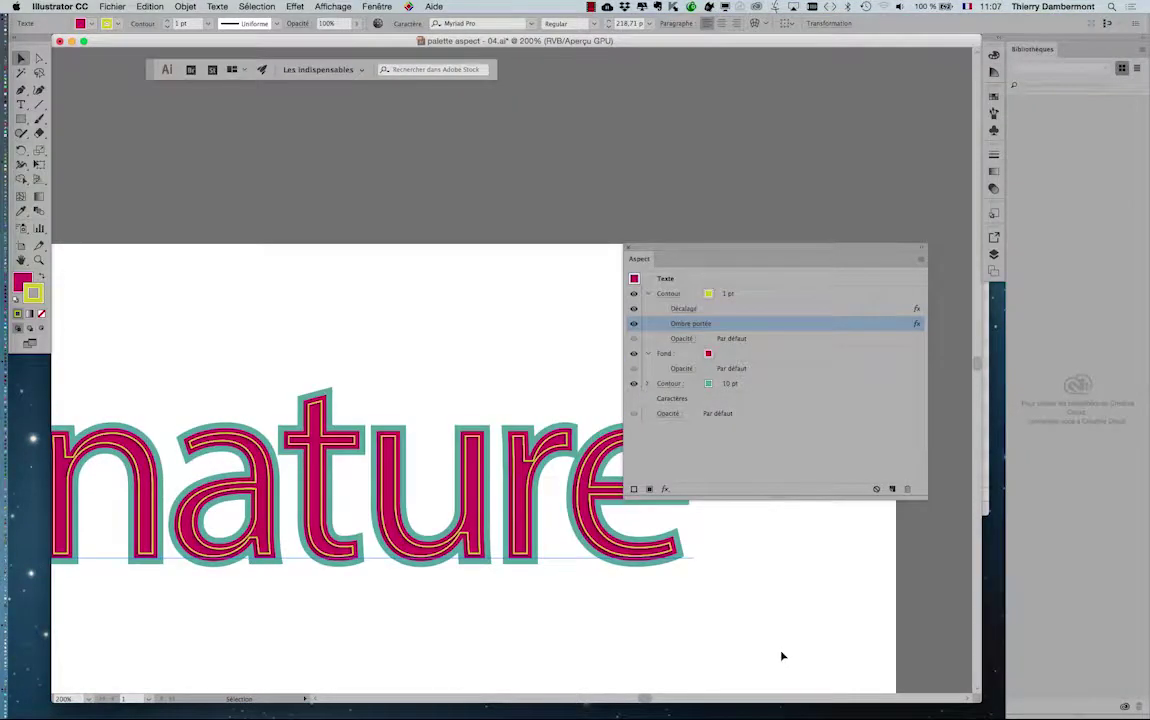
pyautogui.hotkey('ctrl', '-')
pyautogui.moveTo(636, 628); pyautogui.dragTo(577, 395)
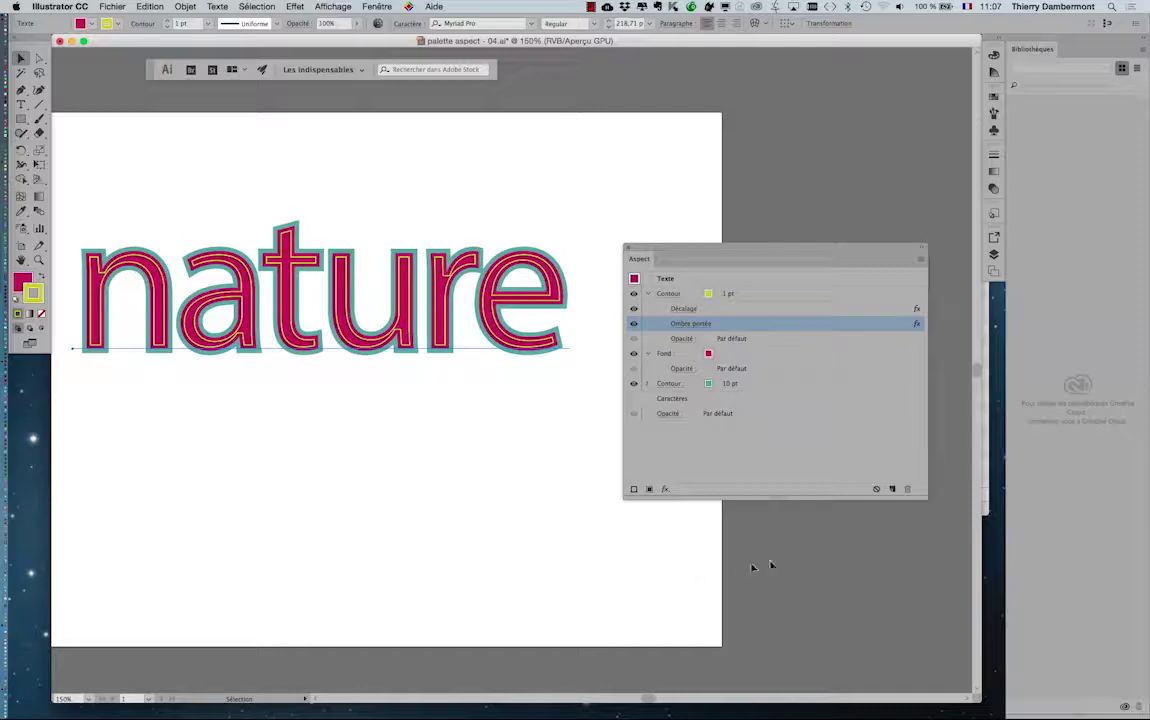
pyautogui.moveTo(3, 627)
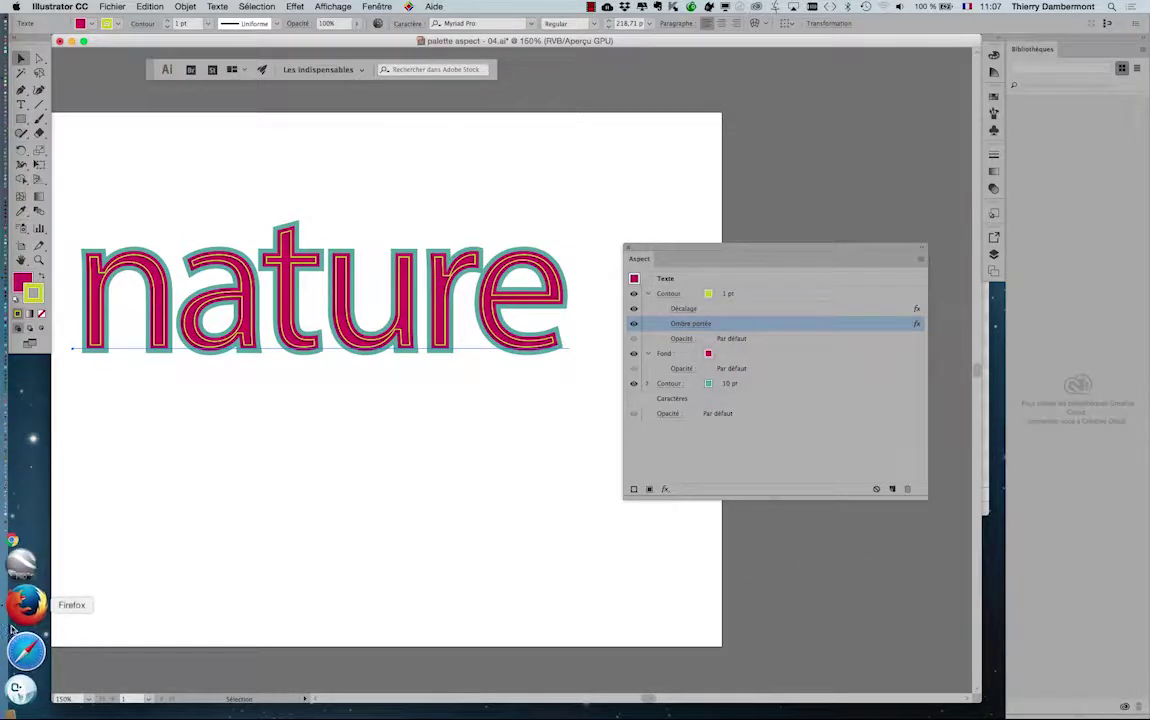
# Step: Bring Firefox forward, enlarge its window, and type 'affinity designer' into the search bar
pyautogui.click(15, 626)
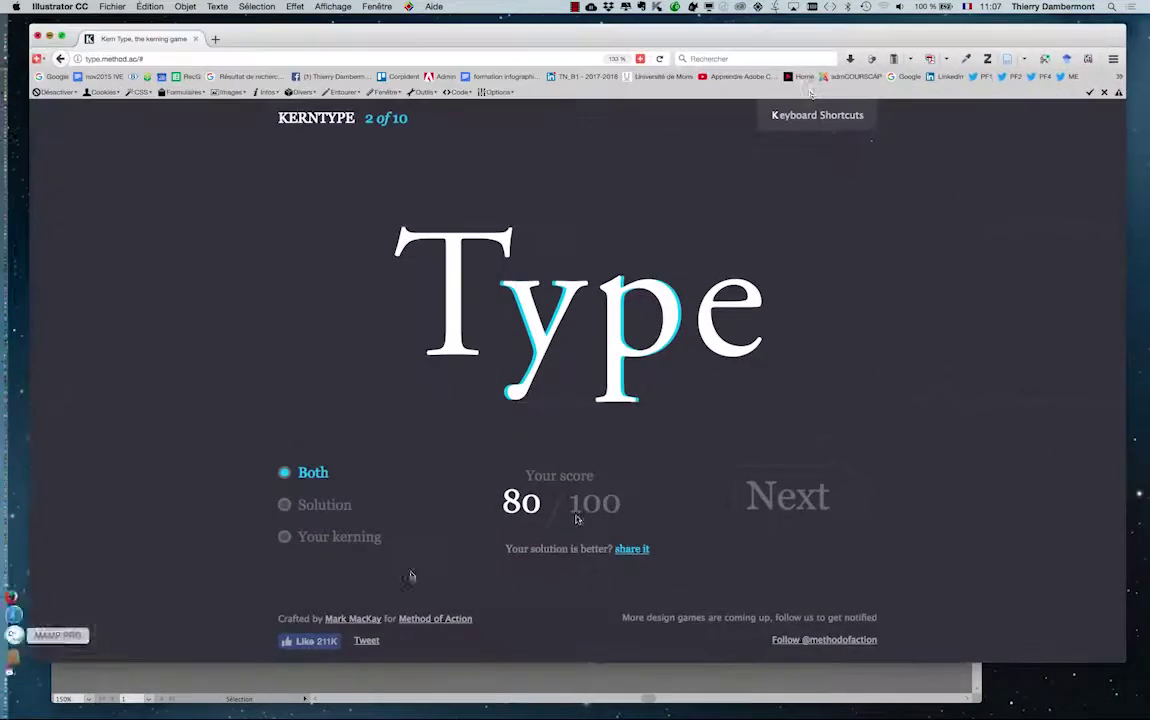
pyautogui.moveTo(262, 37); pyautogui.dragTo(253, 32)
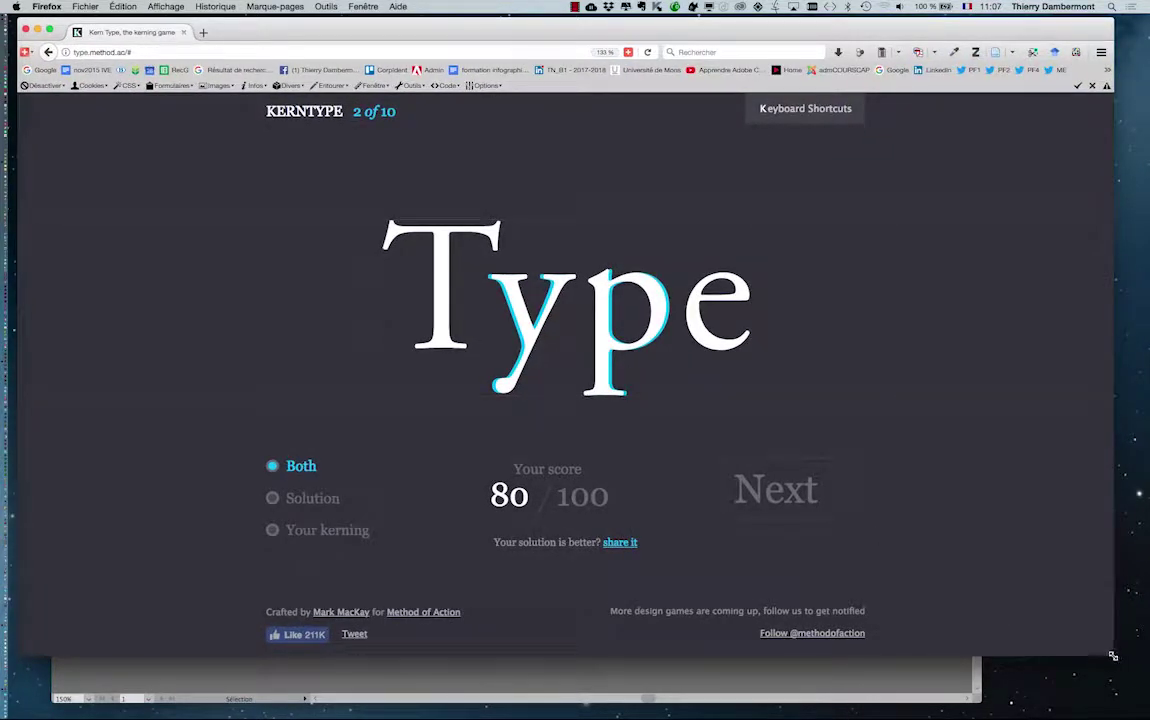
pyautogui.moveTo(1118, 662); pyautogui.dragTo(1134, 692)
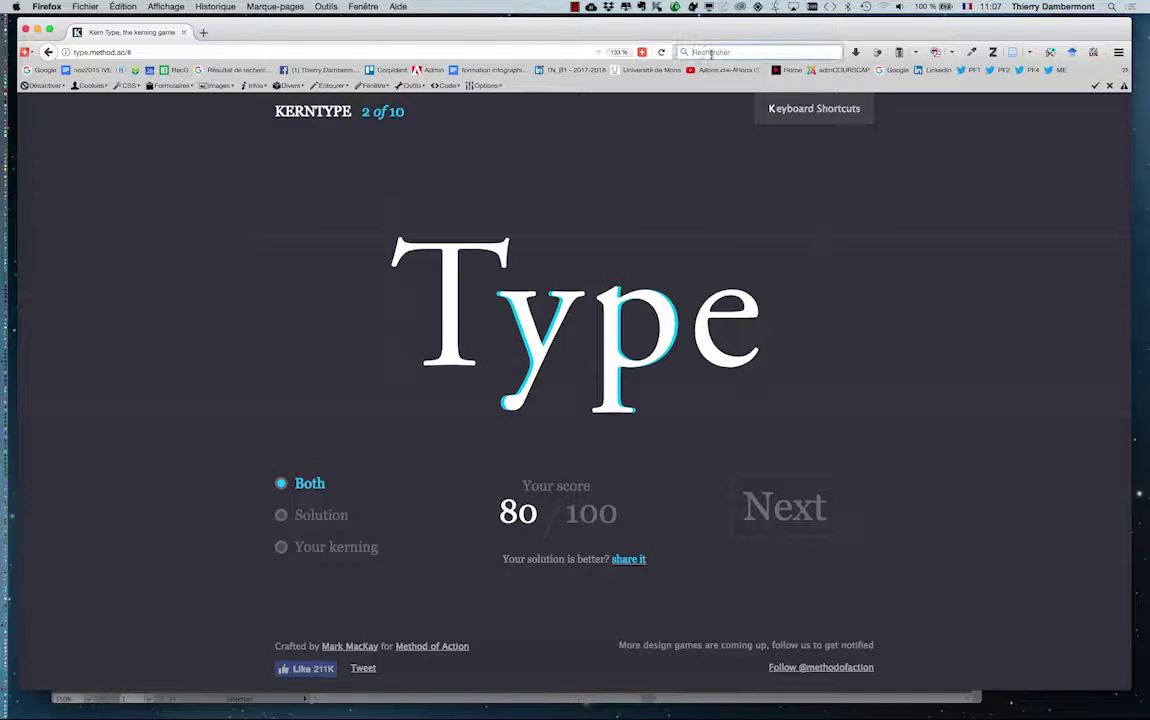
pyautogui.click(710, 53)
pyautogui.write('affinit')
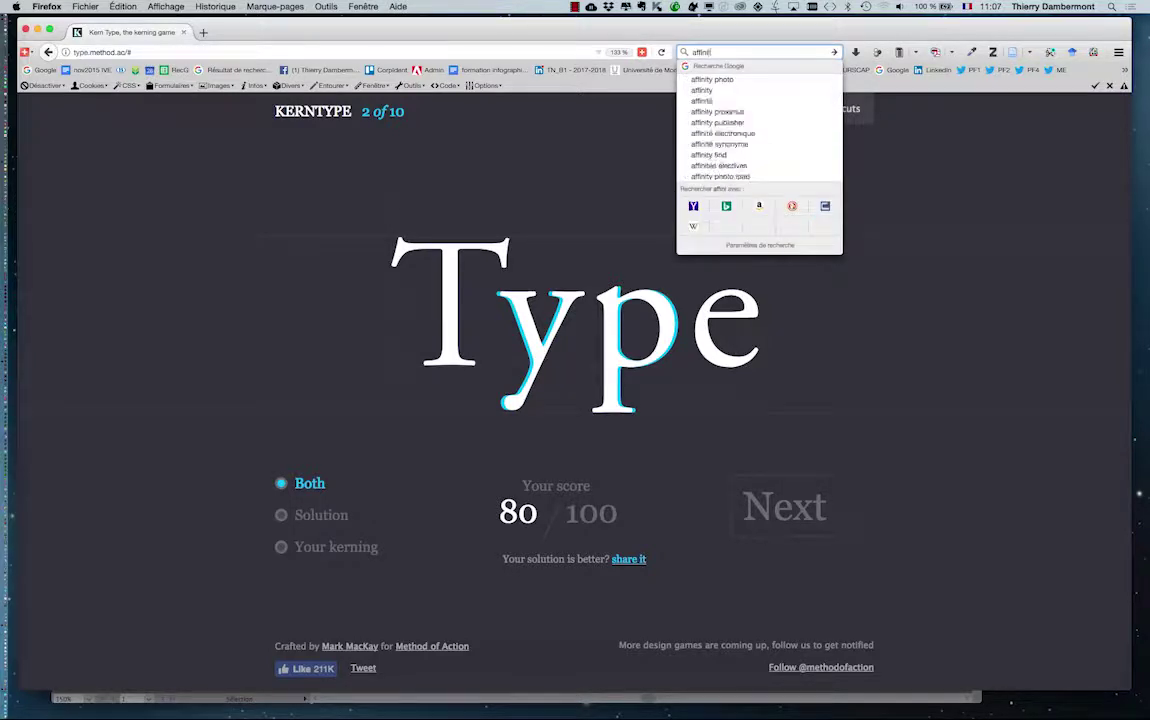
pyautogui.write('y designer')
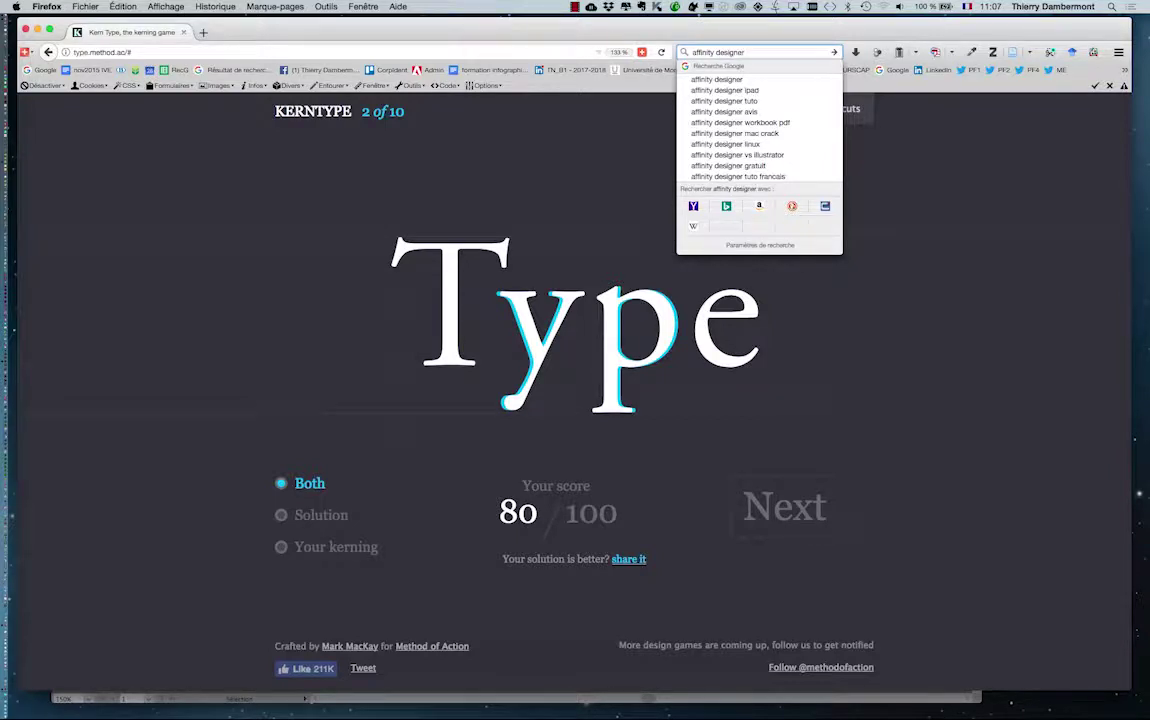
# Step: Run the affinity designer search and browse its enlarged Google Images results
pyautogui.press('Return')
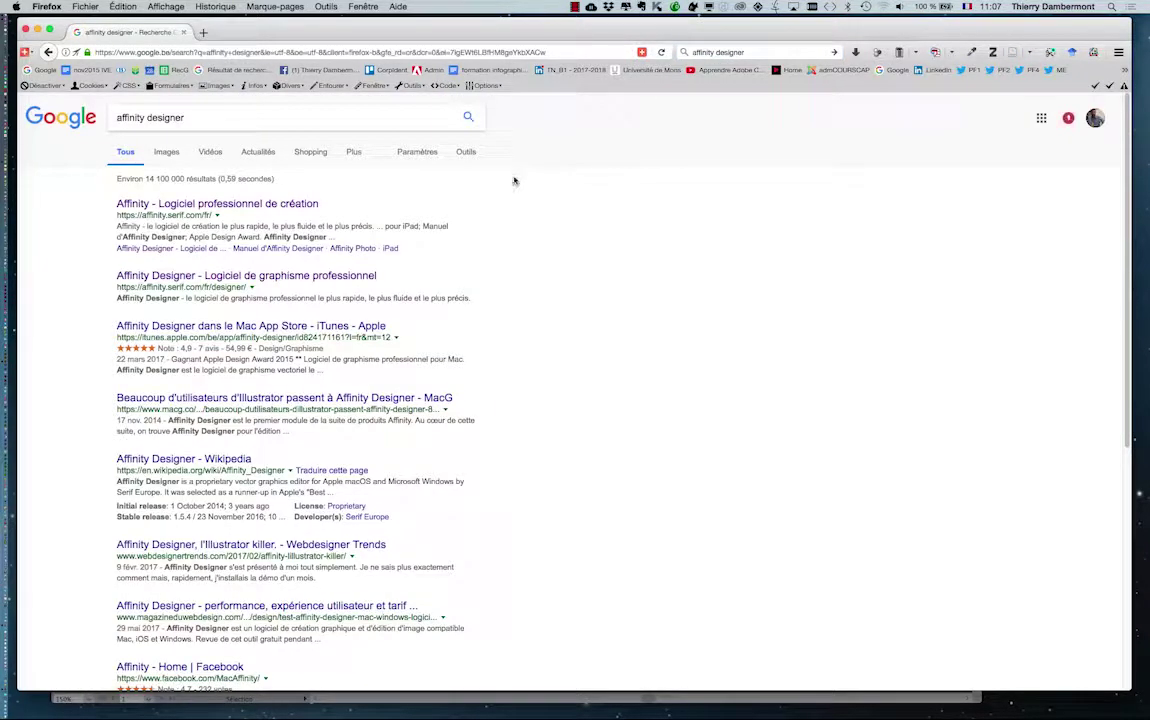
pyautogui.click(165, 152)
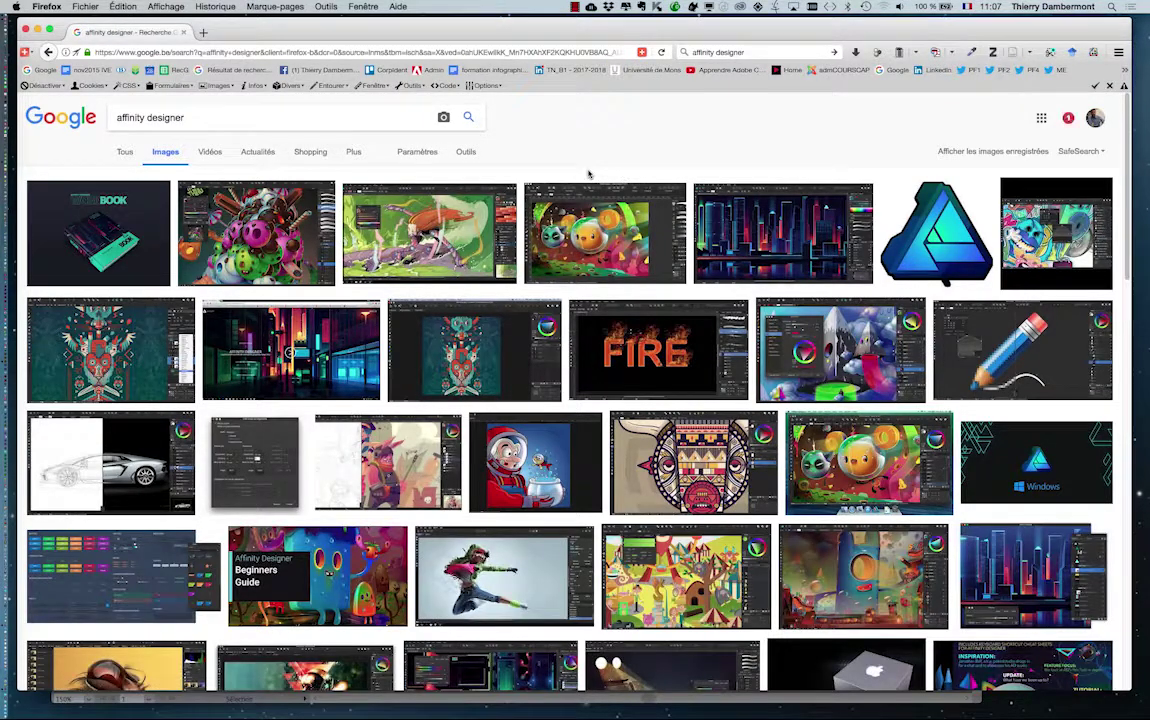
pyautogui.press('super+plus')
pyautogui.press('super+plus')
pyautogui.press('super+plus')
pyautogui.press('super+plus')
pyautogui.press('super+plus')
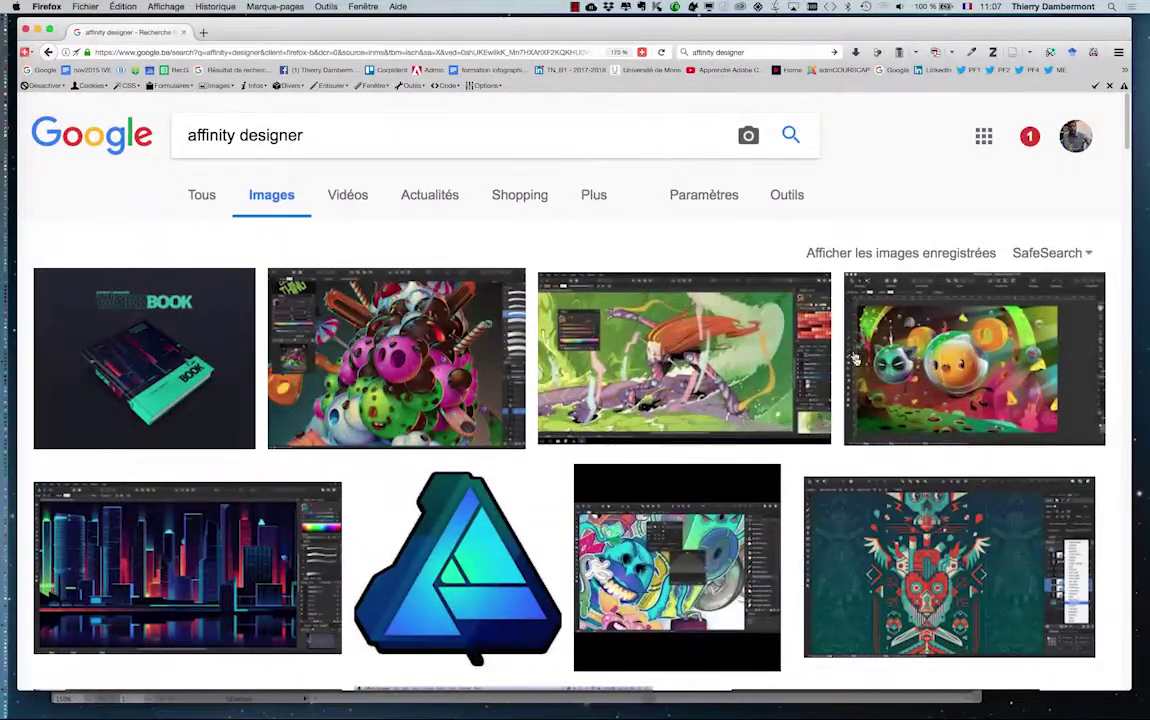
pyautogui.scroll(-1, 862, 392)
pyautogui.scroll(-6, 862, 392)
pyautogui.scroll(-3, 862, 392)
pyautogui.scroll(-2, 862, 392)
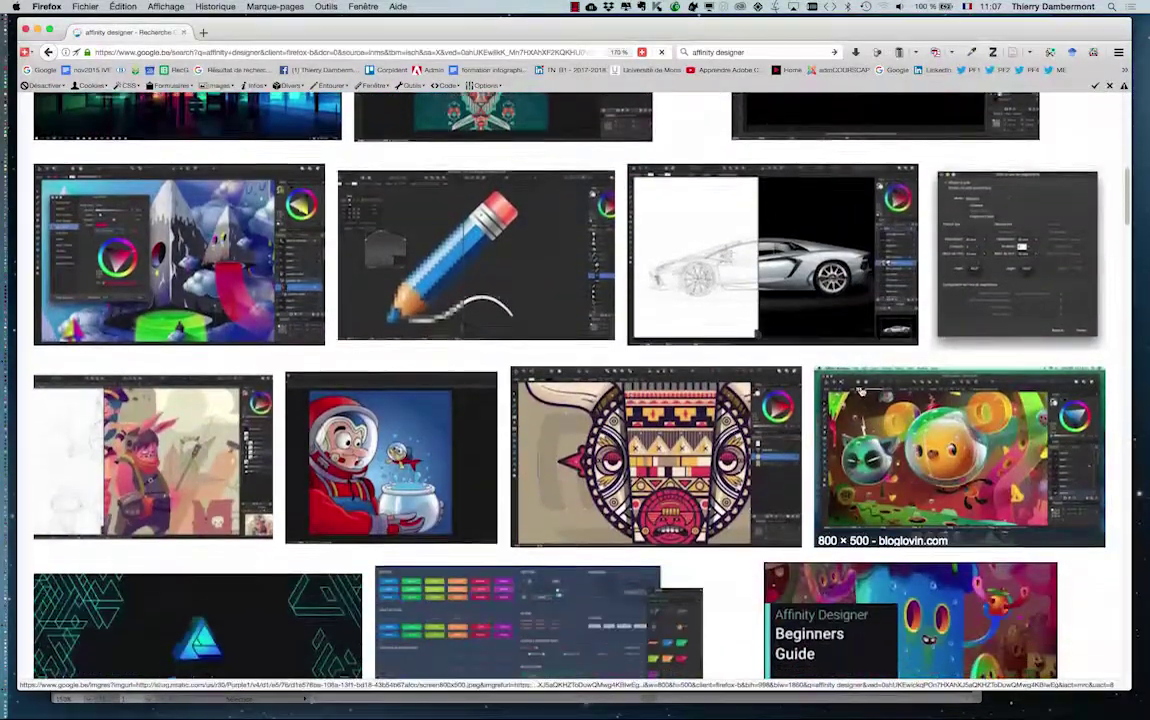
pyautogui.scroll(-1, 862, 392)
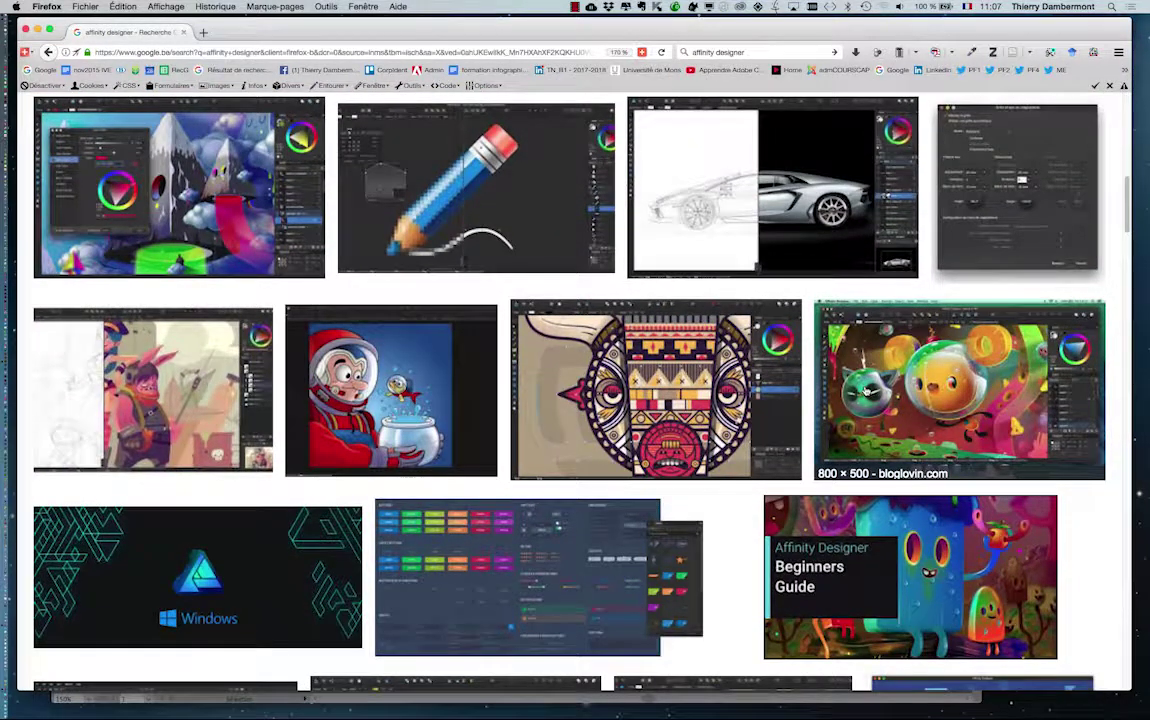
# Step: In a new tab, search 'affinity photo' and scroll through its image results
pyautogui.click(203, 32)
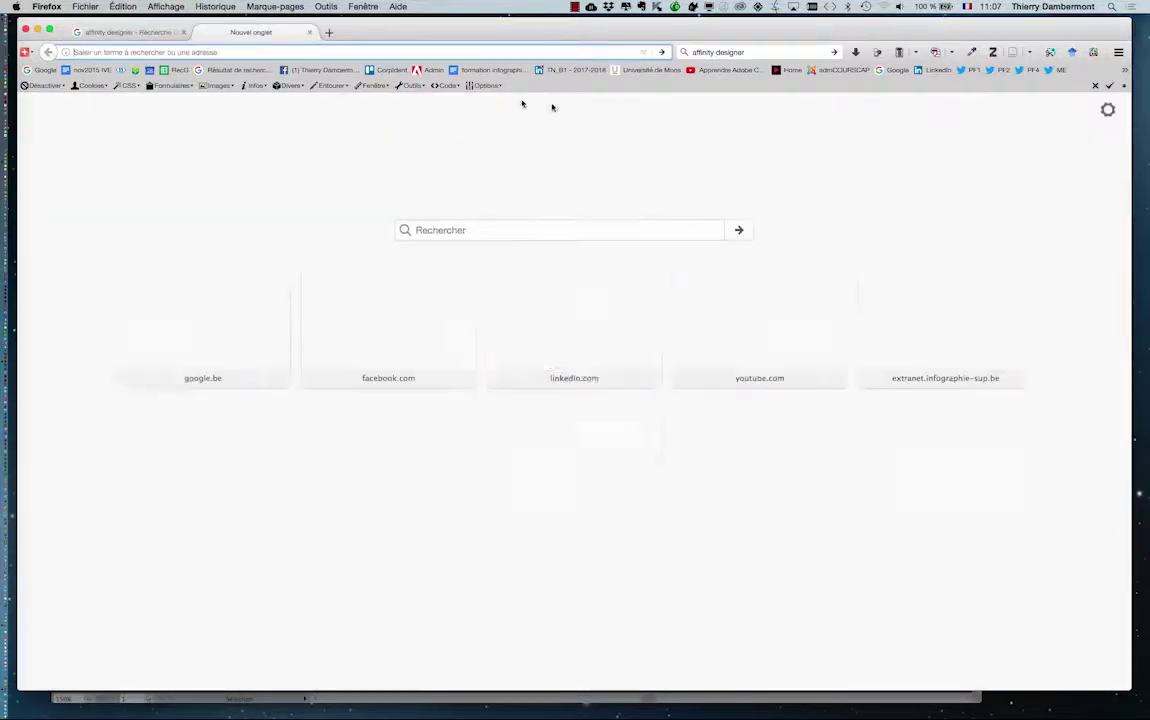
pyautogui.doubleClick(716, 52)
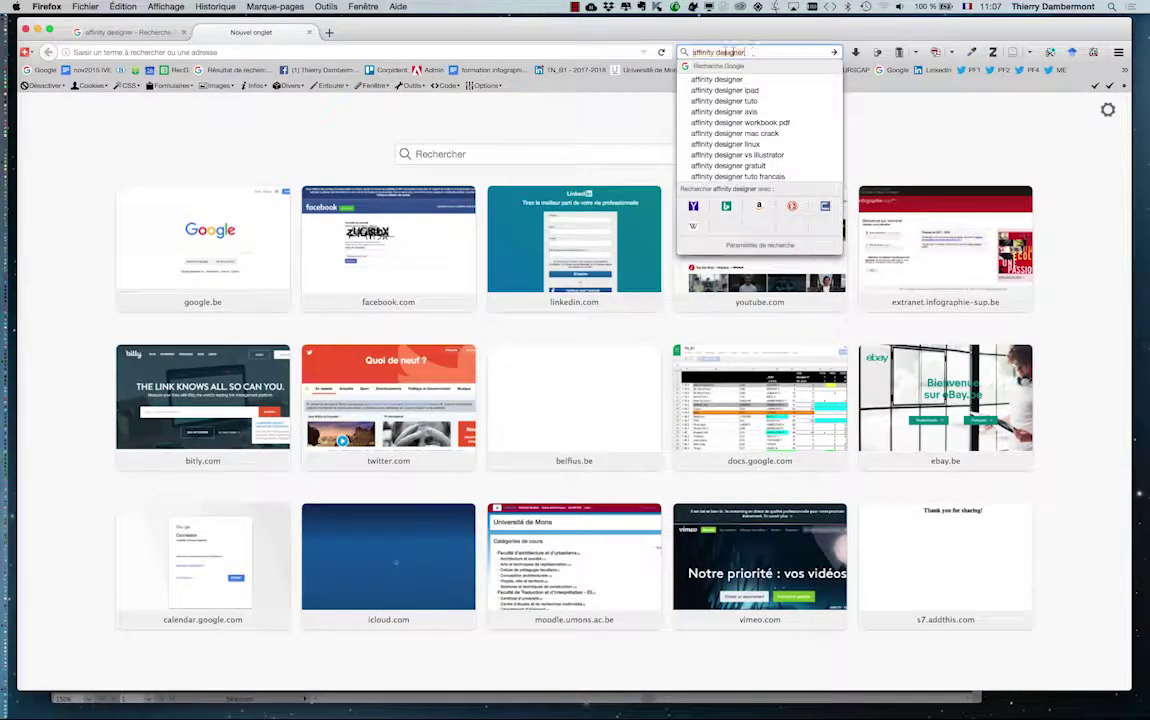
pyautogui.write('photo')
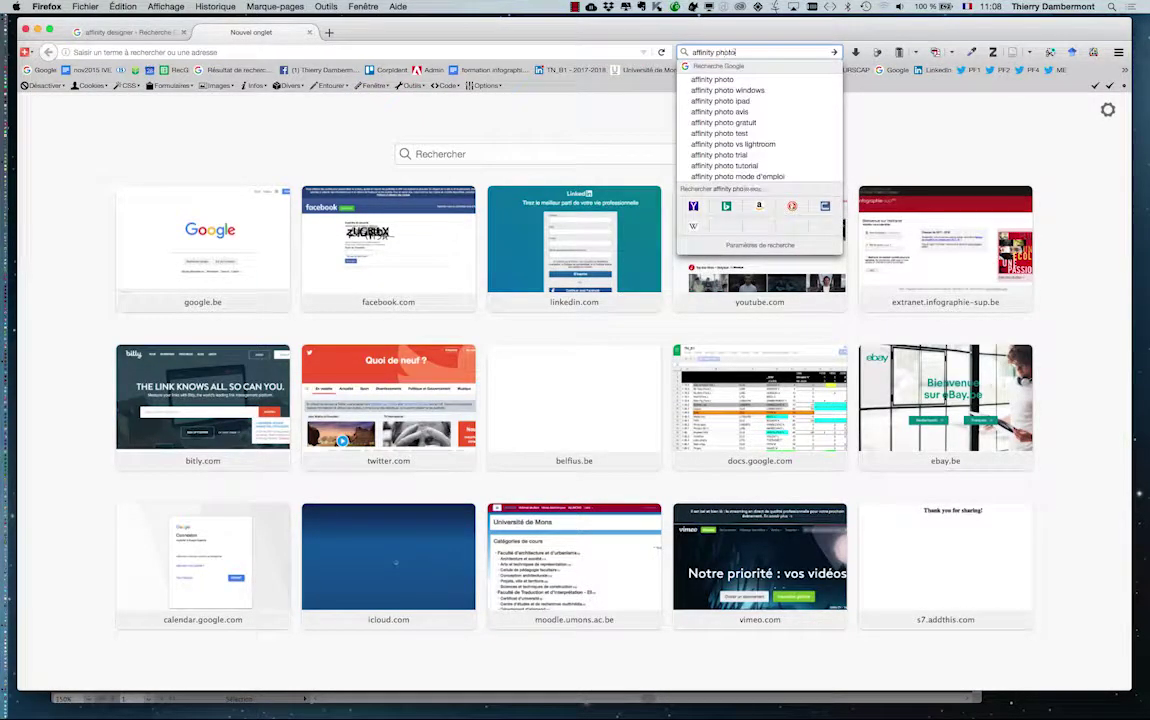
pyautogui.press('Return')
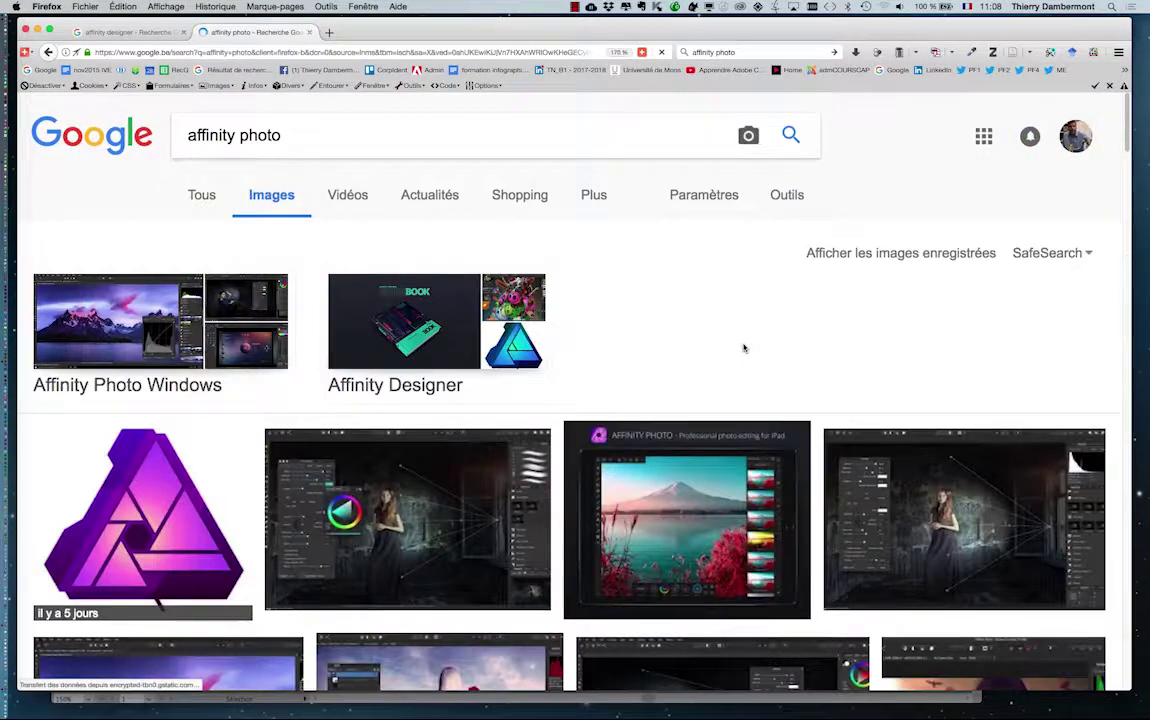
pyautogui.scroll(-5, 744, 350)
pyautogui.scroll(-2, 744, 377)
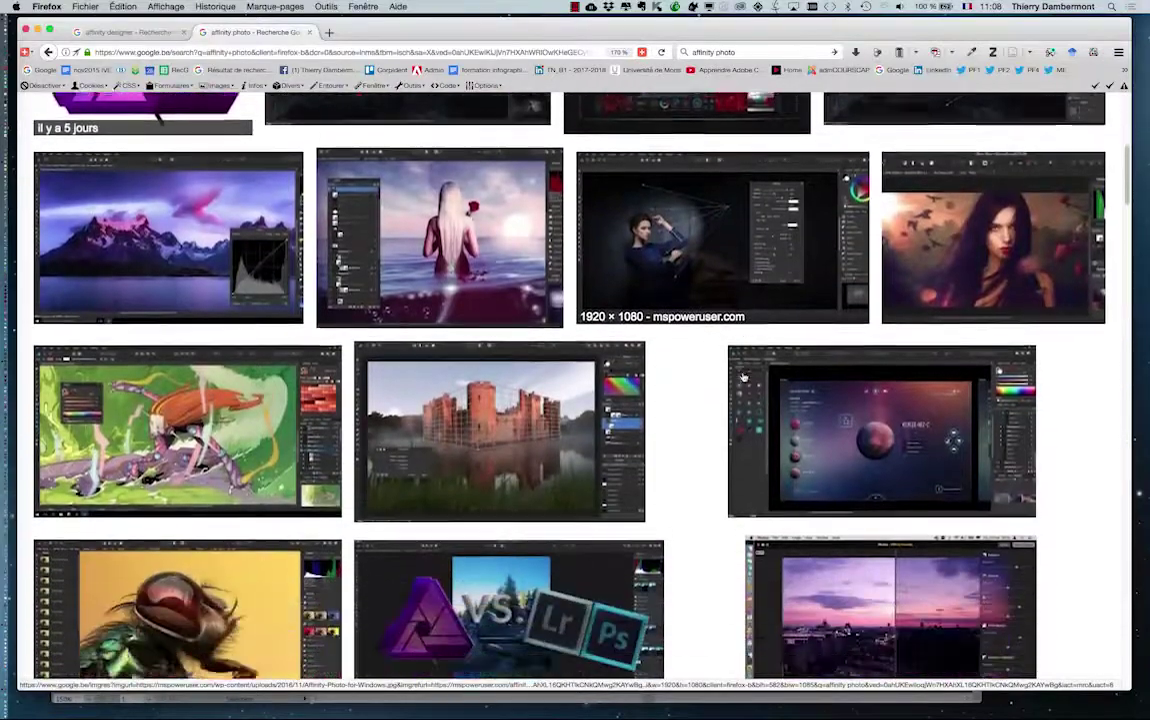
pyautogui.scroll(-2, 744, 377)
pyautogui.scroll(-2, 743, 377)
pyautogui.scroll(-2, 743, 377)
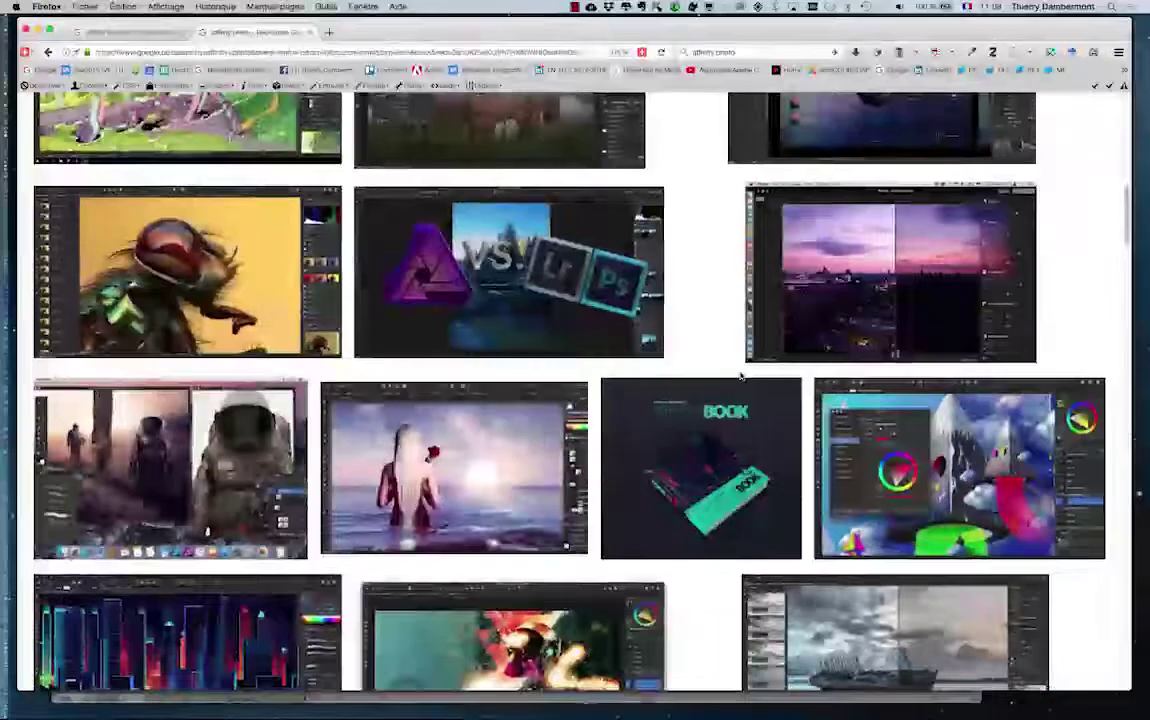
pyautogui.scroll(-1, 735, 378)
pyautogui.scroll(-1, 733, 378)
pyautogui.scroll(-1, 733, 378)
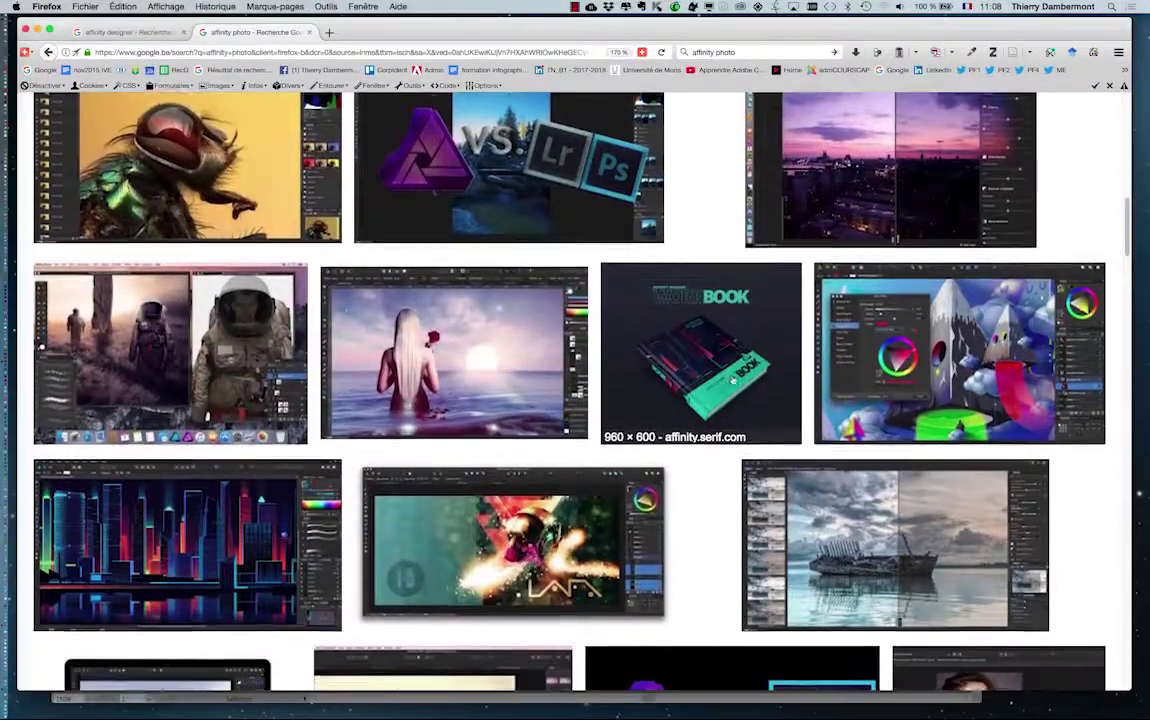
pyautogui.scroll(-2, 732, 378)
pyautogui.scroll(-1, 731, 379)
pyautogui.scroll(-1, 731, 379)
pyautogui.scroll(-3, 731, 380)
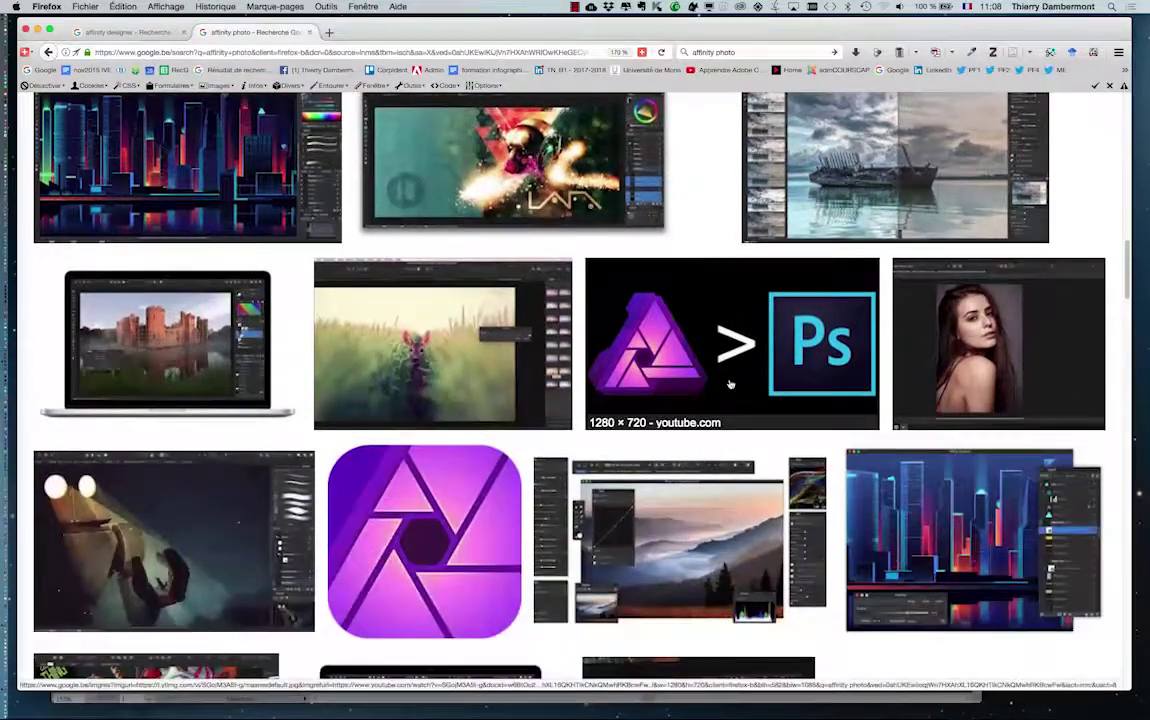
pyautogui.scroll(-1, 731, 381)
pyautogui.scroll(-4, 730, 384)
pyautogui.scroll(-1, 730, 384)
pyautogui.scroll(-3, 730, 384)
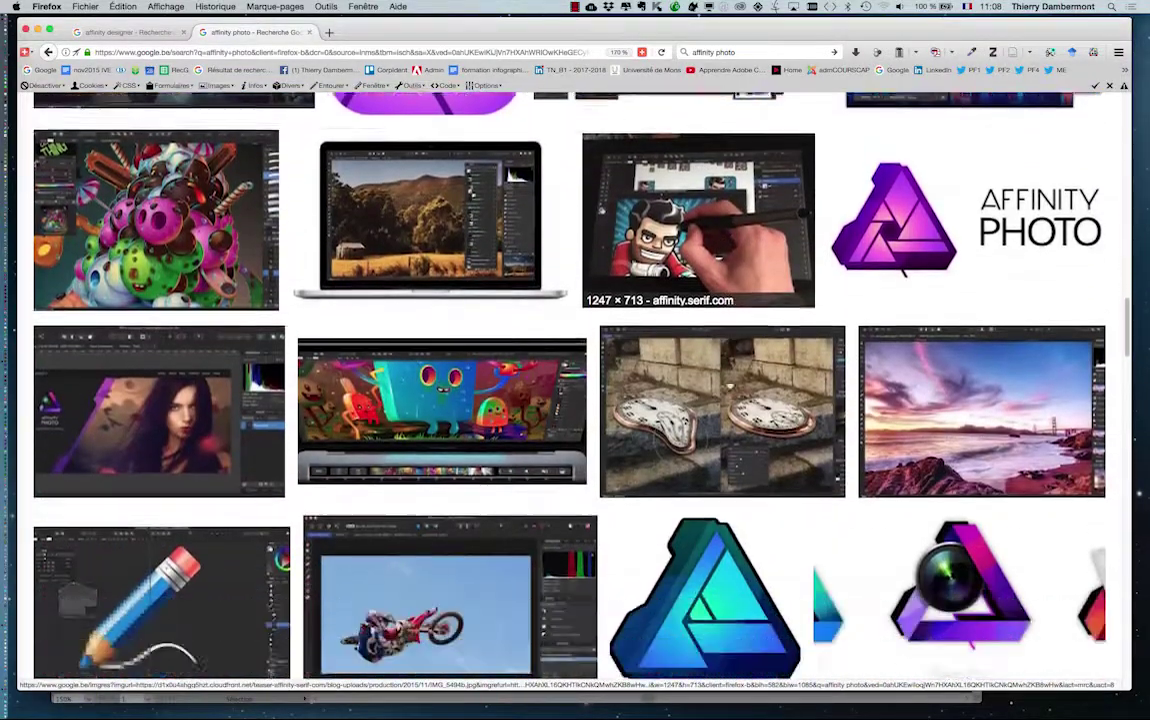
pyautogui.scroll(-1, 730, 384)
pyautogui.scroll(10, 729, 385)
pyautogui.scroll(10, 729, 385)
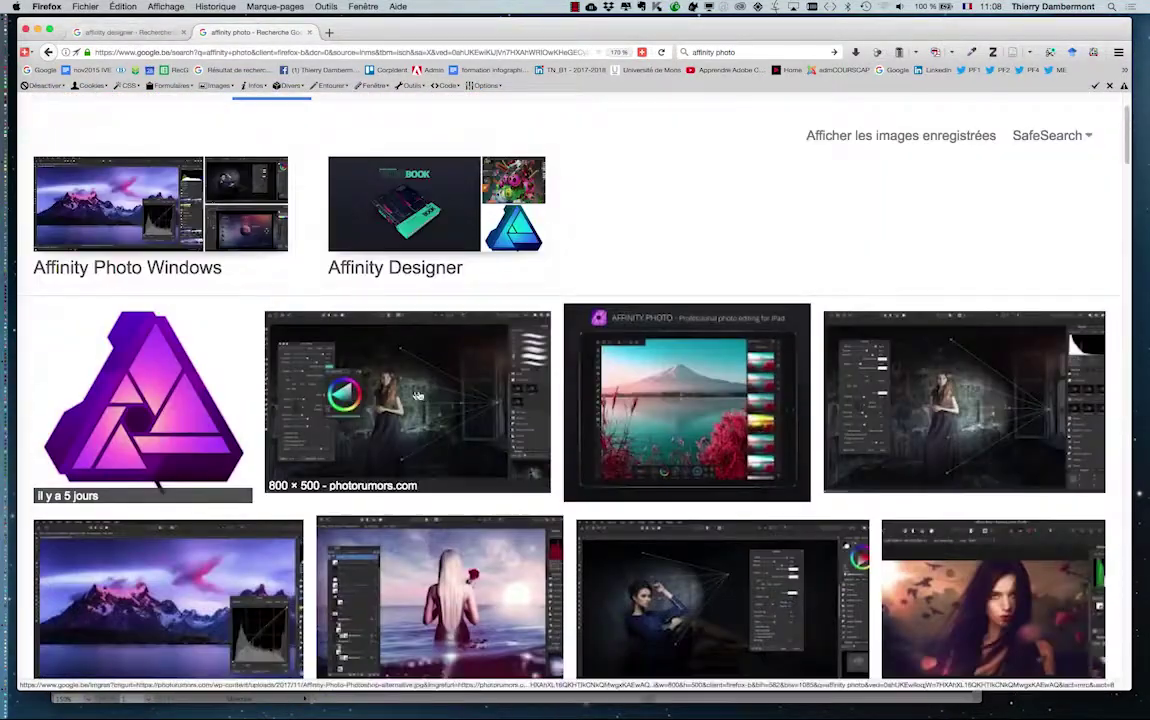
pyautogui.scroll(-5, 423, 397)
pyautogui.scroll(-7, 423, 397)
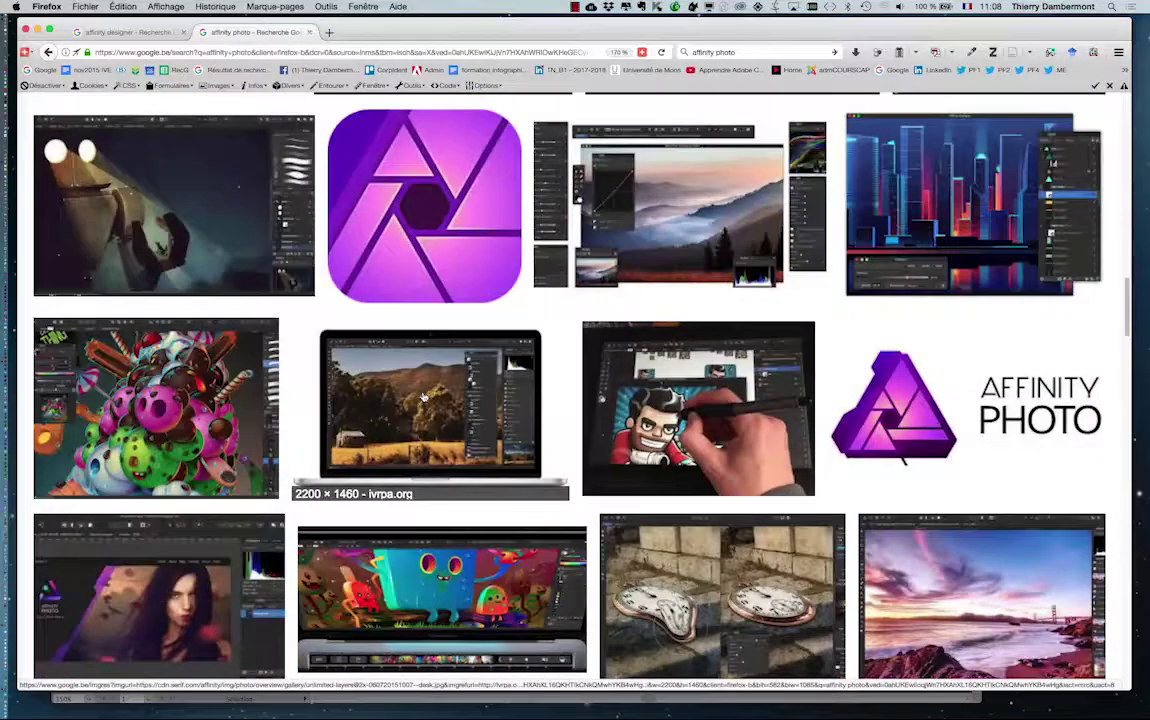
# Step: Flip between the two tabs, ending on the affinity designer images
pyautogui.hotkey('ctrl', 'shift', 'Tab')
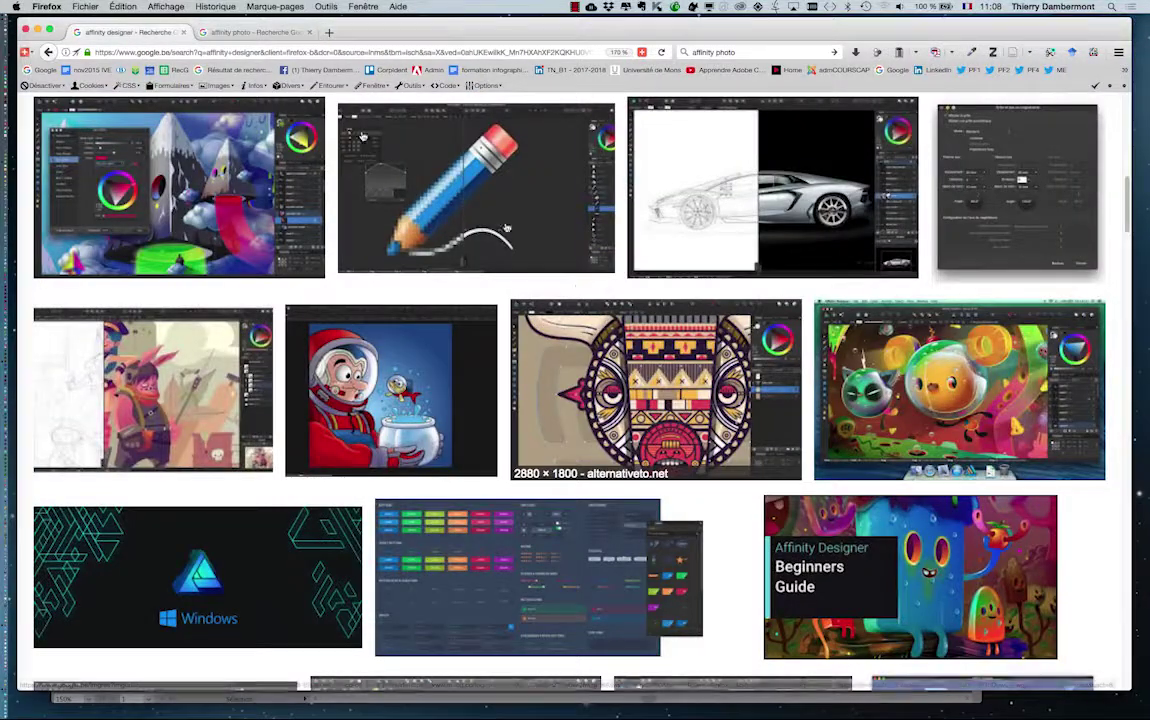
pyautogui.click(252, 33)
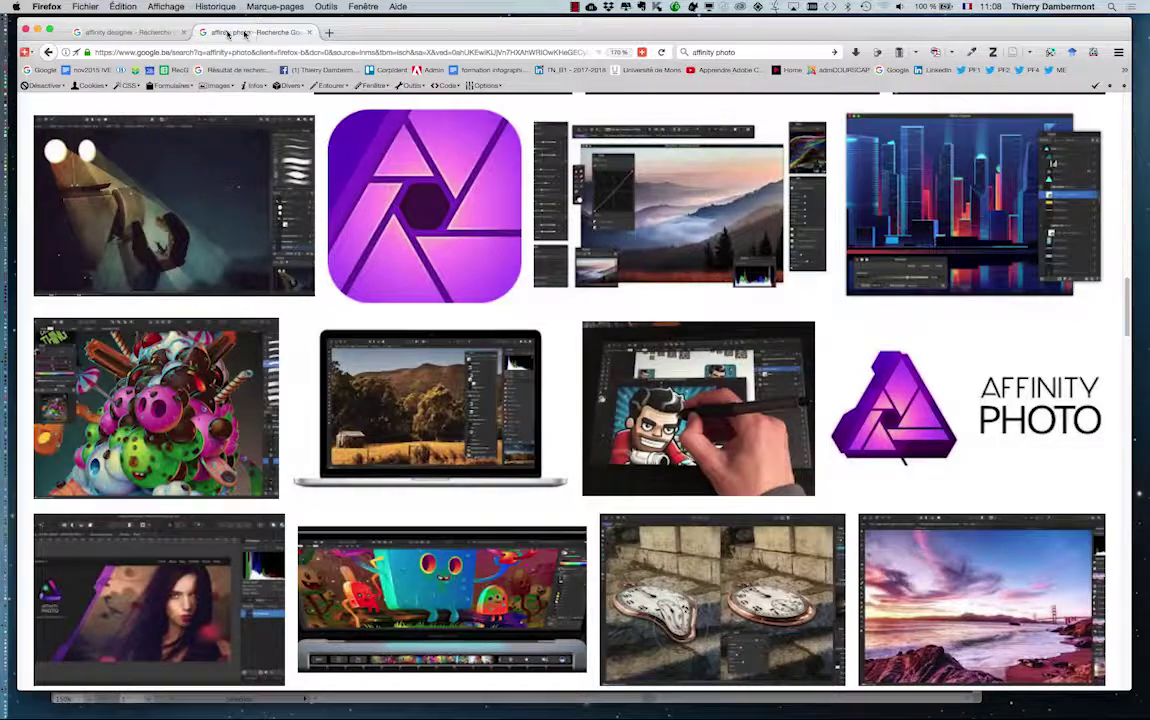
pyautogui.click(145, 33)
pyautogui.click(228, 33)
pyautogui.click(150, 33)
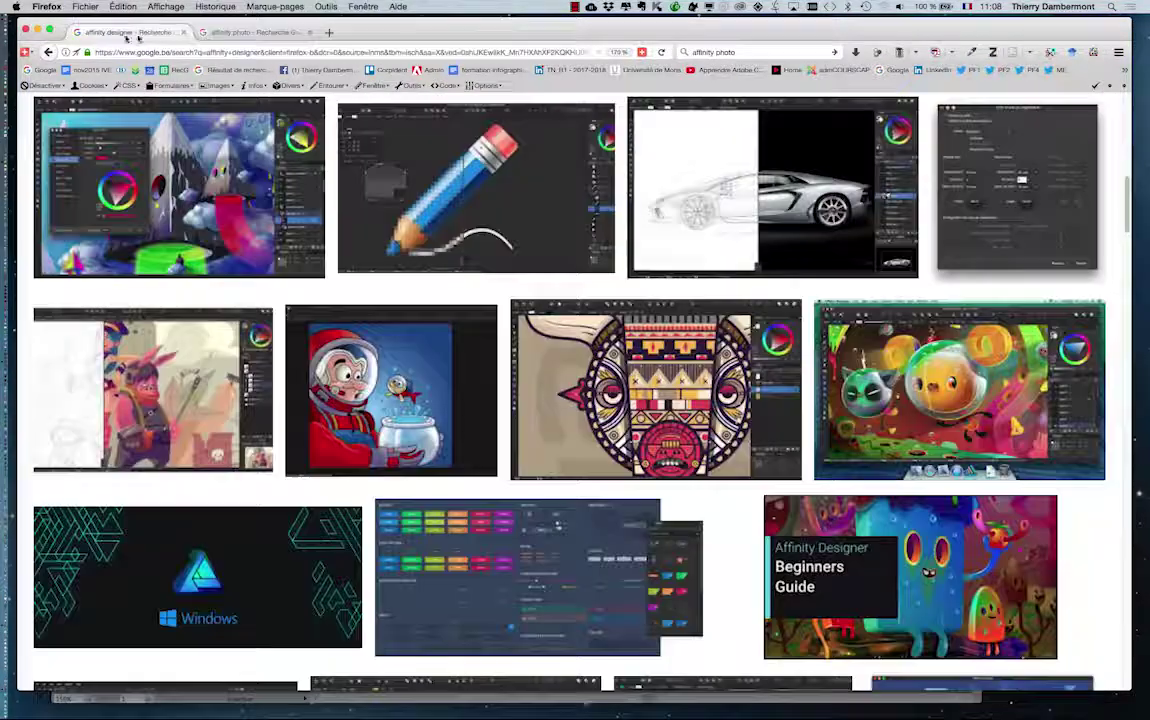
pyautogui.scroll(5, 428, 278)
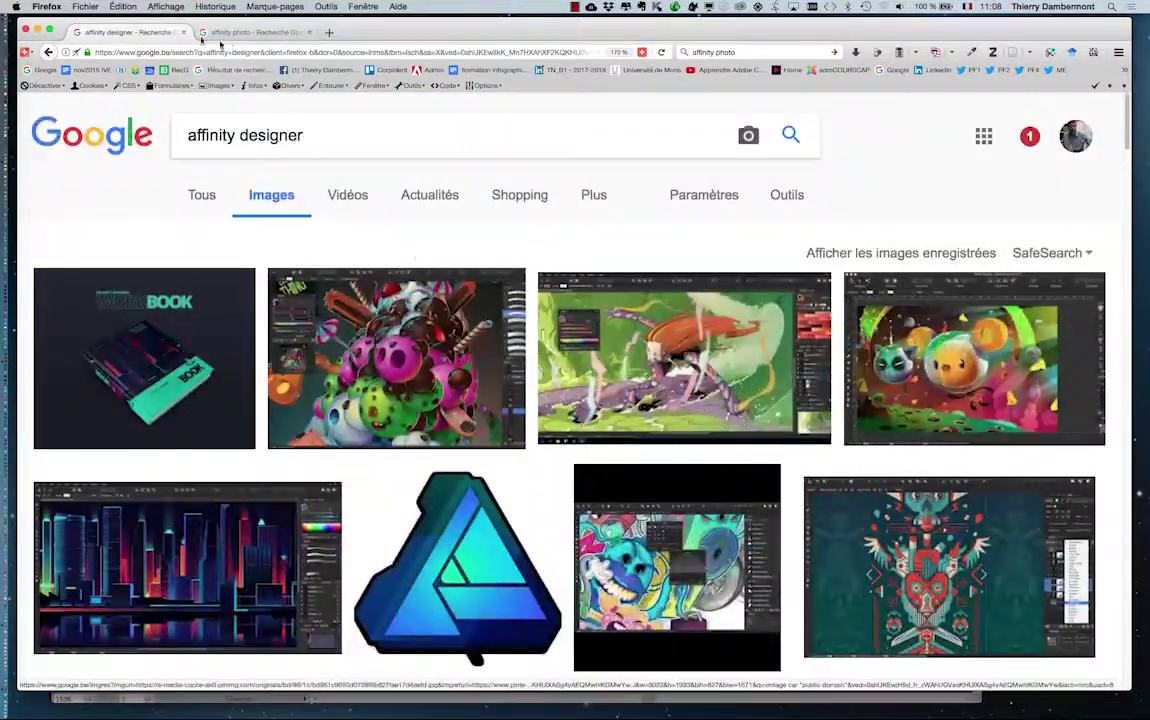
# Step: Close the search window, open a new Firefox window at Google, and reset zoom to 100%
pyautogui.click(26, 31)
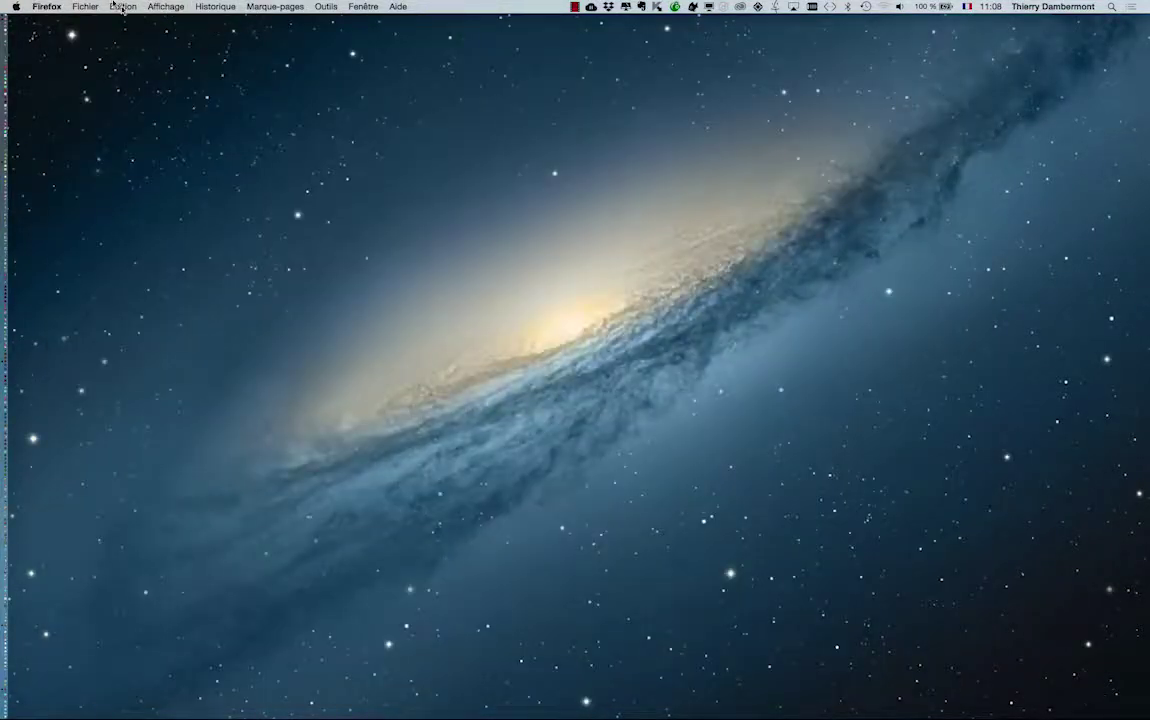
pyautogui.click(85, 6)
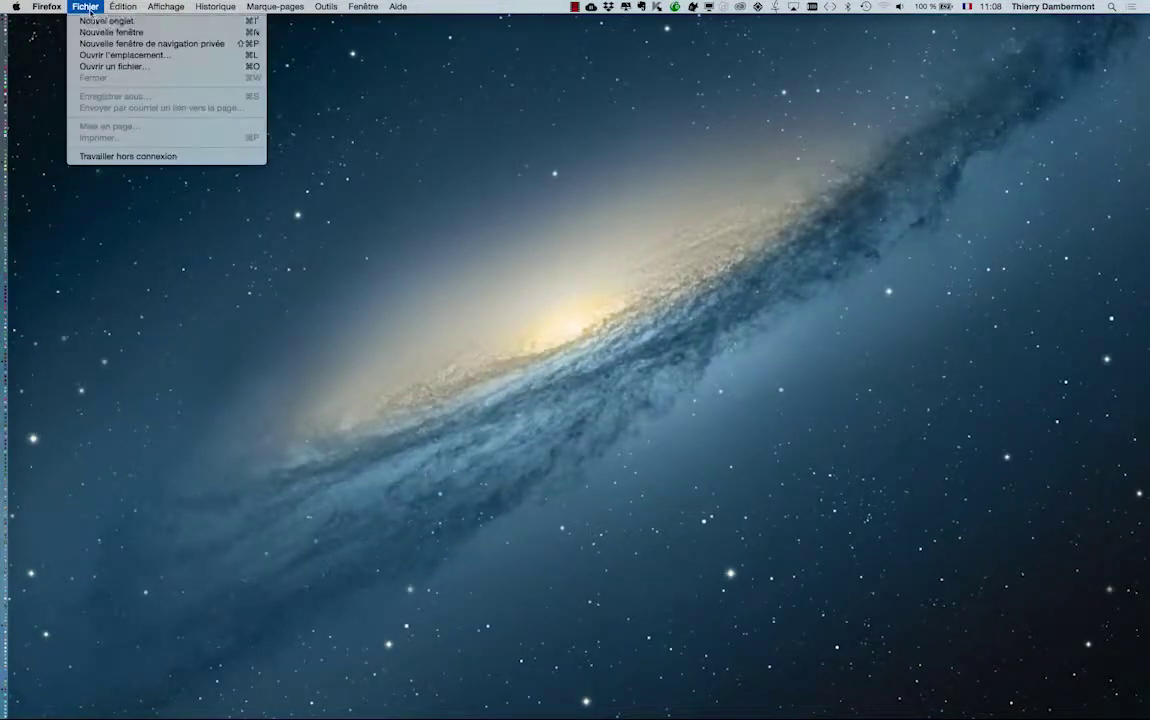
pyautogui.click(100, 34)
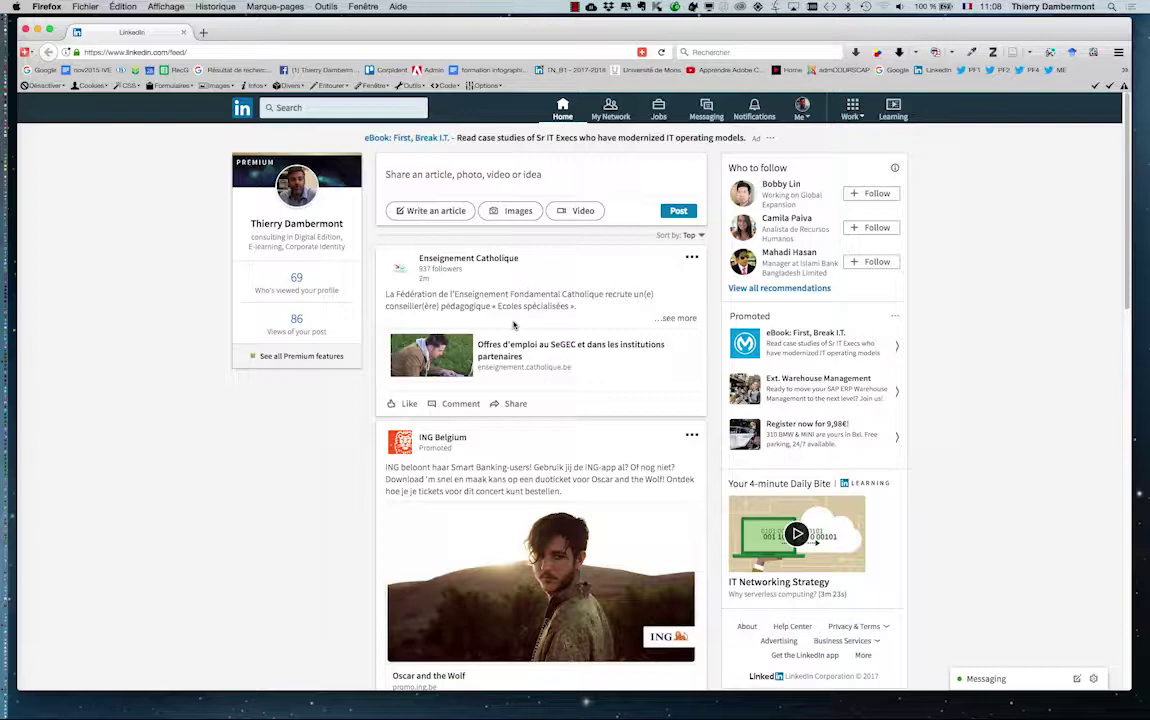
pyautogui.click(895, 70)
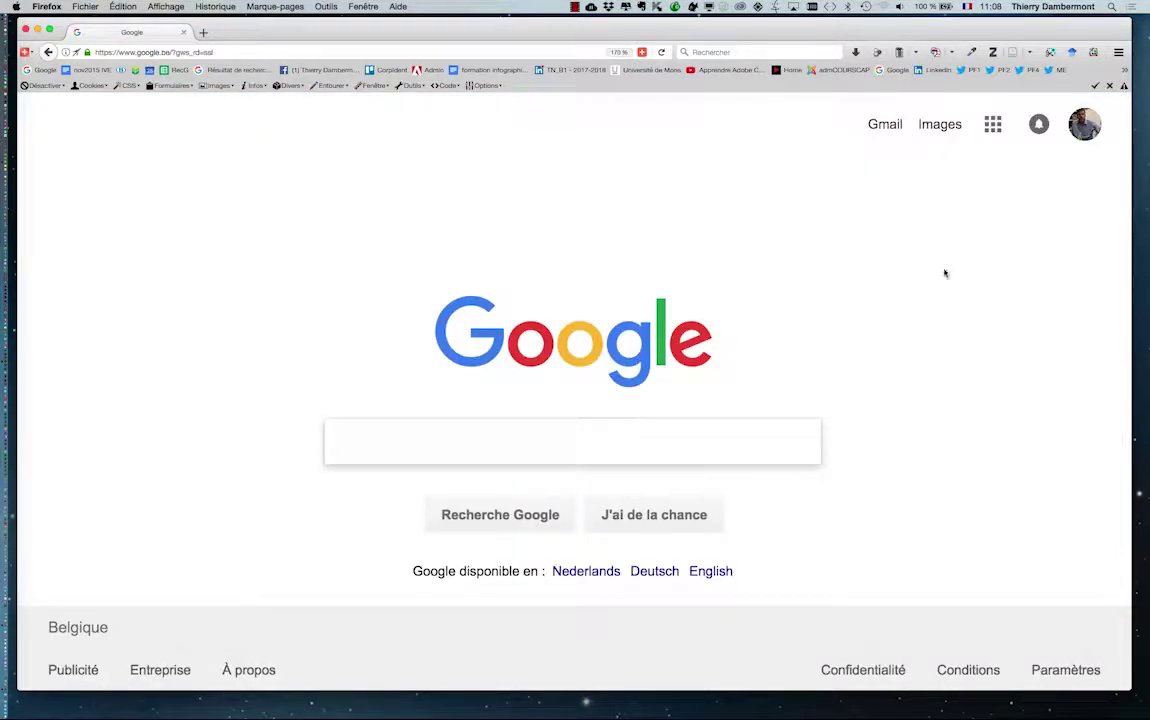
pyautogui.click(624, 52)
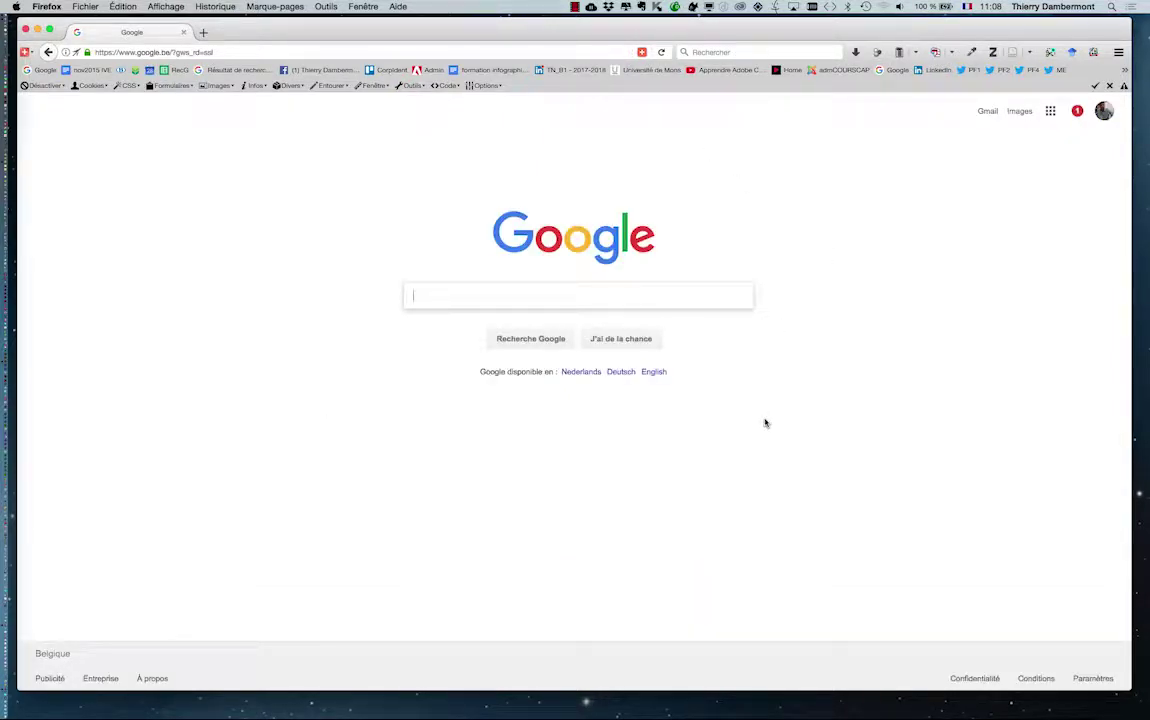
# Step: Search Google for 'inkscape' and browse its Images results
pyautogui.write('ink')
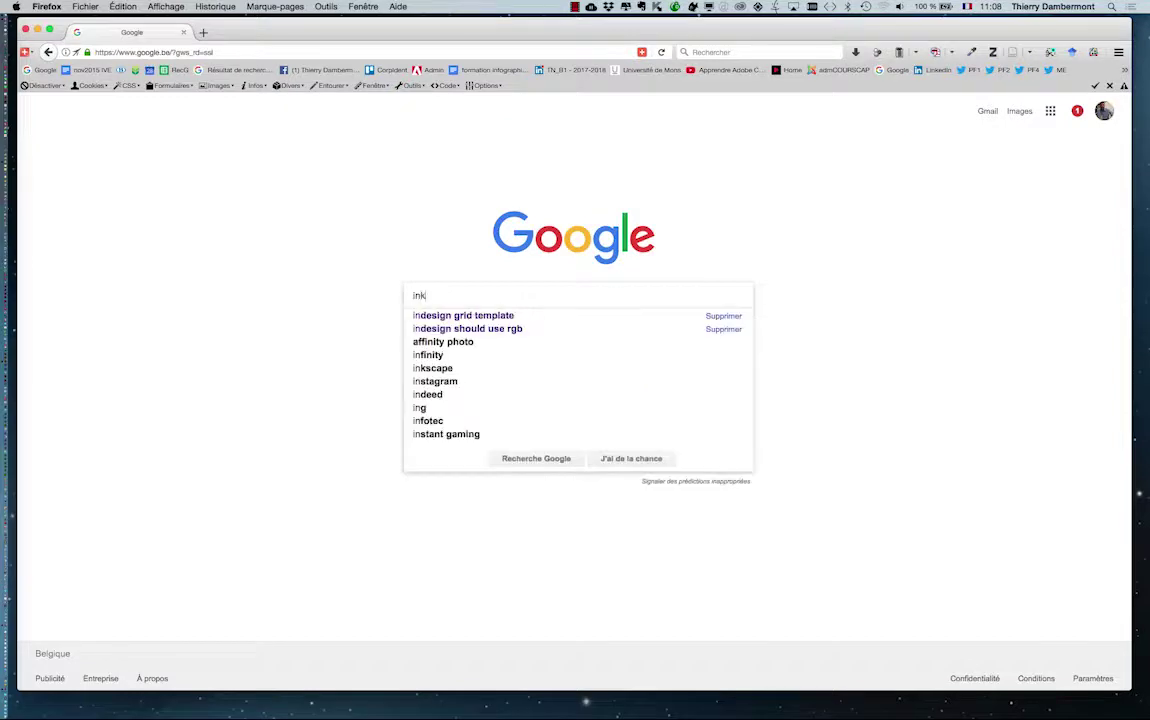
pyautogui.write('sc')
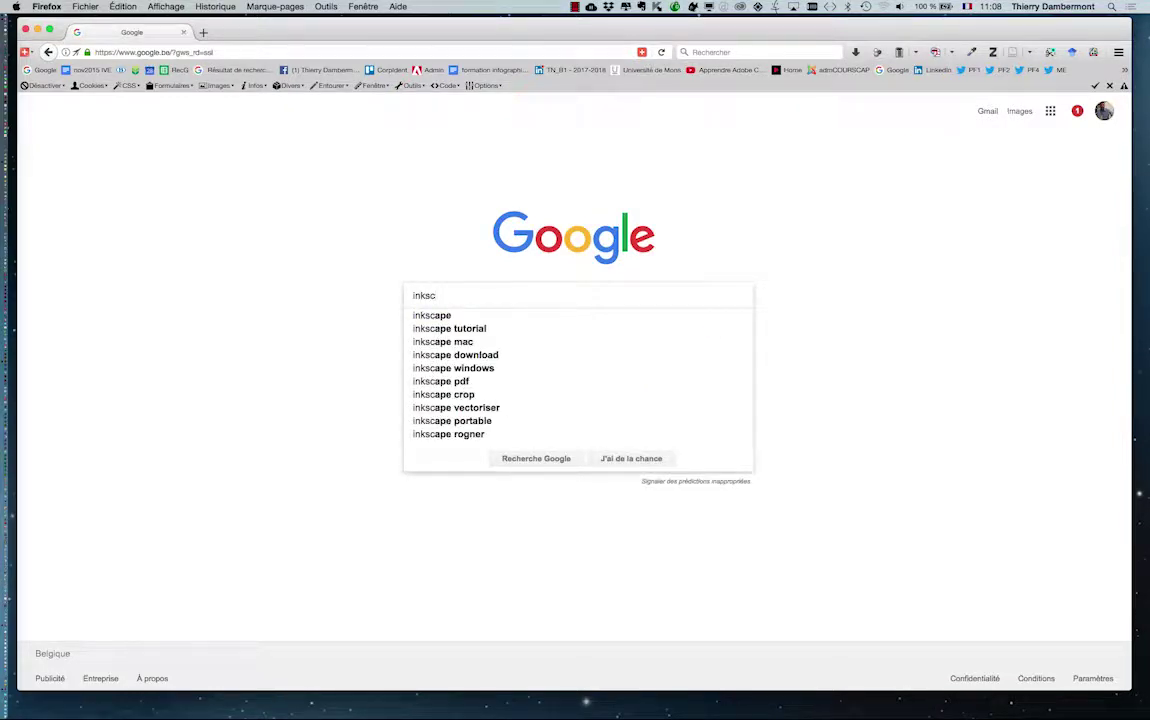
pyautogui.write('ape')
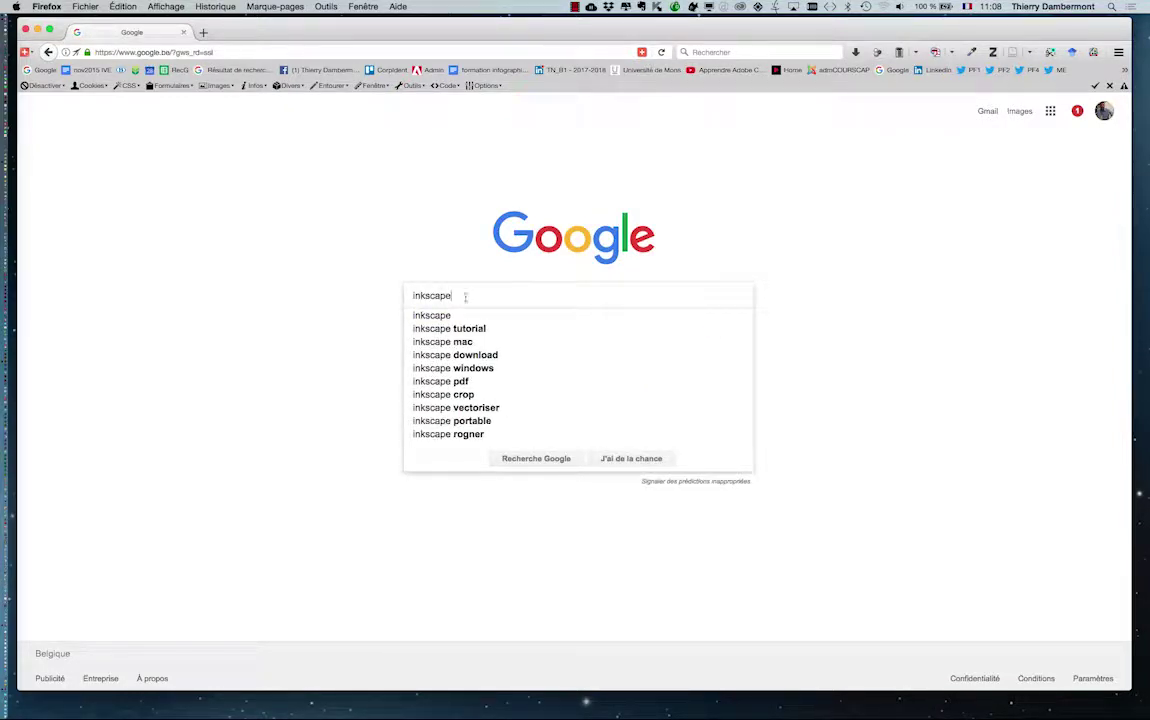
pyautogui.click(530, 339)
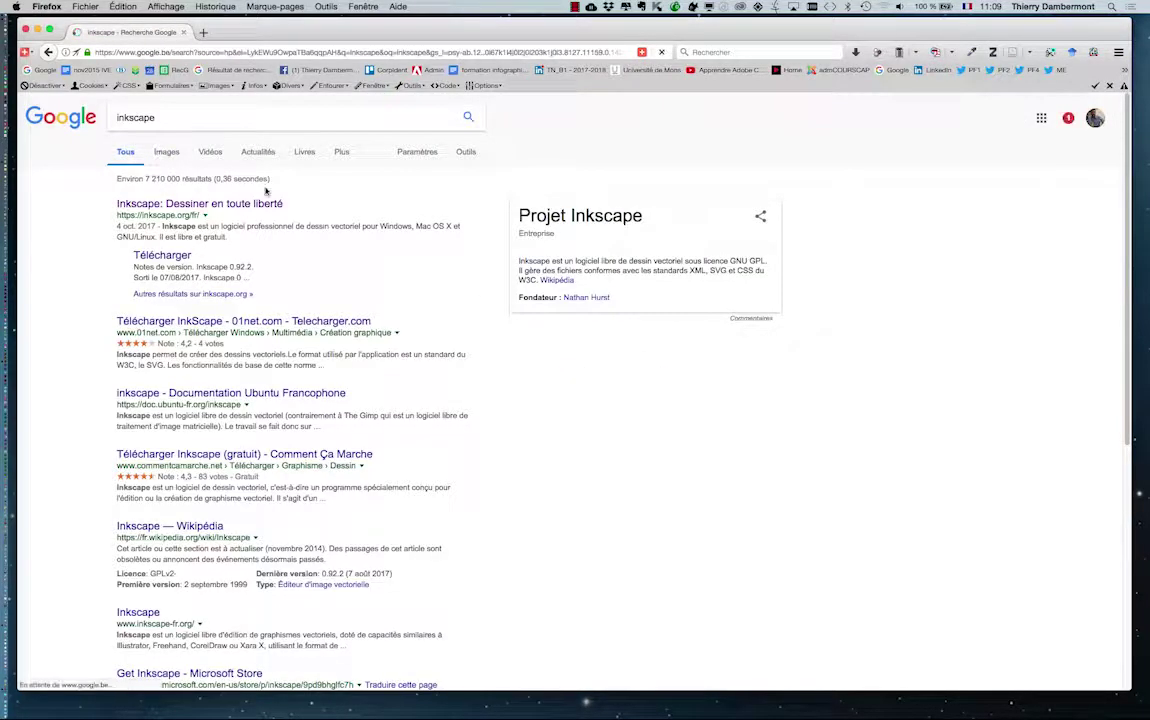
pyautogui.click(166, 151)
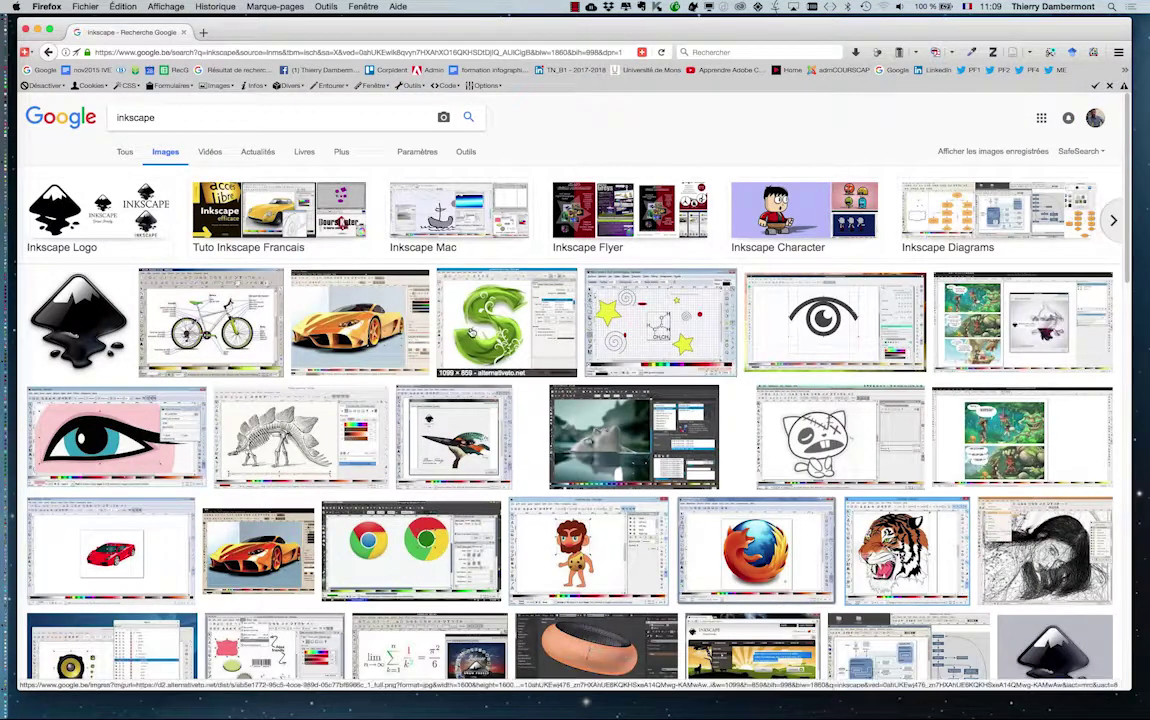
pyautogui.scroll(-2, 474, 334)
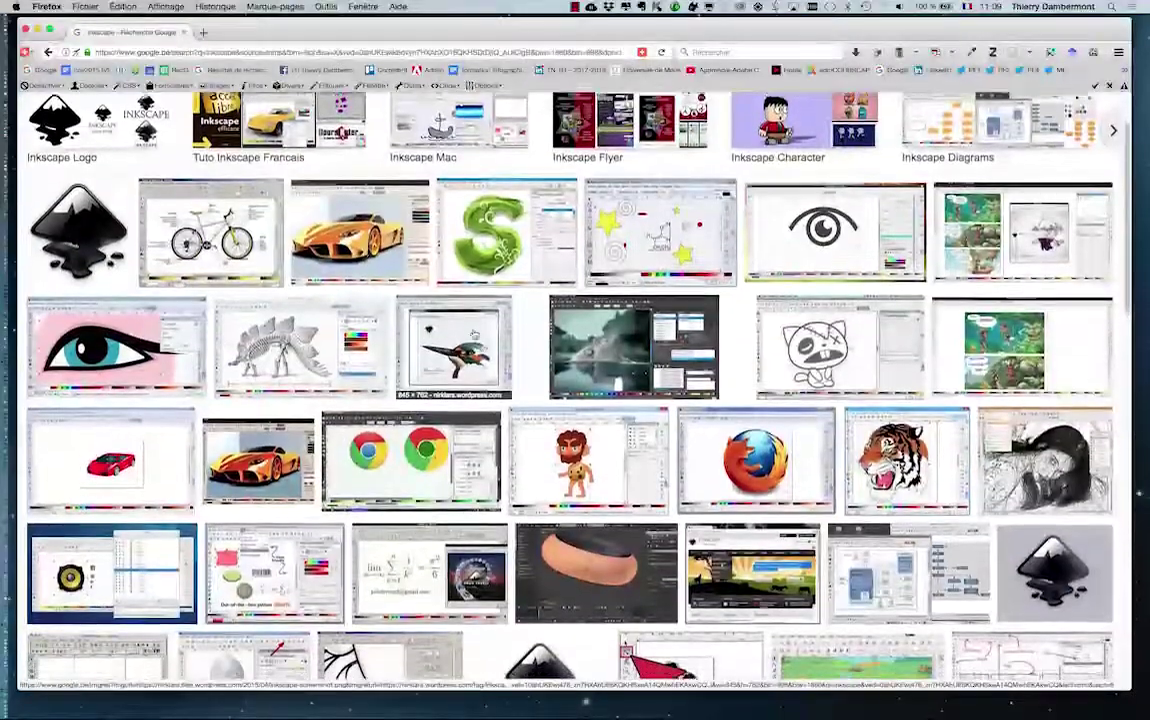
pyautogui.scroll(2, 473, 335)
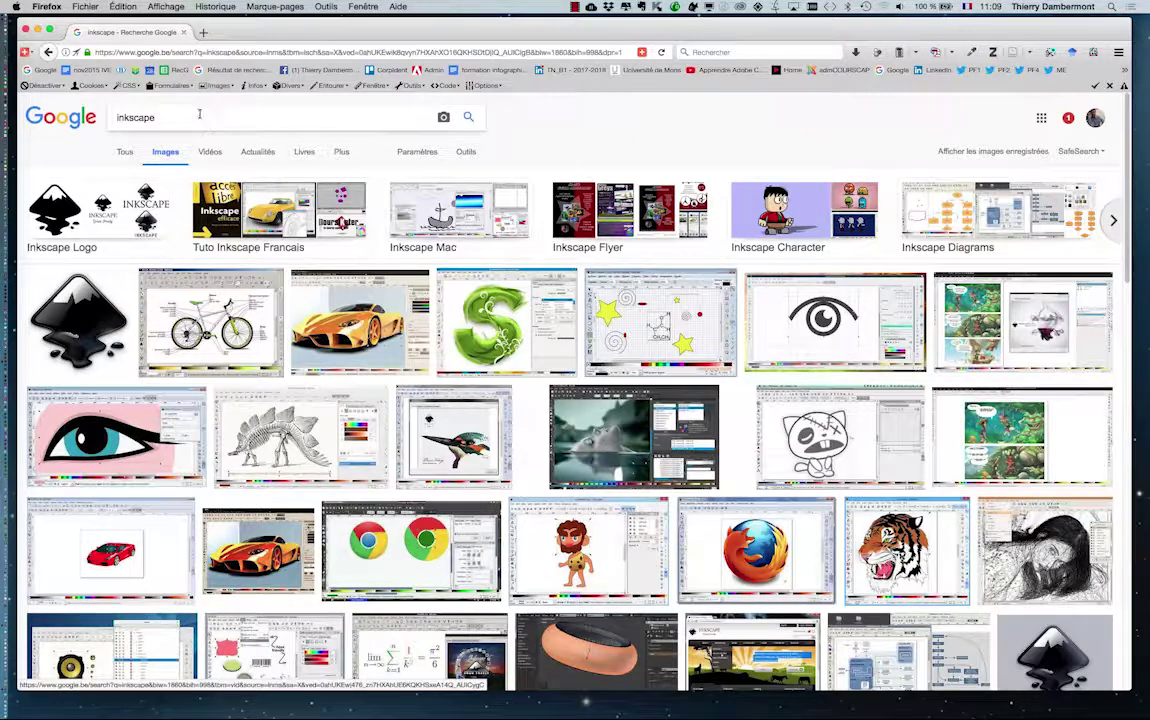
# Step: Replace the current search term with 'corel painter' and run the Google image search
pyautogui.doubleClick(155, 118)
pyautogui.write('core')
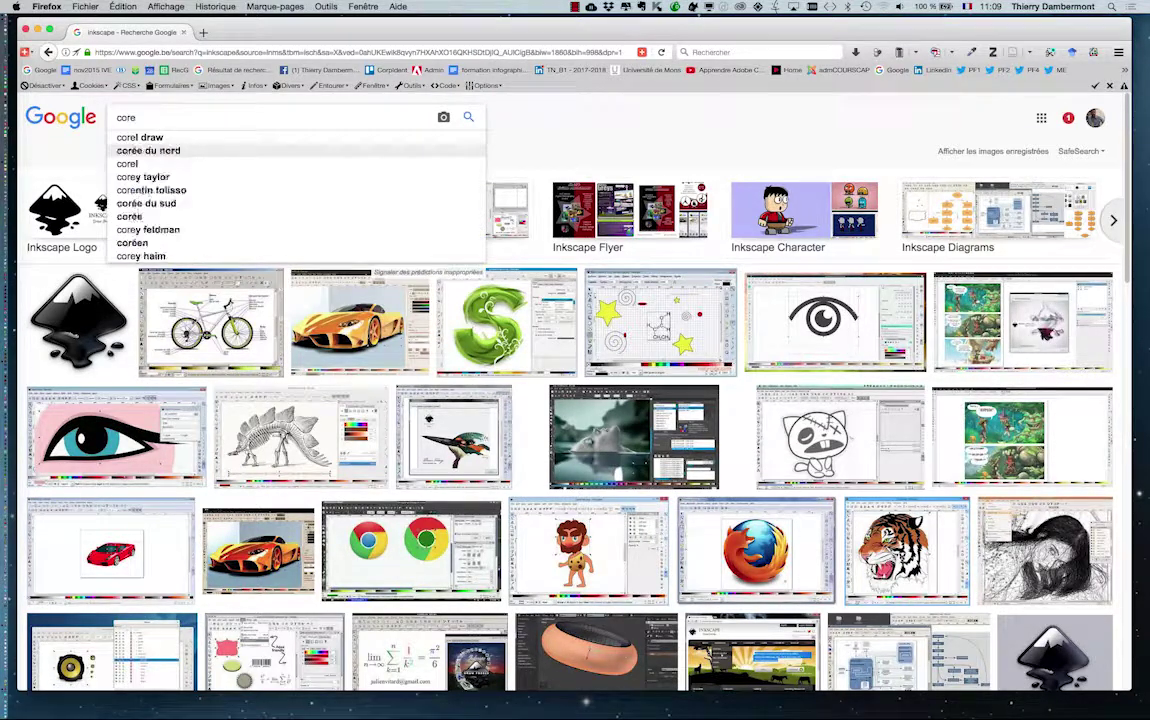
pyautogui.write('l painter')
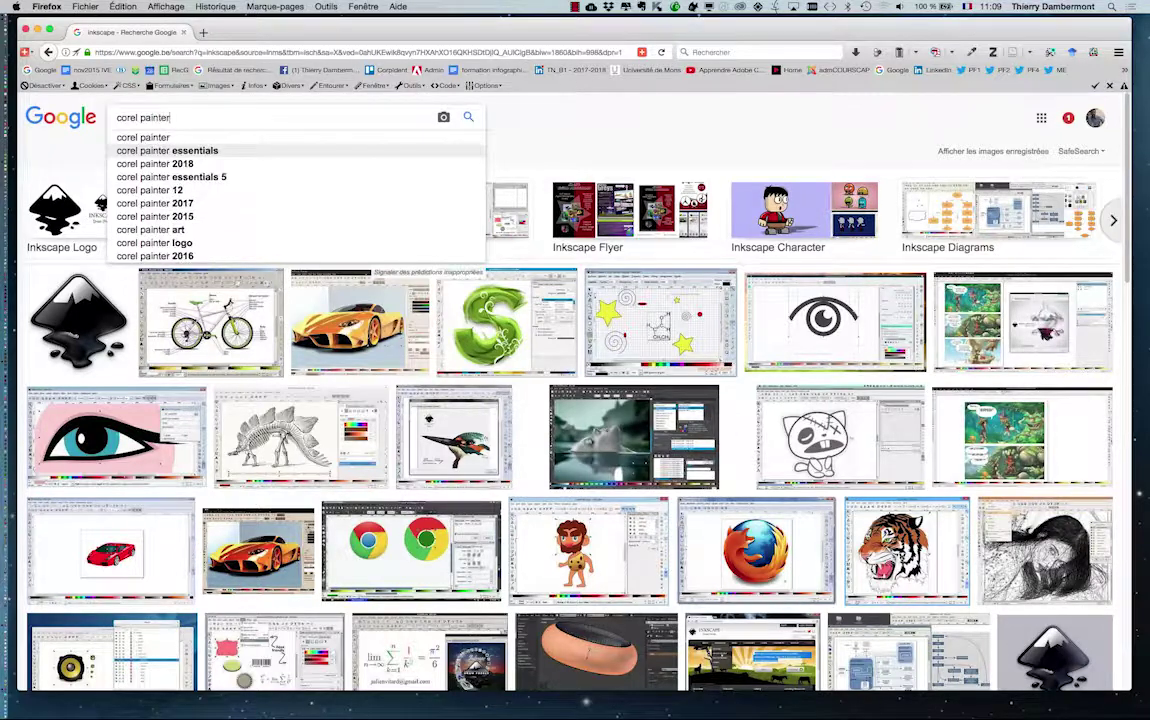
pyautogui.press('Return')
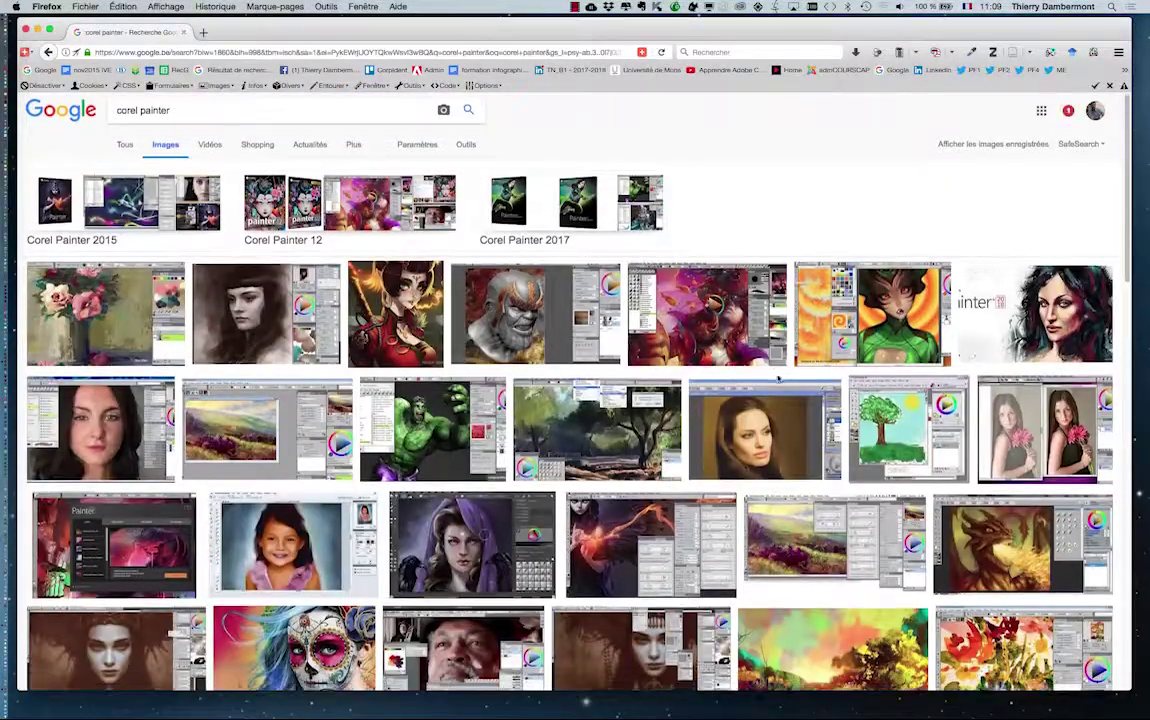
# Step: Scroll down through the Corel Painter image results, then back up a little
pyautogui.scroll(-2, 777, 377)
pyautogui.scroll(-2, 777, 377)
pyautogui.scroll(-5, 777, 377)
pyautogui.scroll(-2, 777, 377)
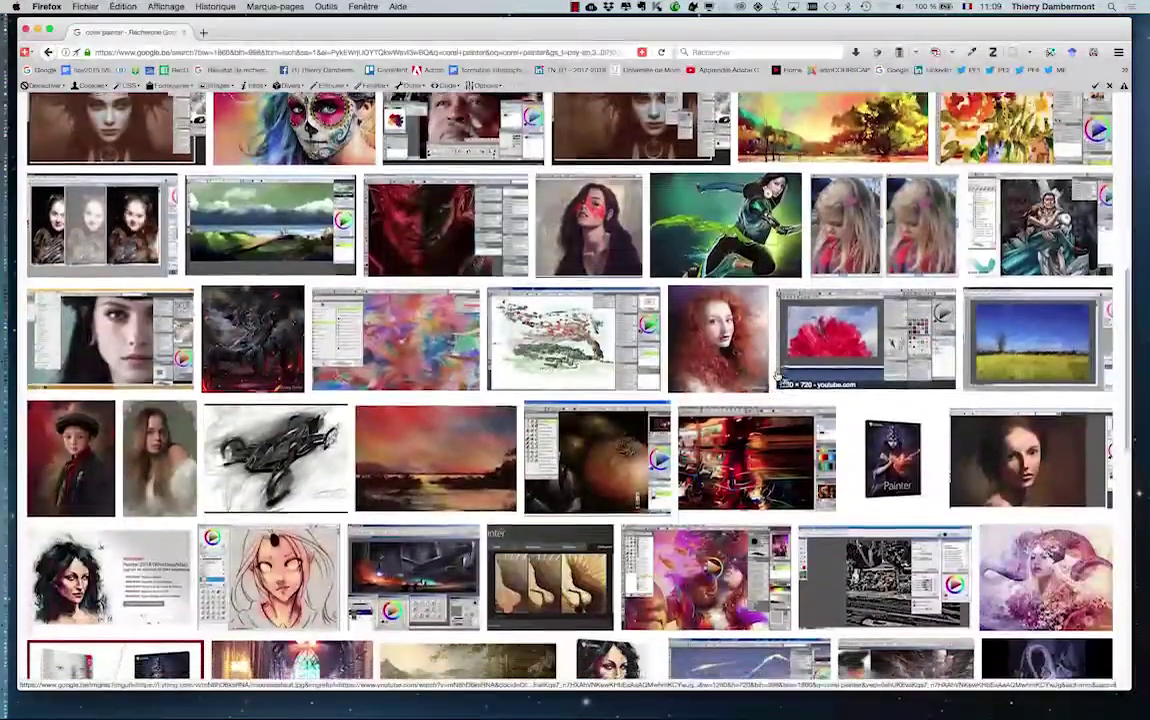
pyautogui.scroll(-1, 777, 377)
pyautogui.scroll(-4, 777, 377)
pyautogui.scroll(-2, 777, 377)
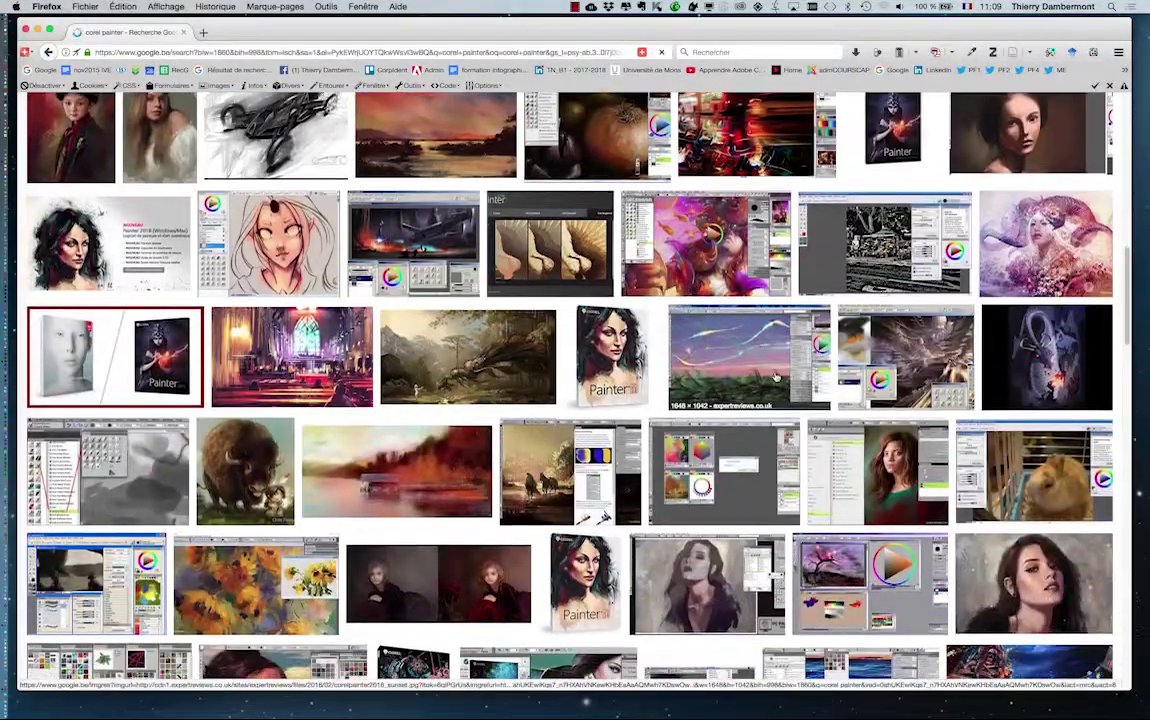
pyautogui.scroll(-1, 777, 377)
pyautogui.scroll(-1, 775, 376)
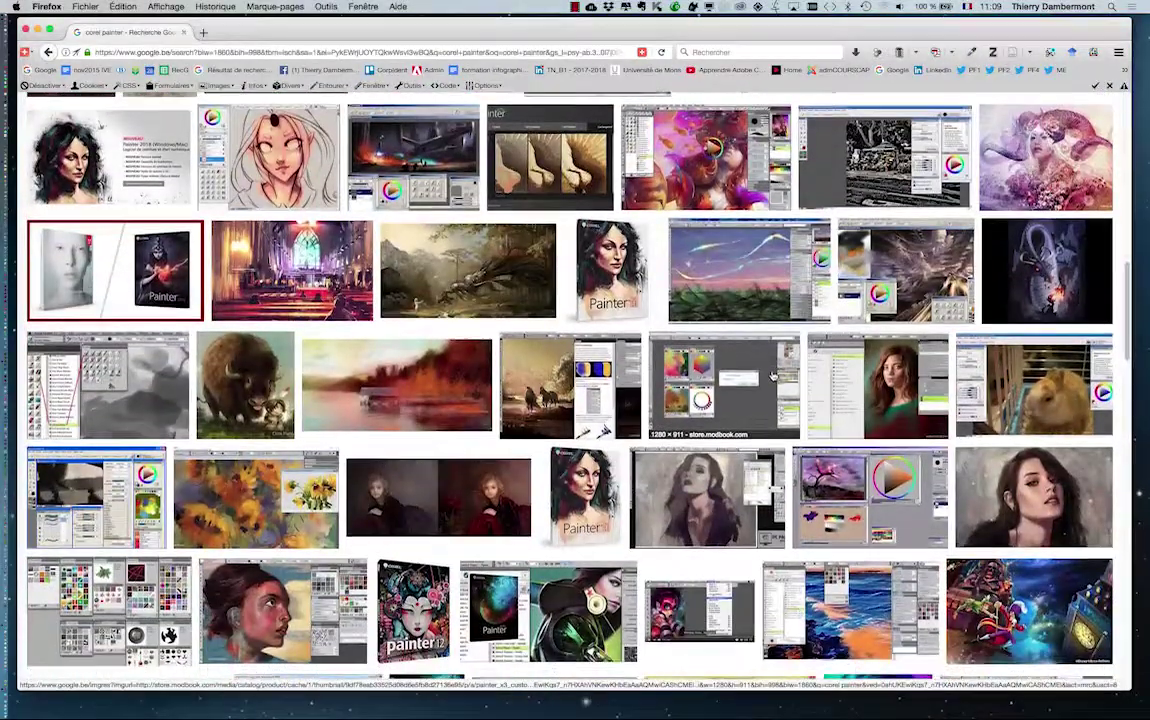
pyautogui.scroll(-1, 773, 377)
pyautogui.scroll(-1, 773, 377)
pyautogui.scroll(-3, 772, 377)
pyautogui.scroll(-1, 771, 376)
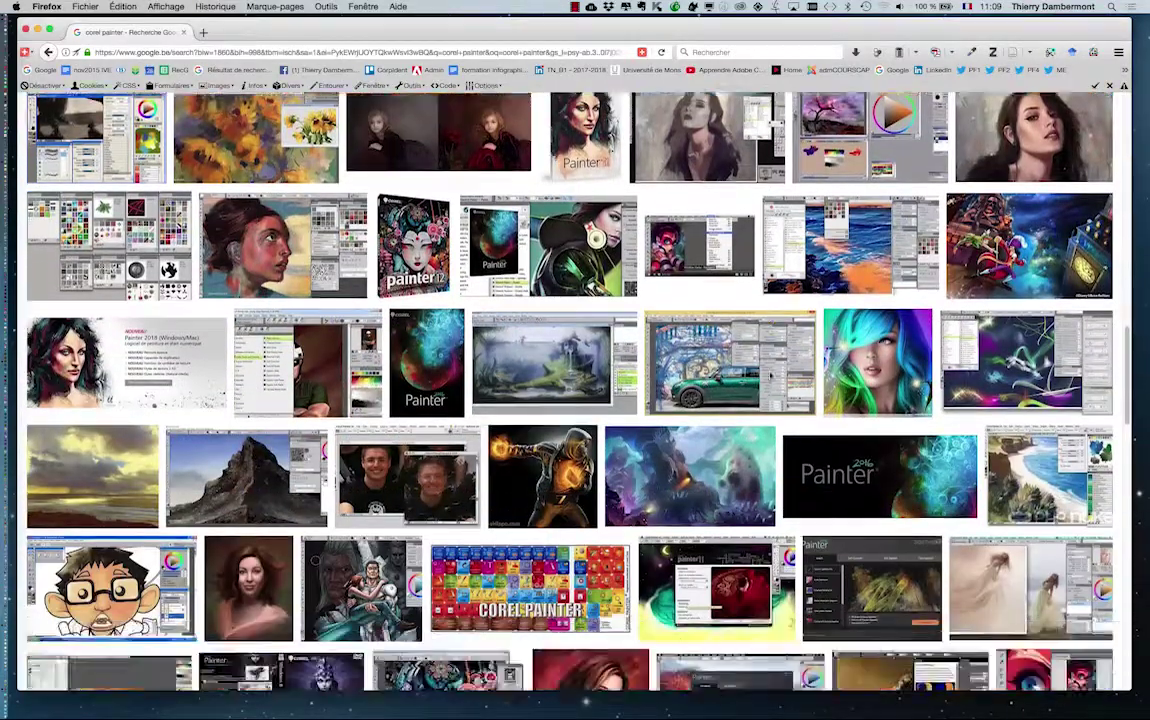
pyautogui.scroll(-5, 771, 376)
pyautogui.scroll(5, 770, 376)
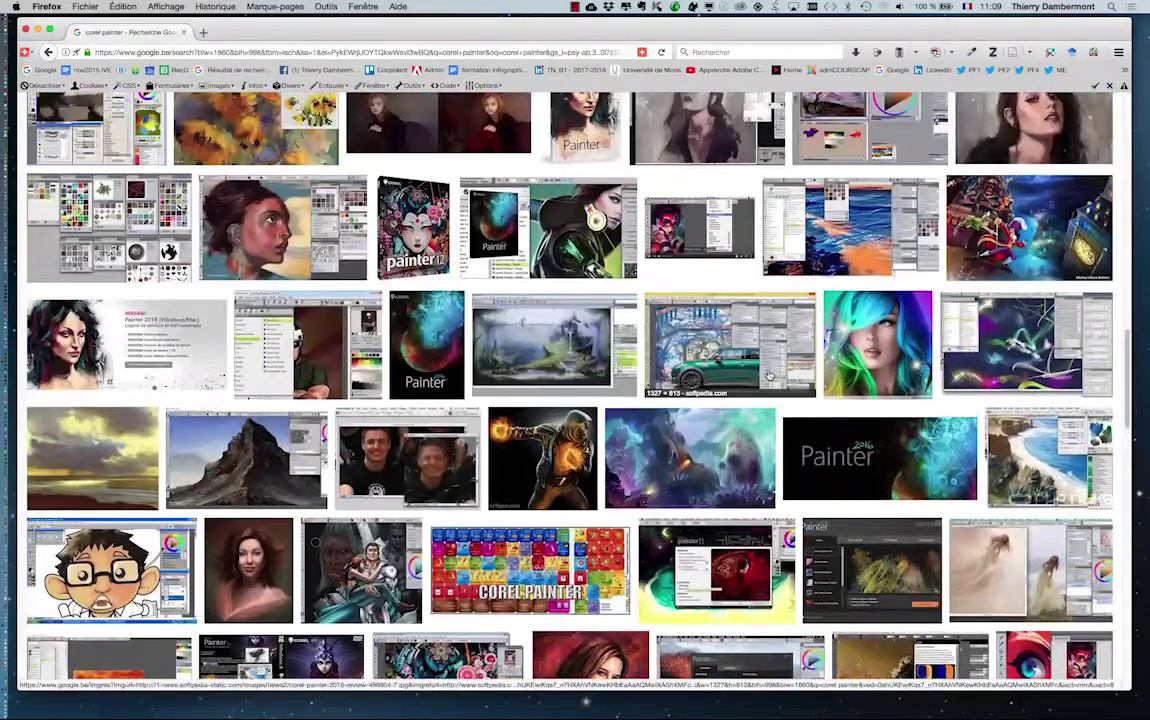
pyautogui.scroll(10, 769, 376)
pyautogui.scroll(5, 769, 376)
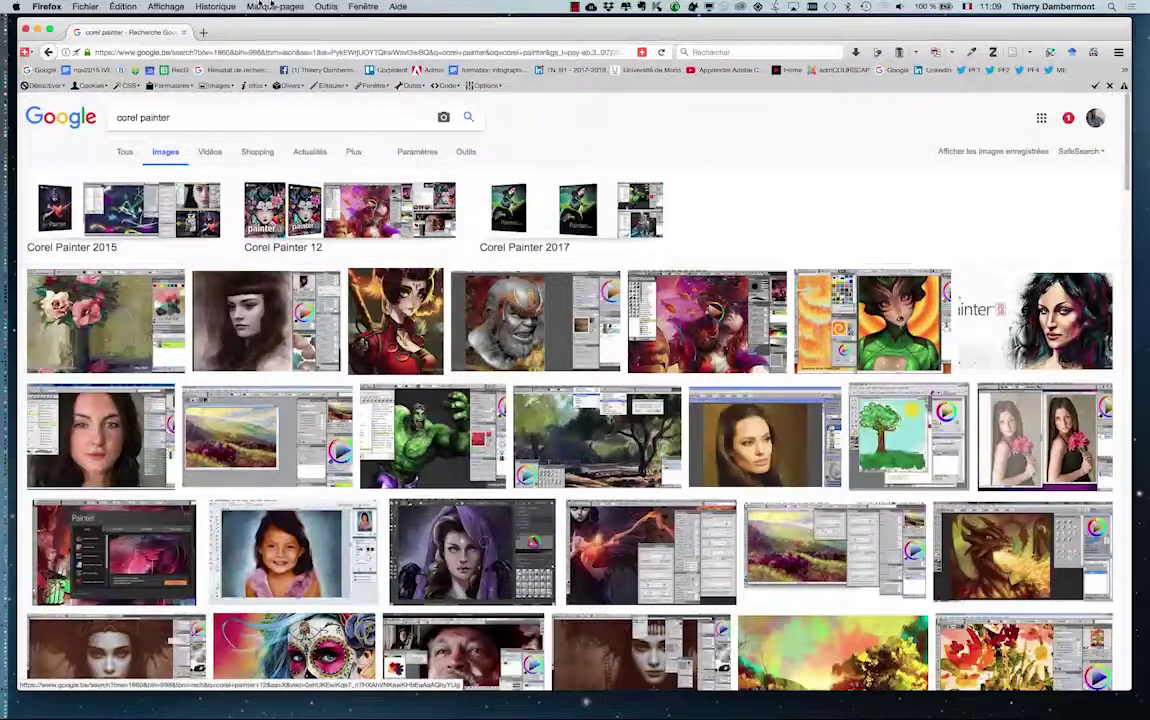
# Step: Close the results window, open Fichier > Nouvelle fenêtre, and load the Google bookmark
pyautogui.click(184, 33)
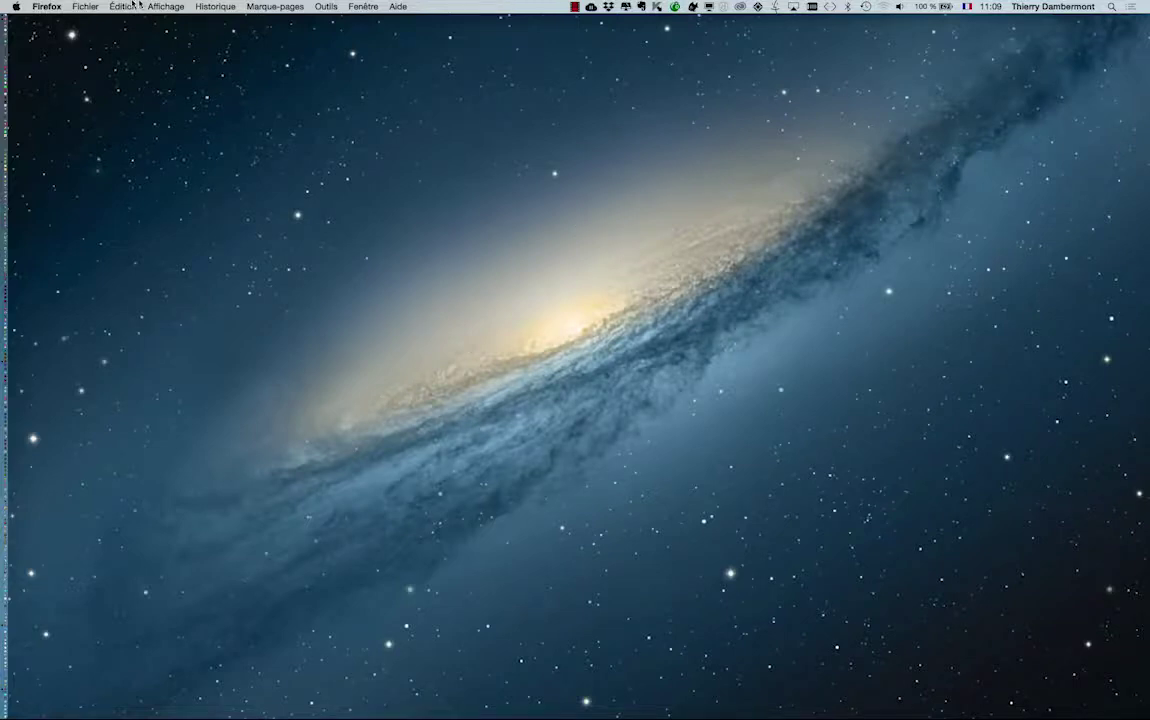
pyautogui.click(85, 6)
pyautogui.click(100, 33)
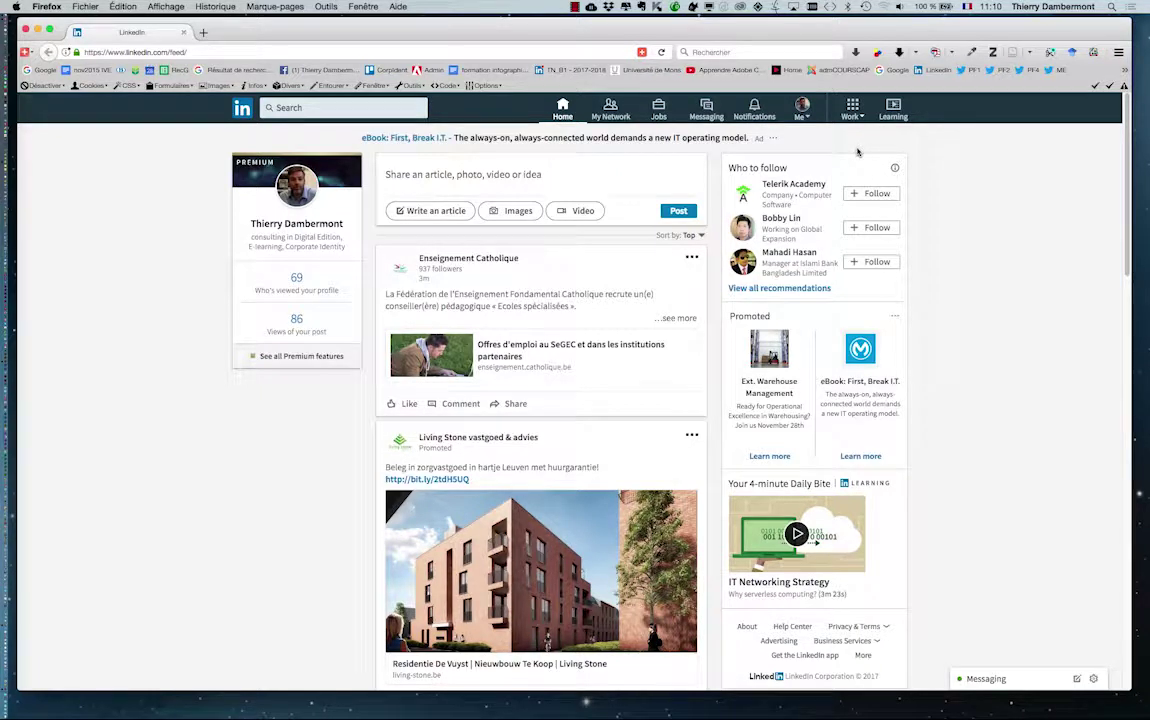
pyautogui.click(899, 70)
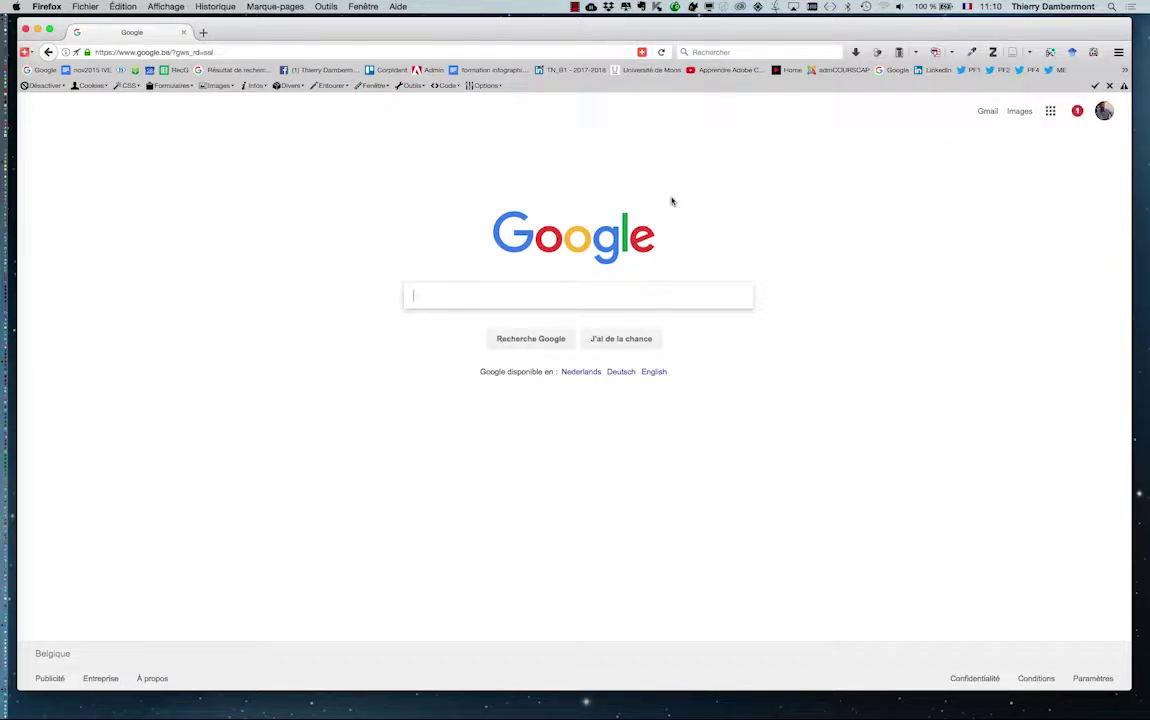
pyautogui.press('super+r')
# Step: Search Google for 'corel draw', view Images then Tous, and close the window
pyautogui.write('corel dra')
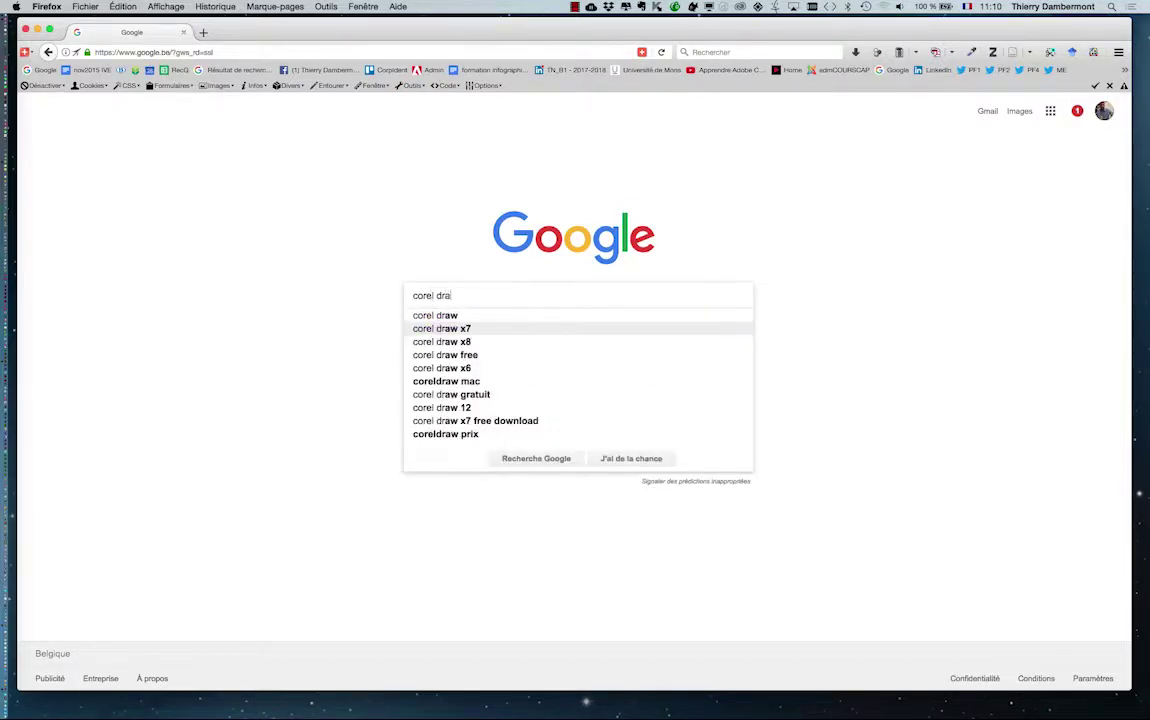
pyautogui.write('w')
pyautogui.press('Return')
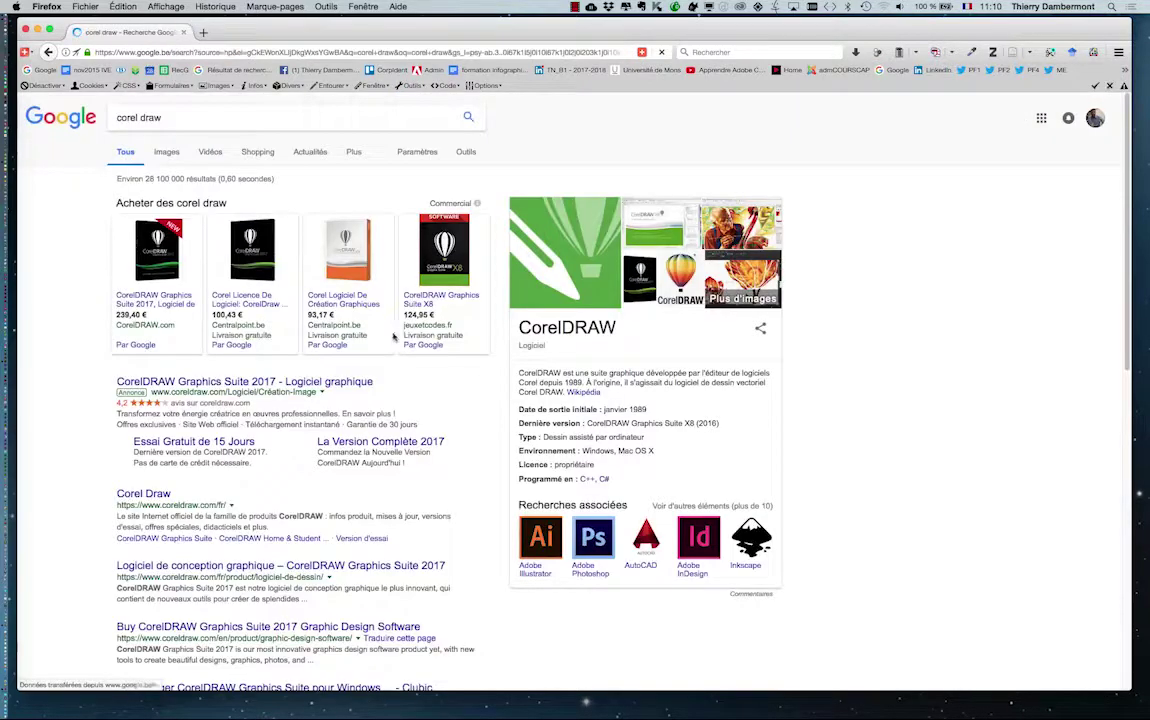
pyautogui.click(168, 153)
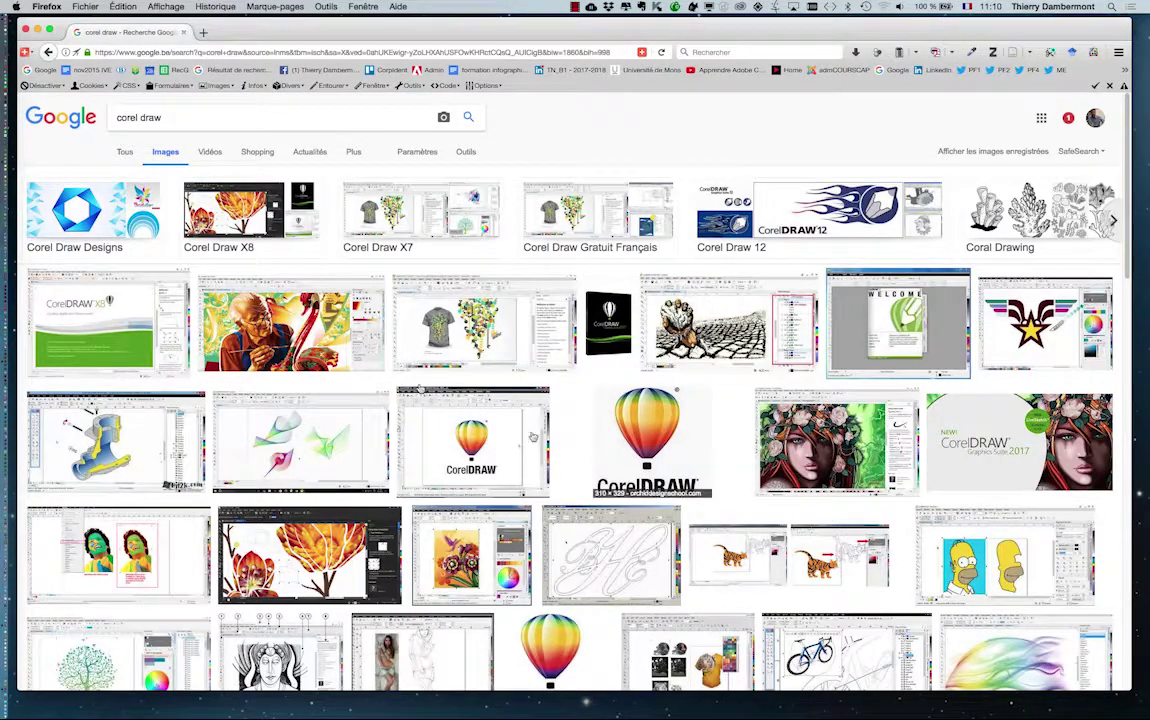
pyautogui.moveTo(897, 322)
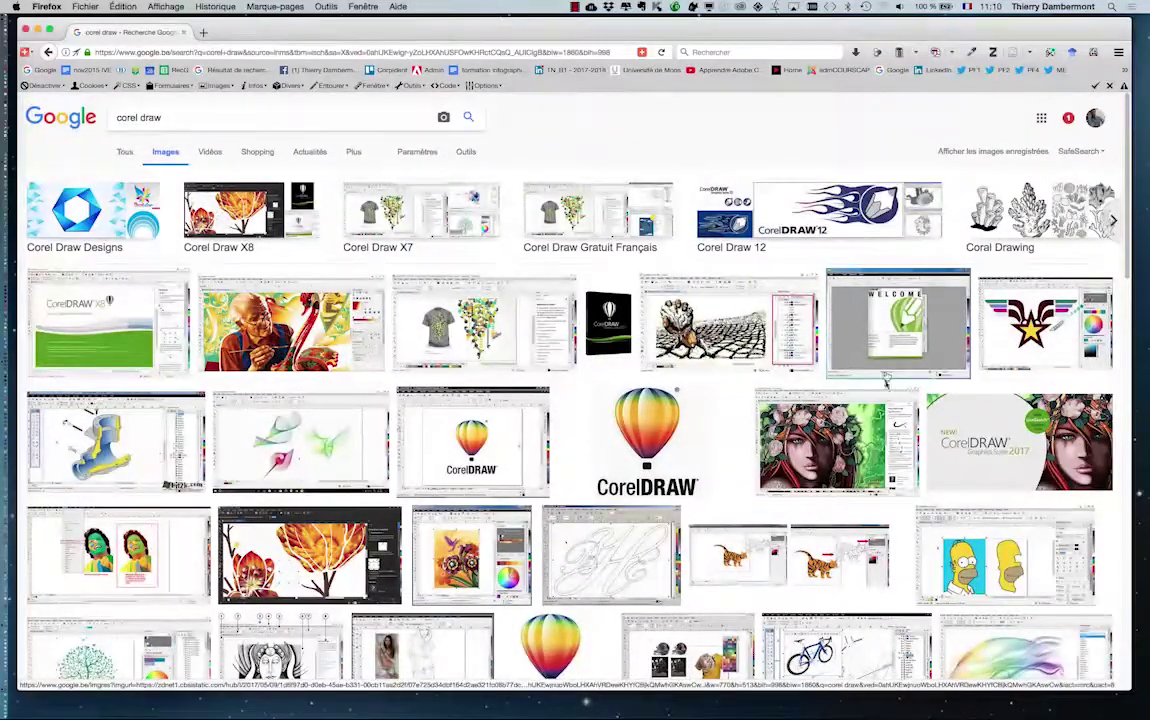
pyautogui.click(125, 154)
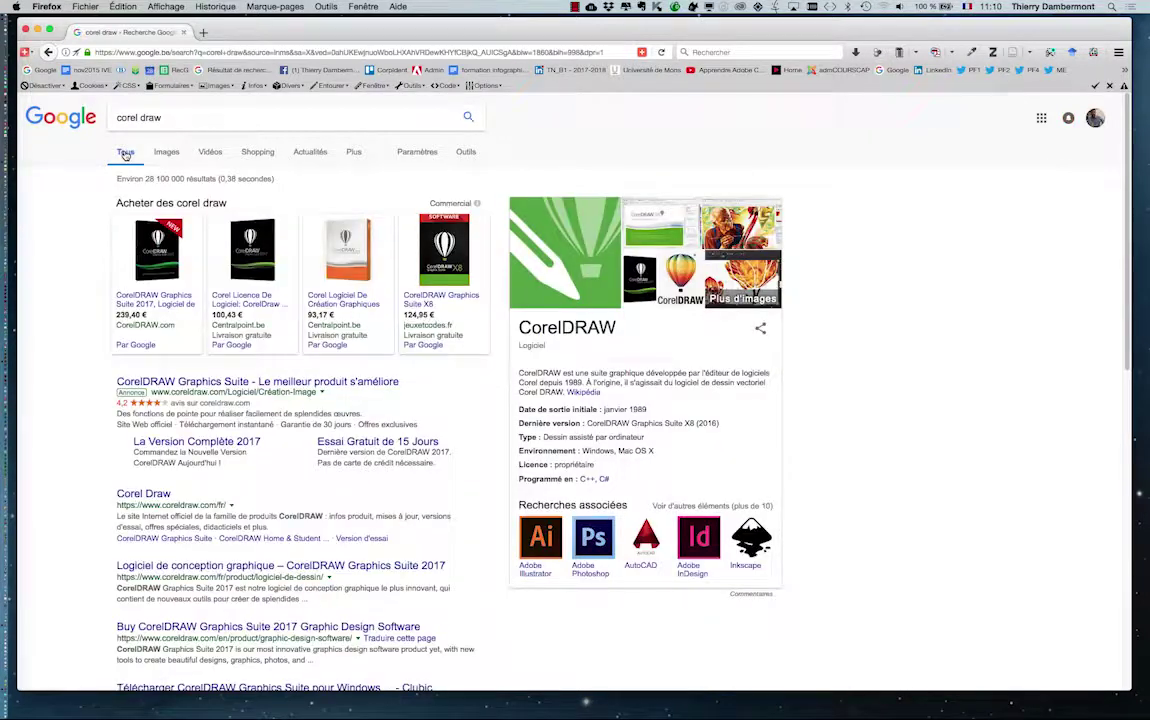
pyautogui.click(26, 31)
# Step: Switch back to Illustrator and zoom in on the magenta 'nature' lettering
pyautogui.press('super+Tab')
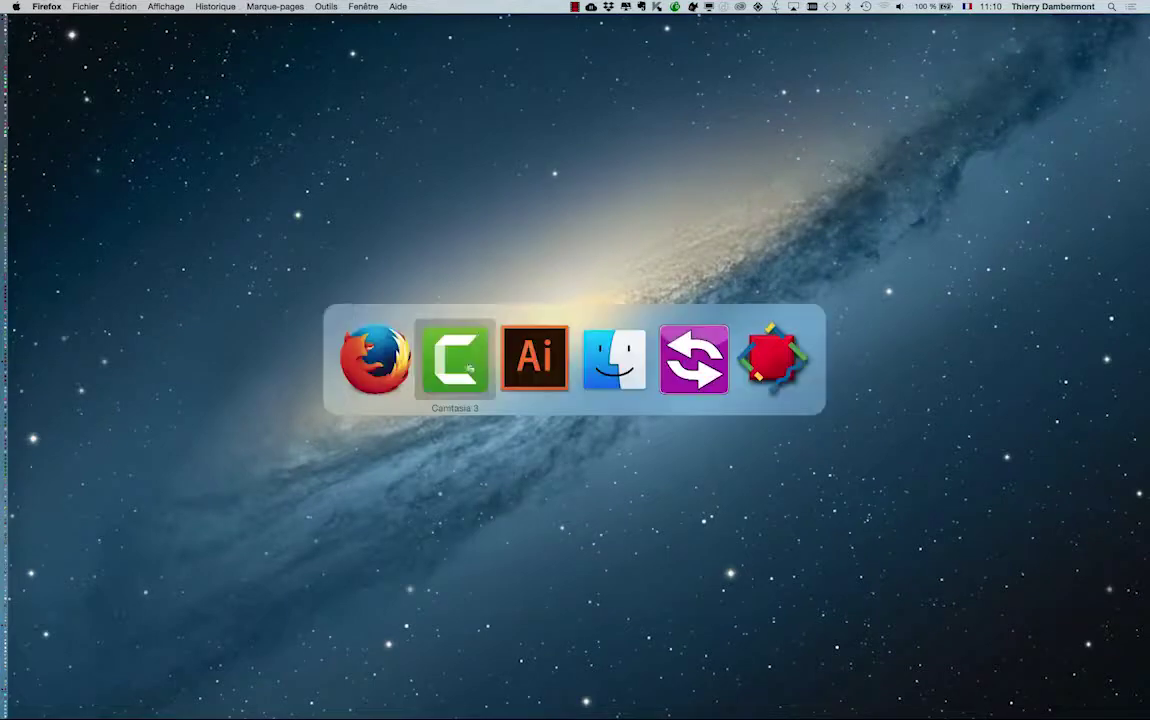
pyautogui.press('super+Tab')
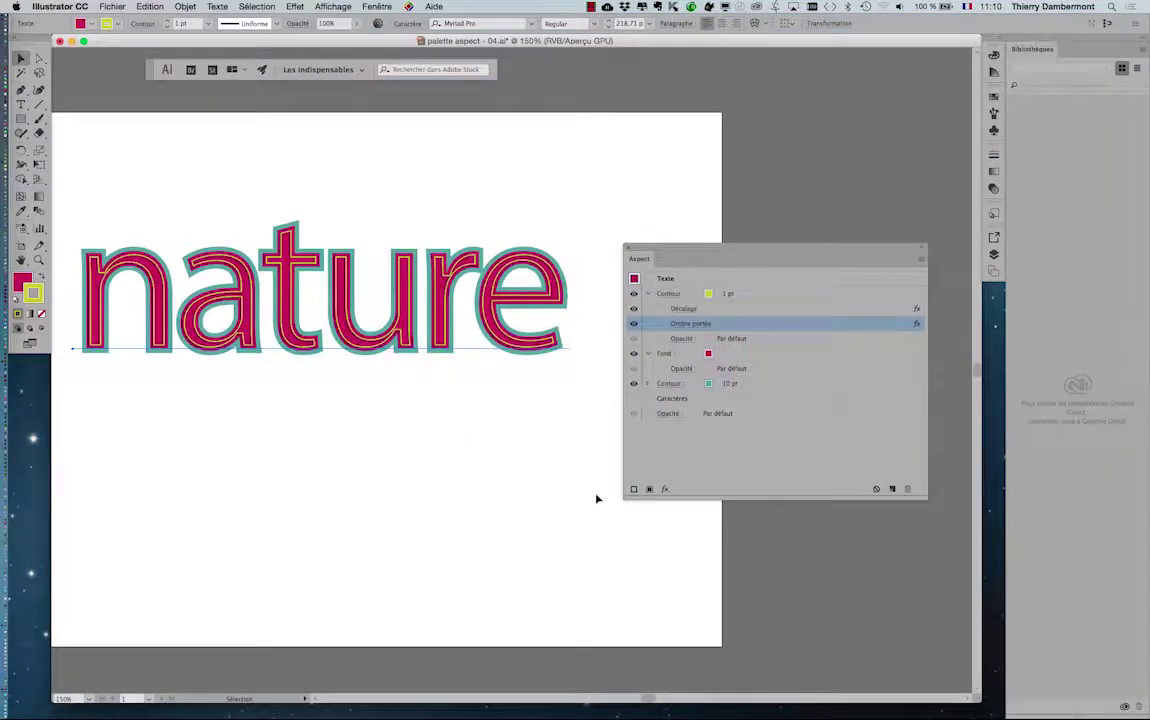
pyautogui.scroll(2, 569, 406)
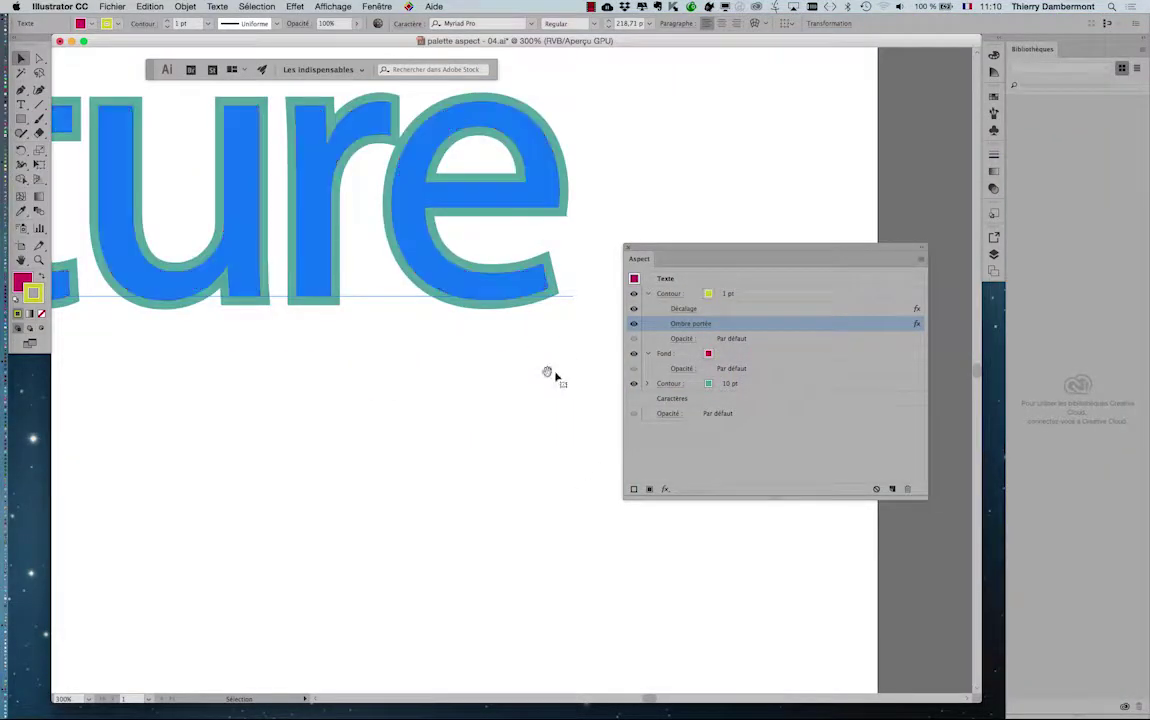
pyautogui.scroll(3, 547, 377)
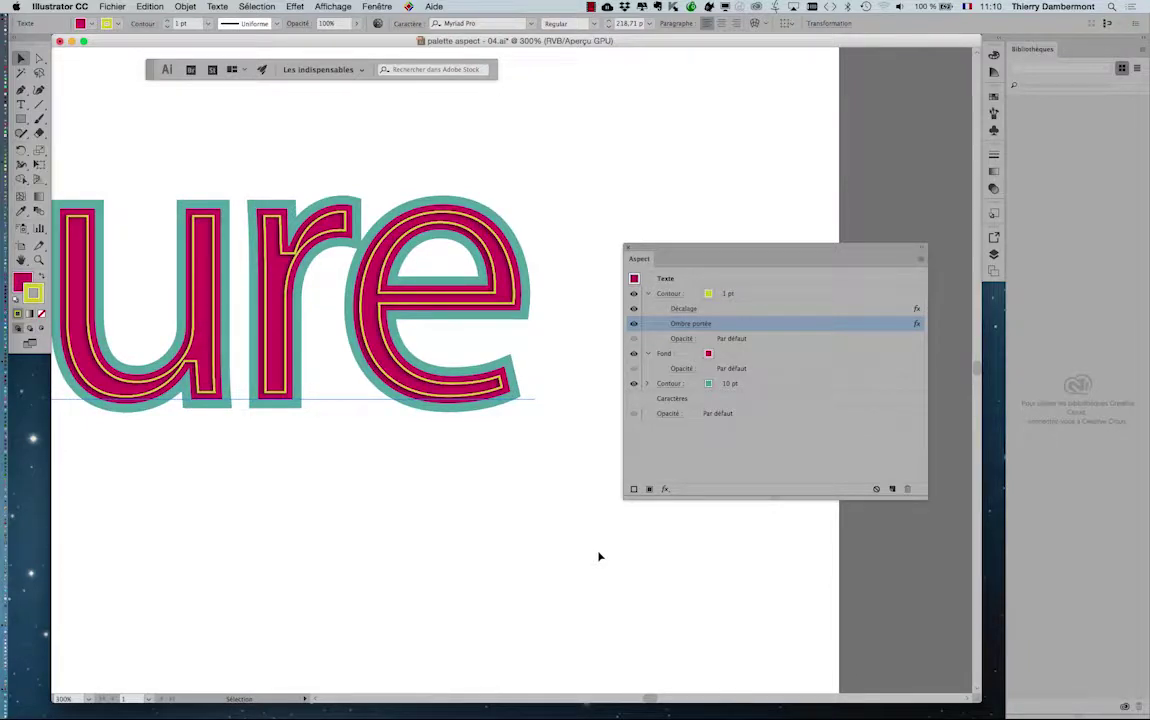